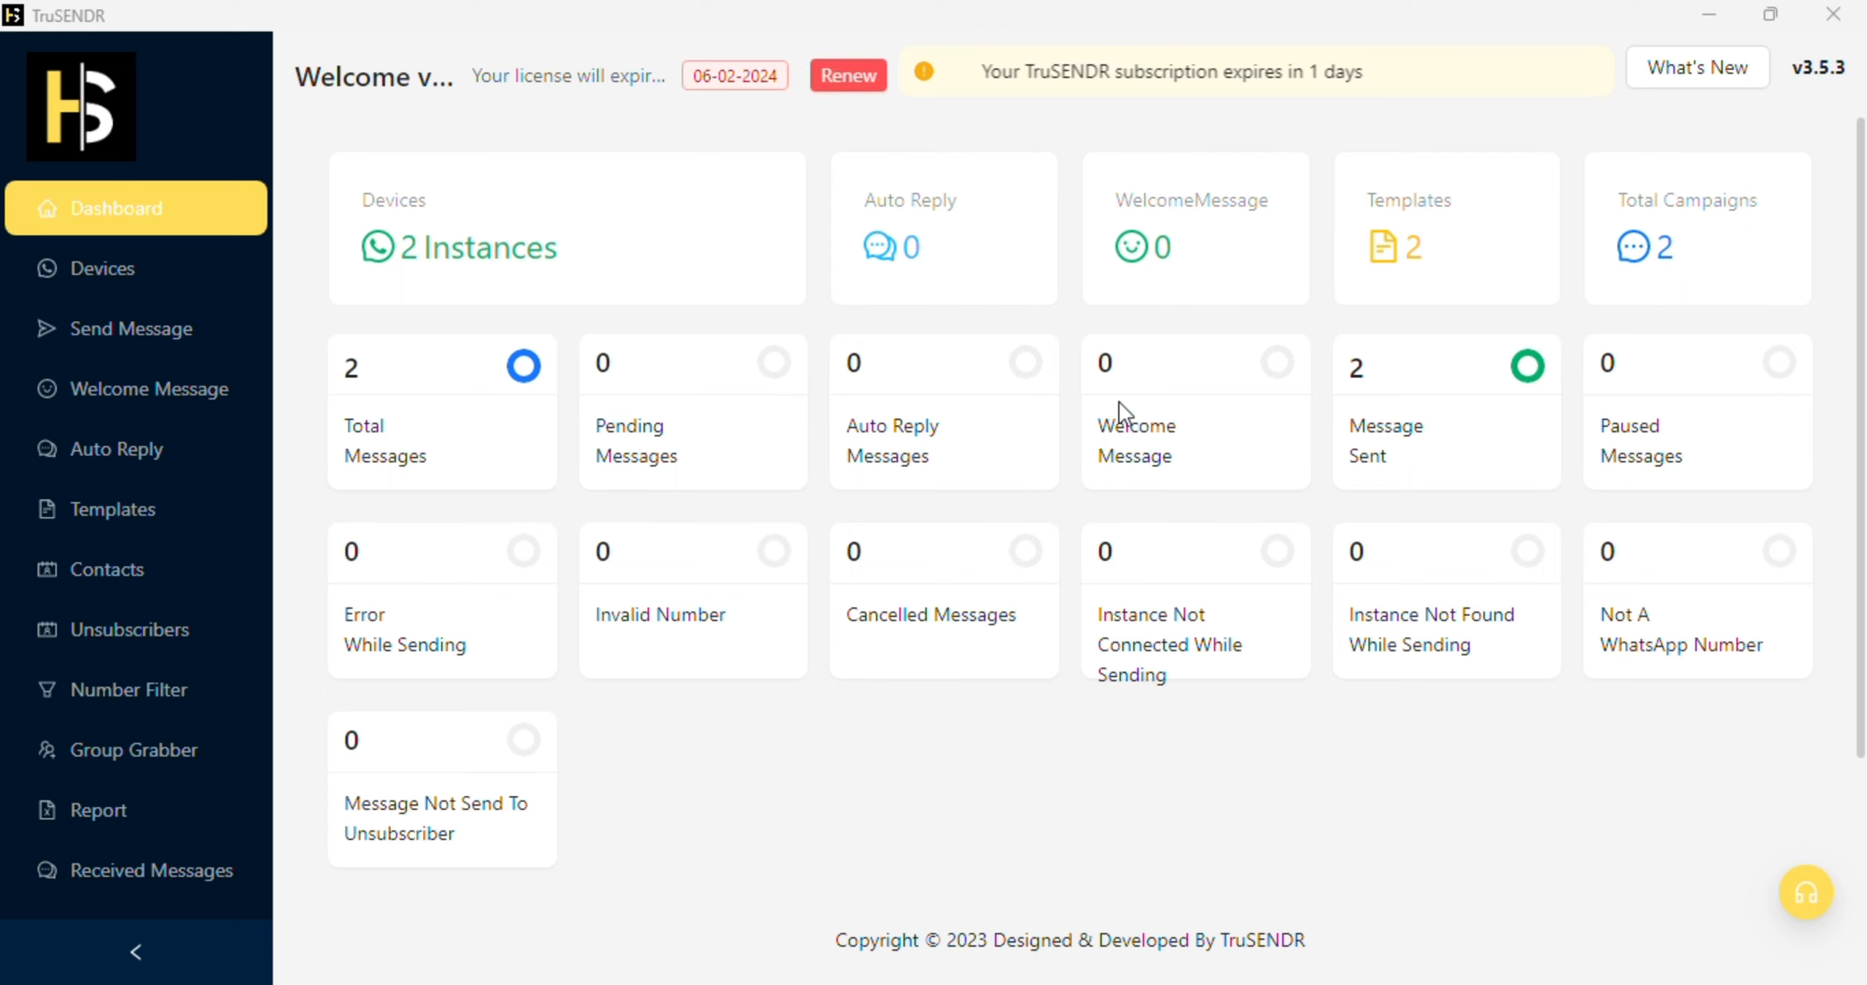
# Step: Create a QR-login device instance named demo, view its QR code, and dismiss it
pyautogui.click(168, 277)
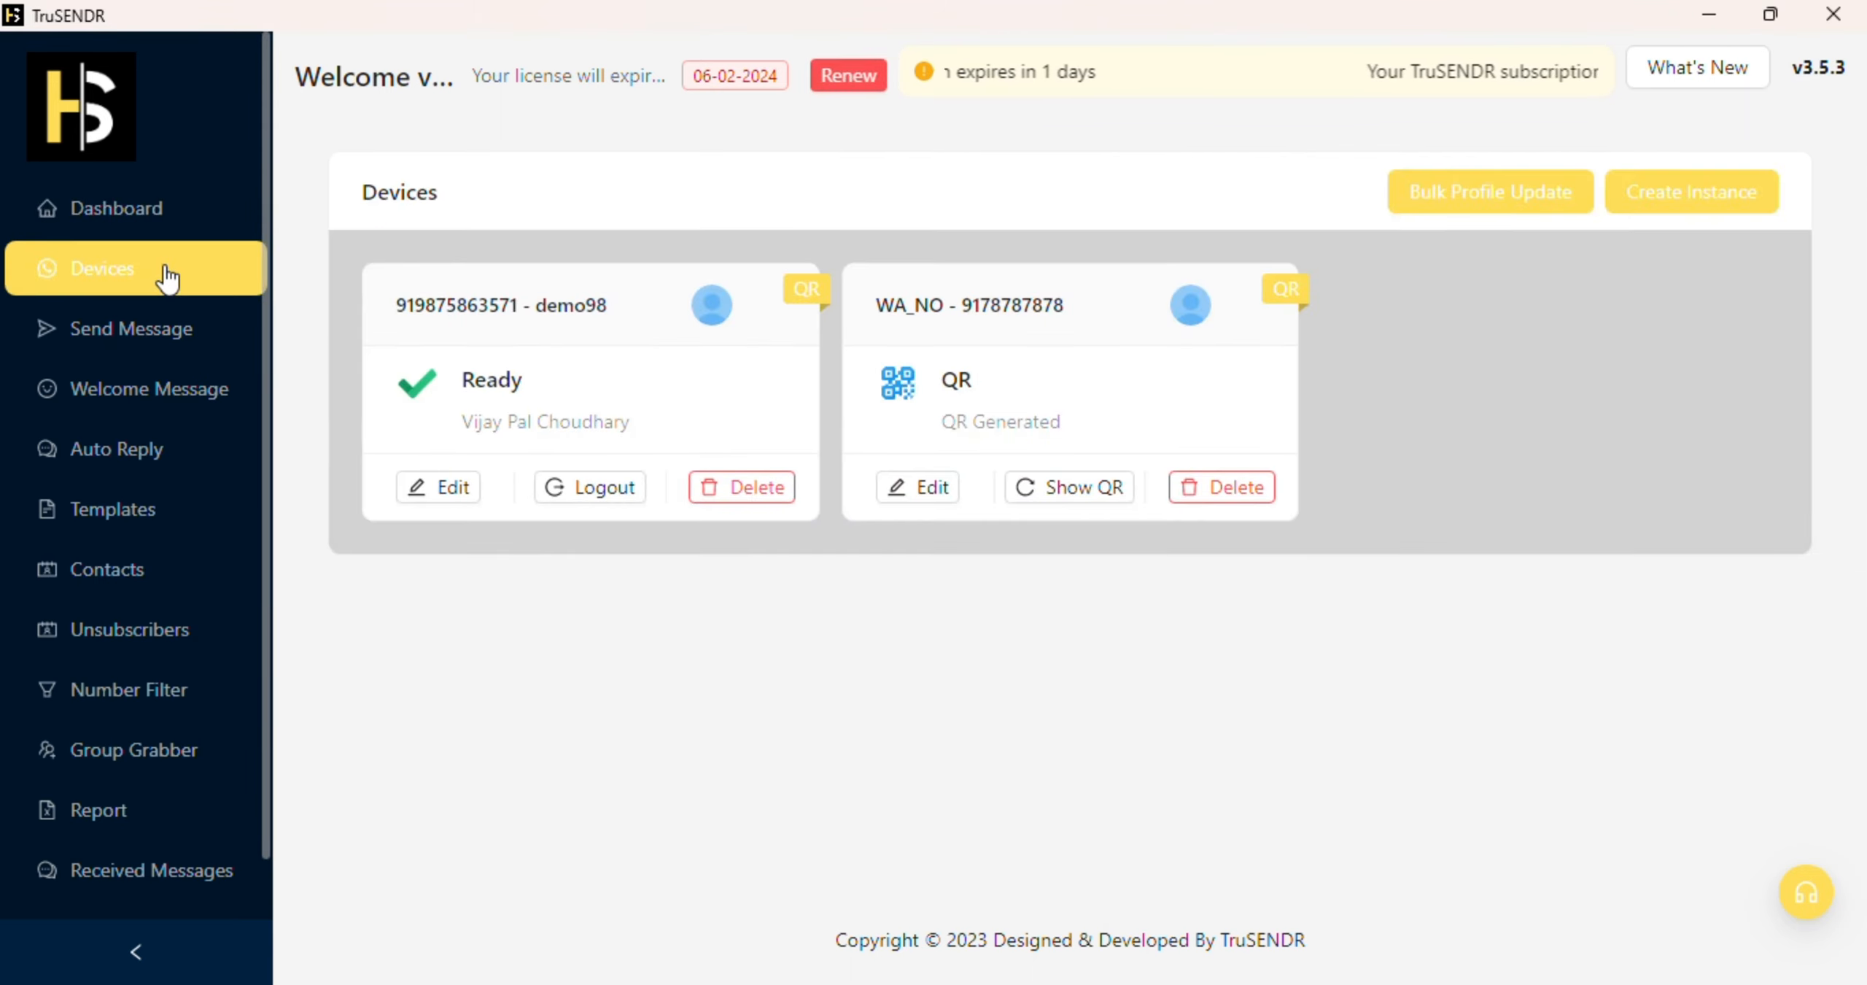
pyautogui.click(1700, 194)
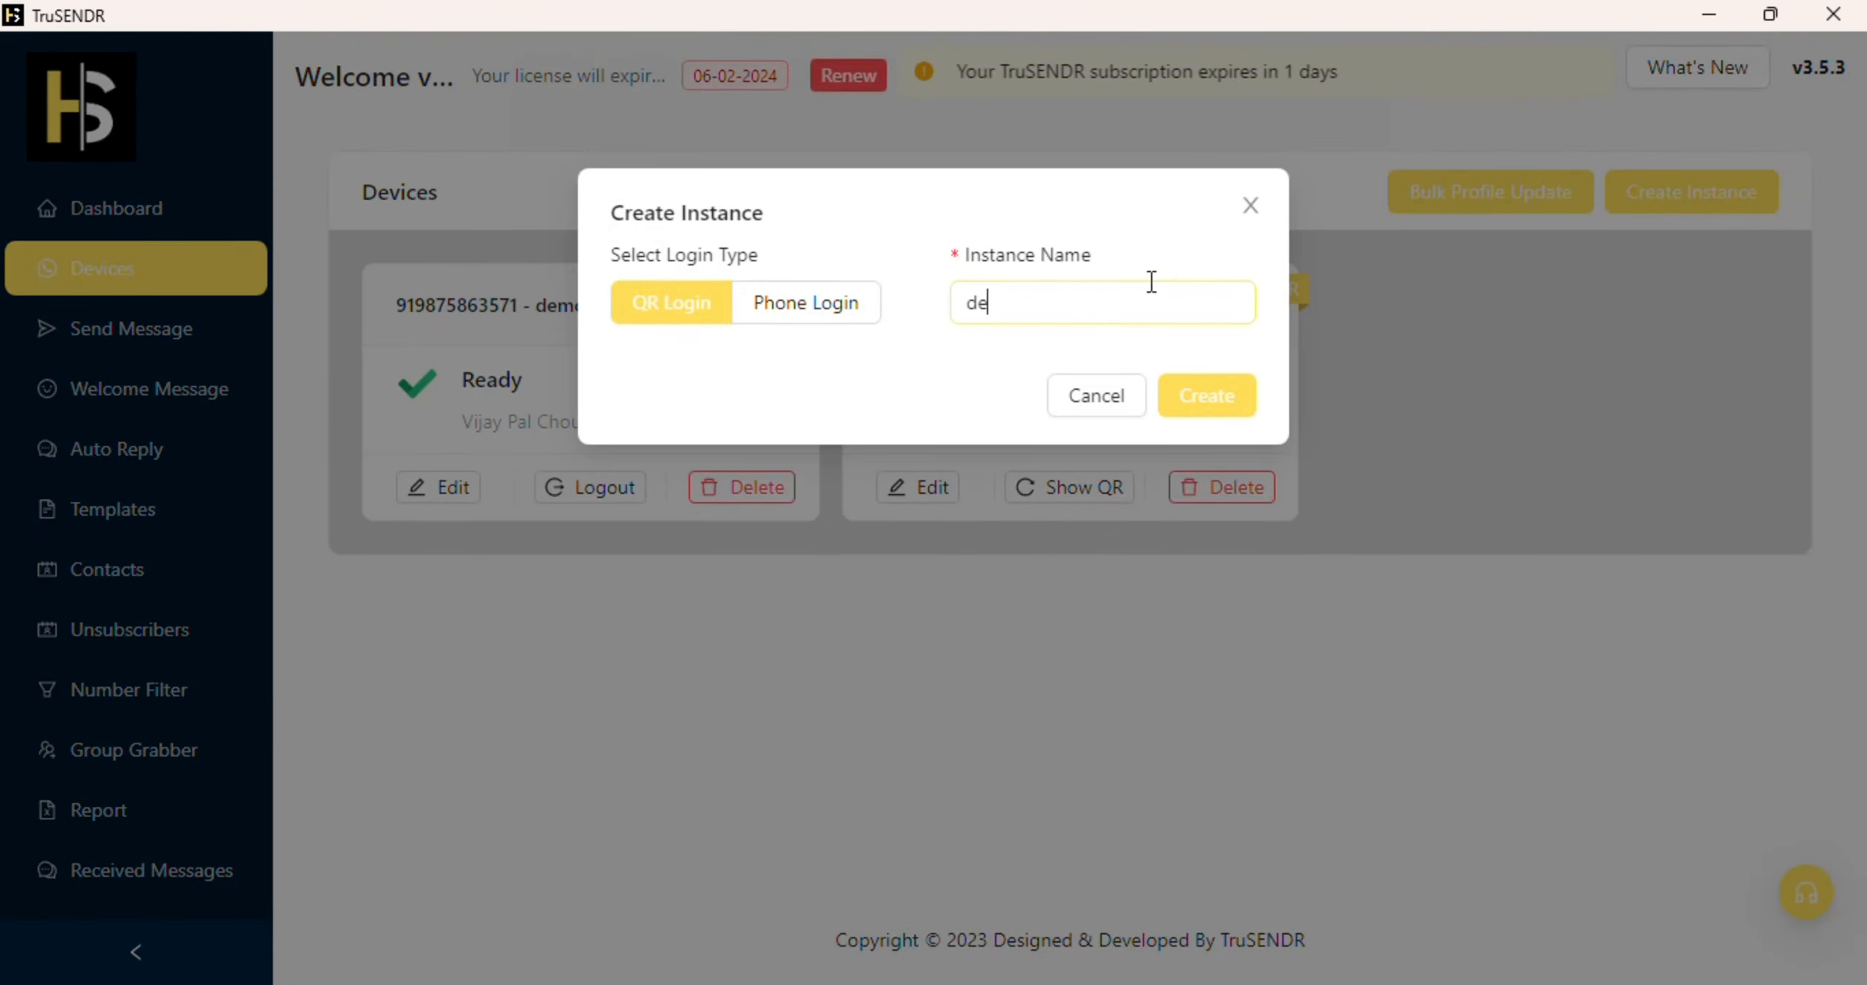
pyautogui.write('demo')
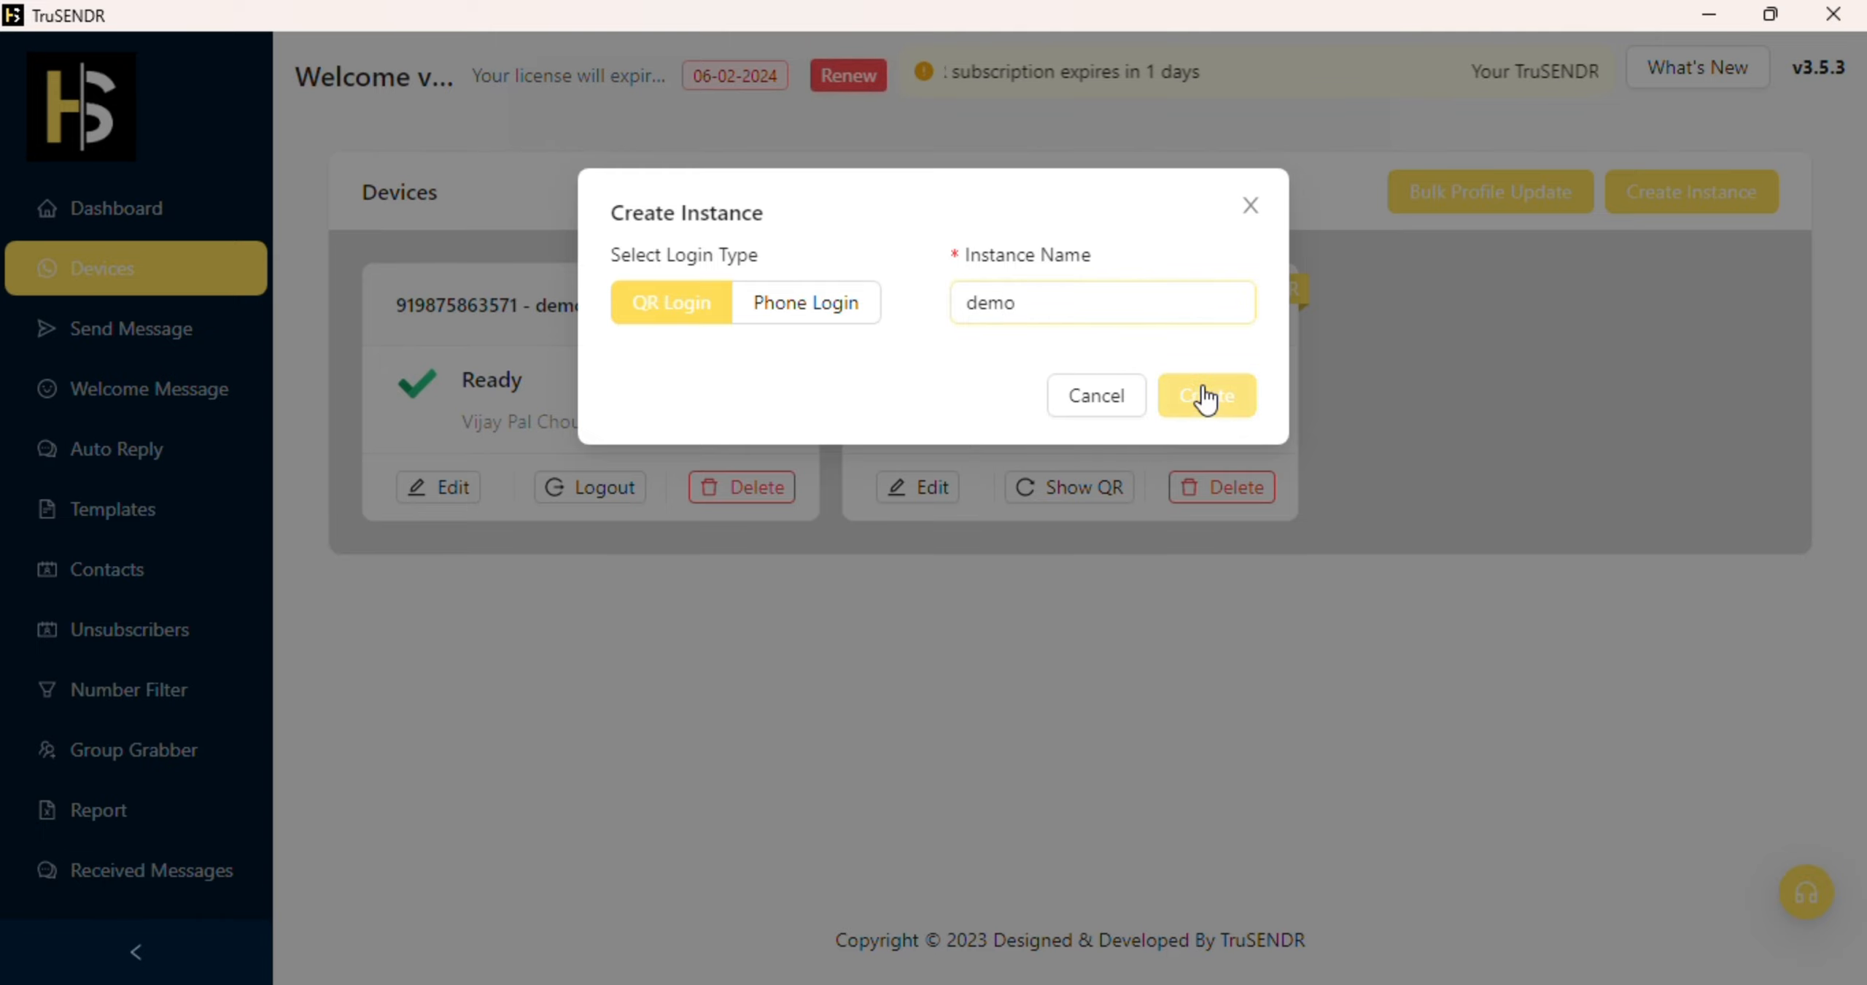
pyautogui.click(1207, 396)
pyautogui.click(1549, 485)
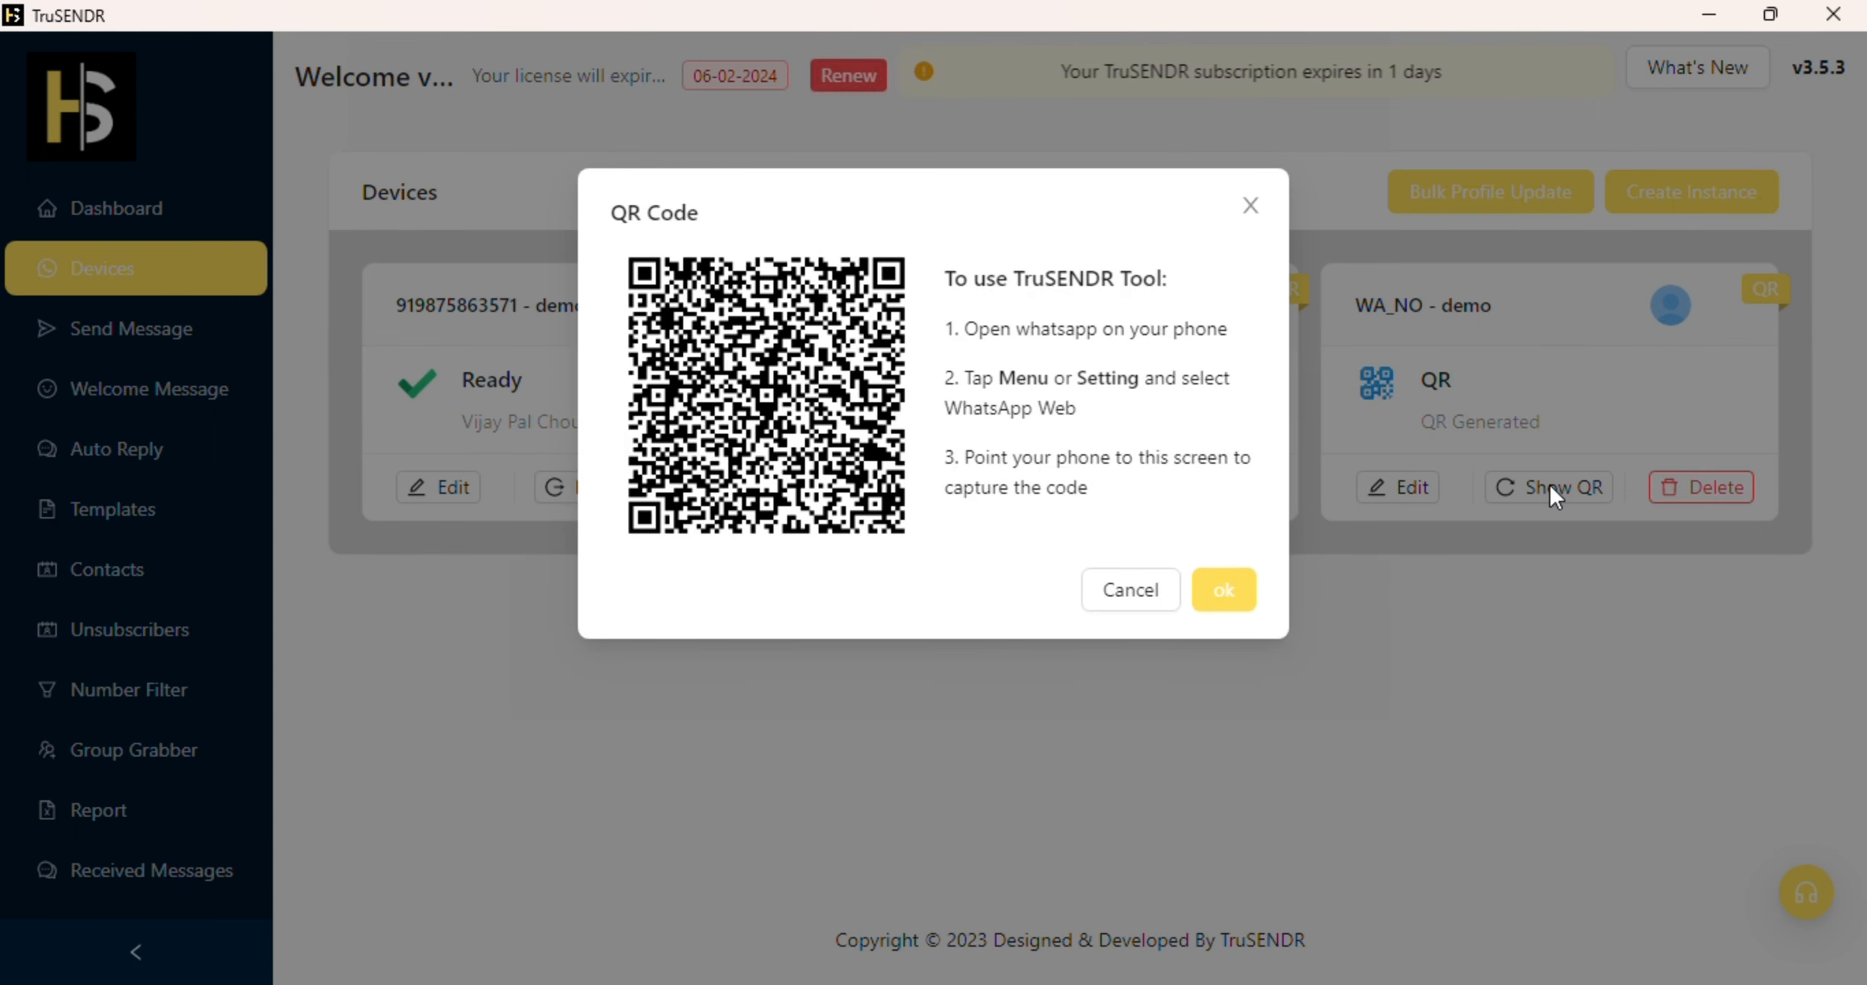
pyautogui.click(1139, 594)
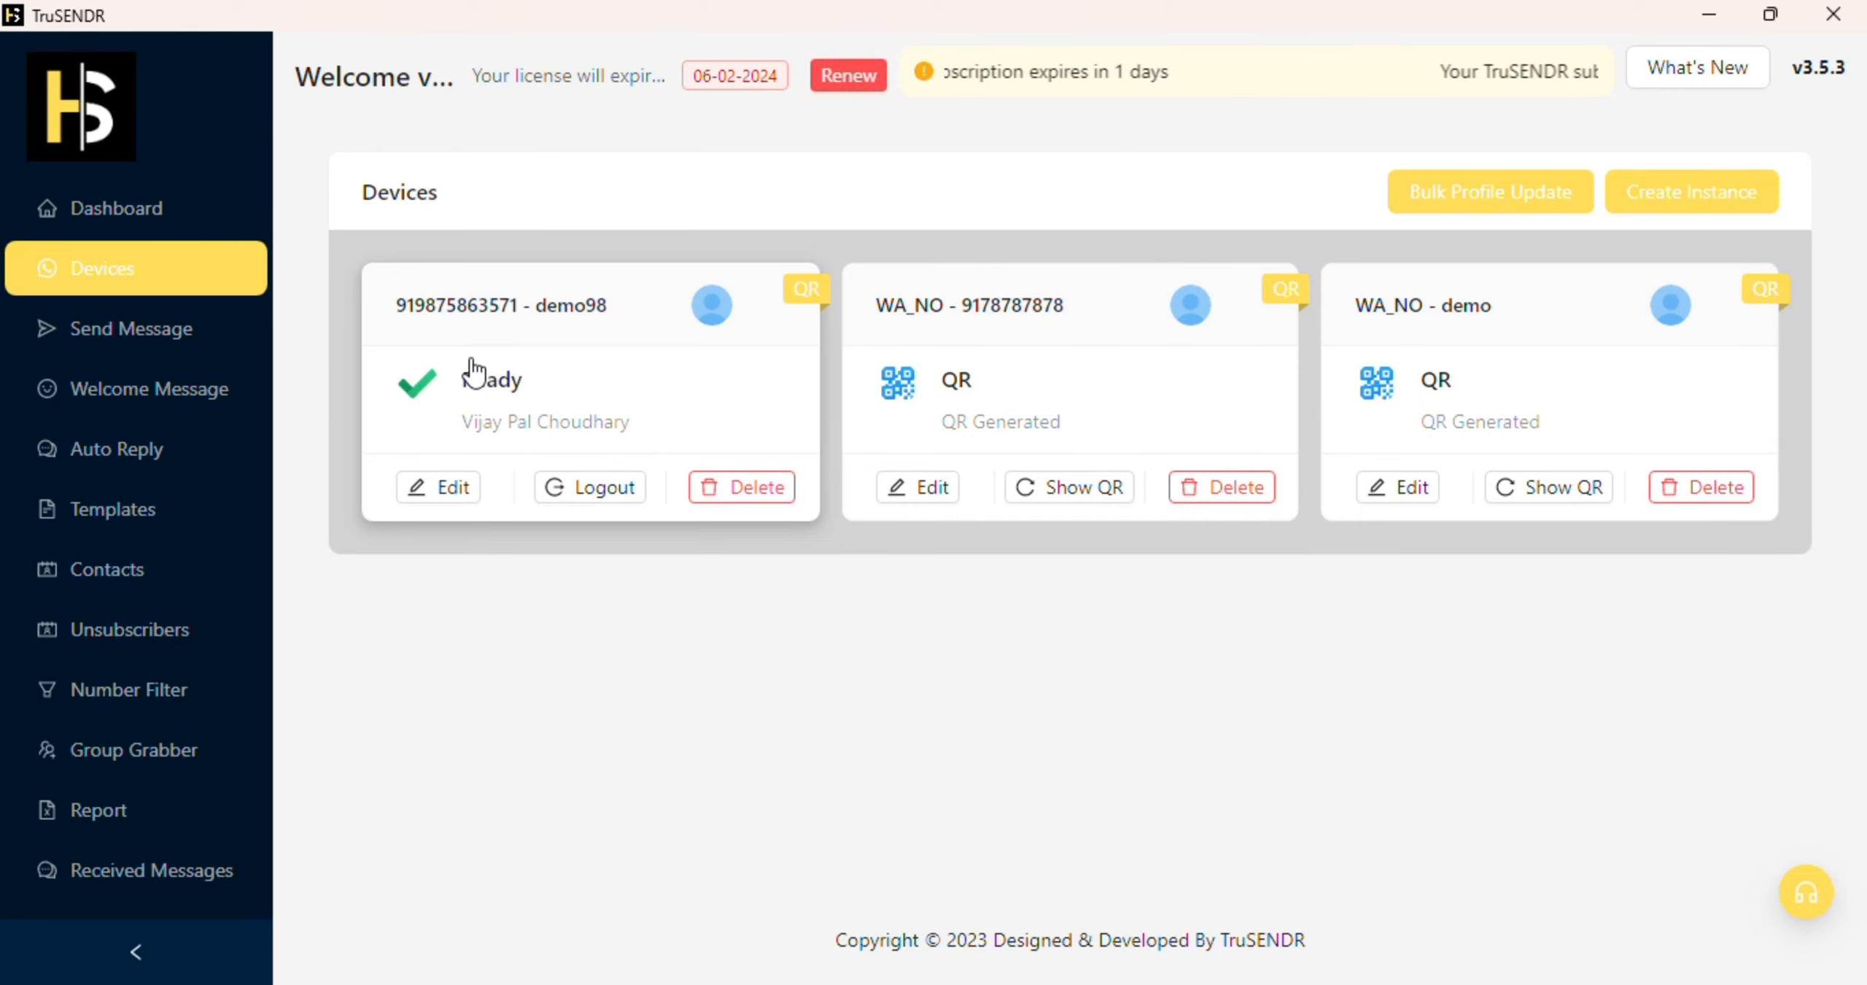
# Step: Start a new message template named xyz and expand its Message Type options
pyautogui.click(139, 531)
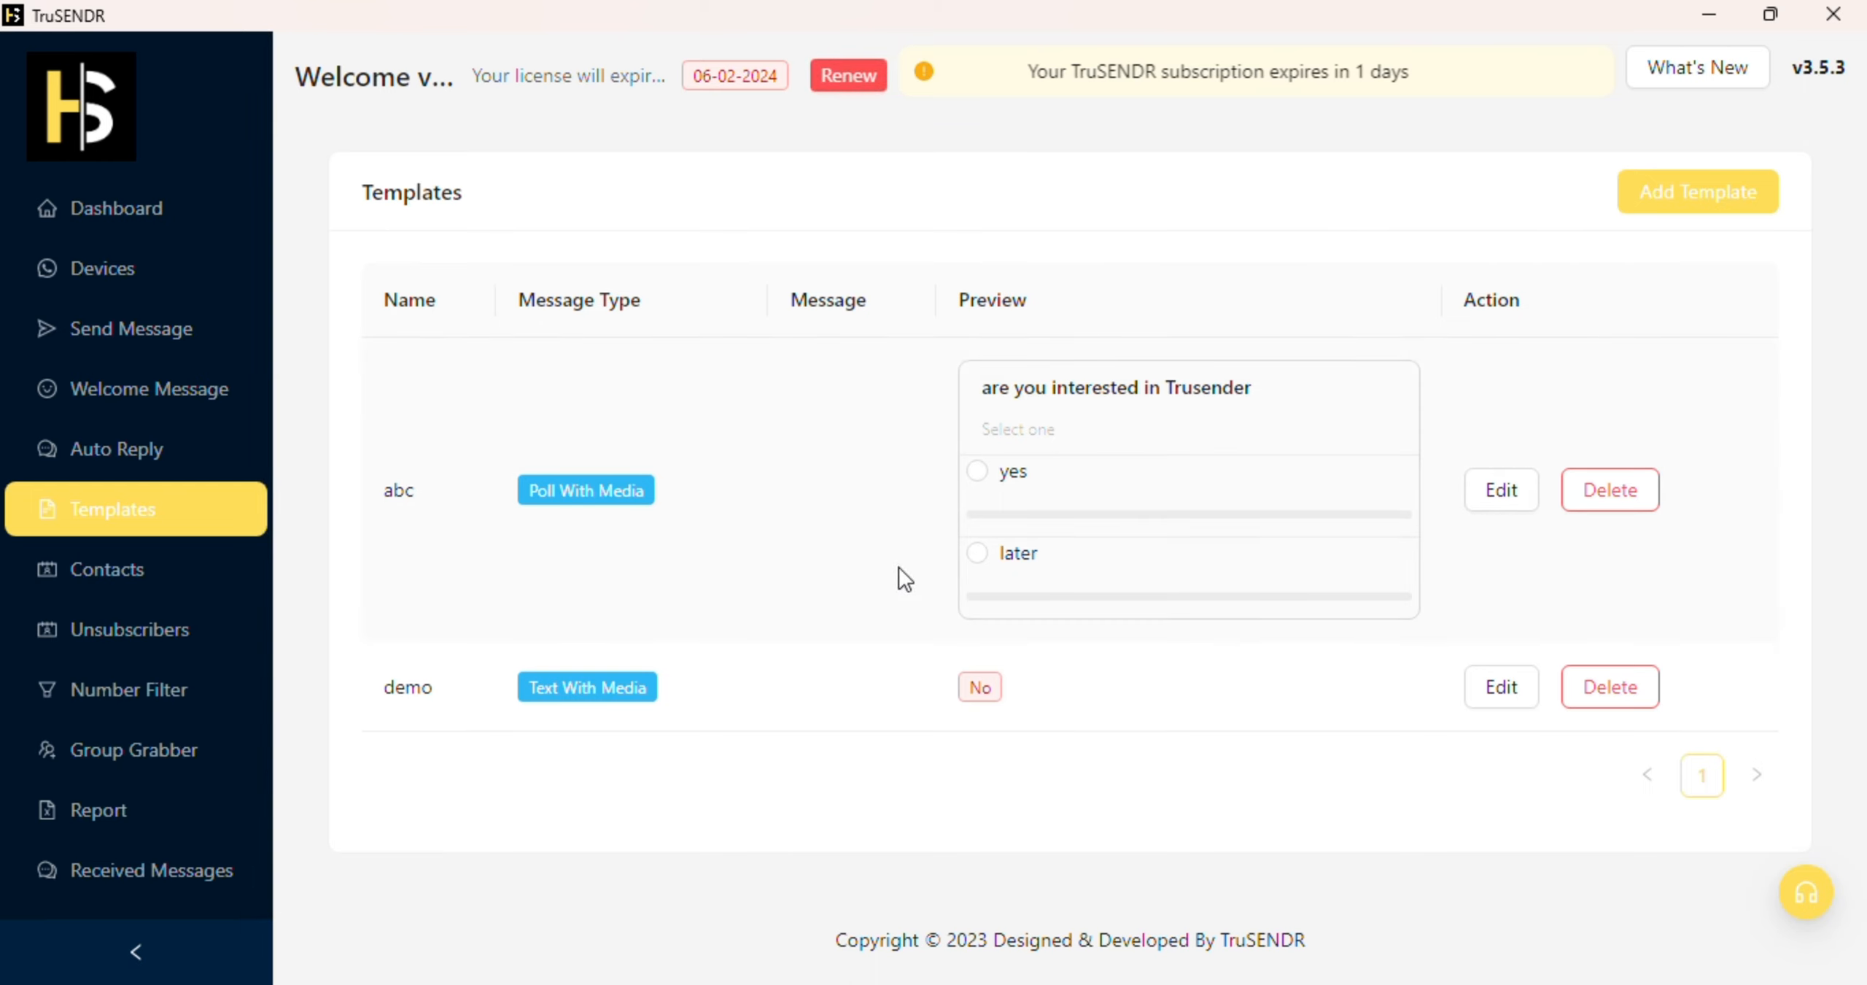
pyautogui.click(1765, 191)
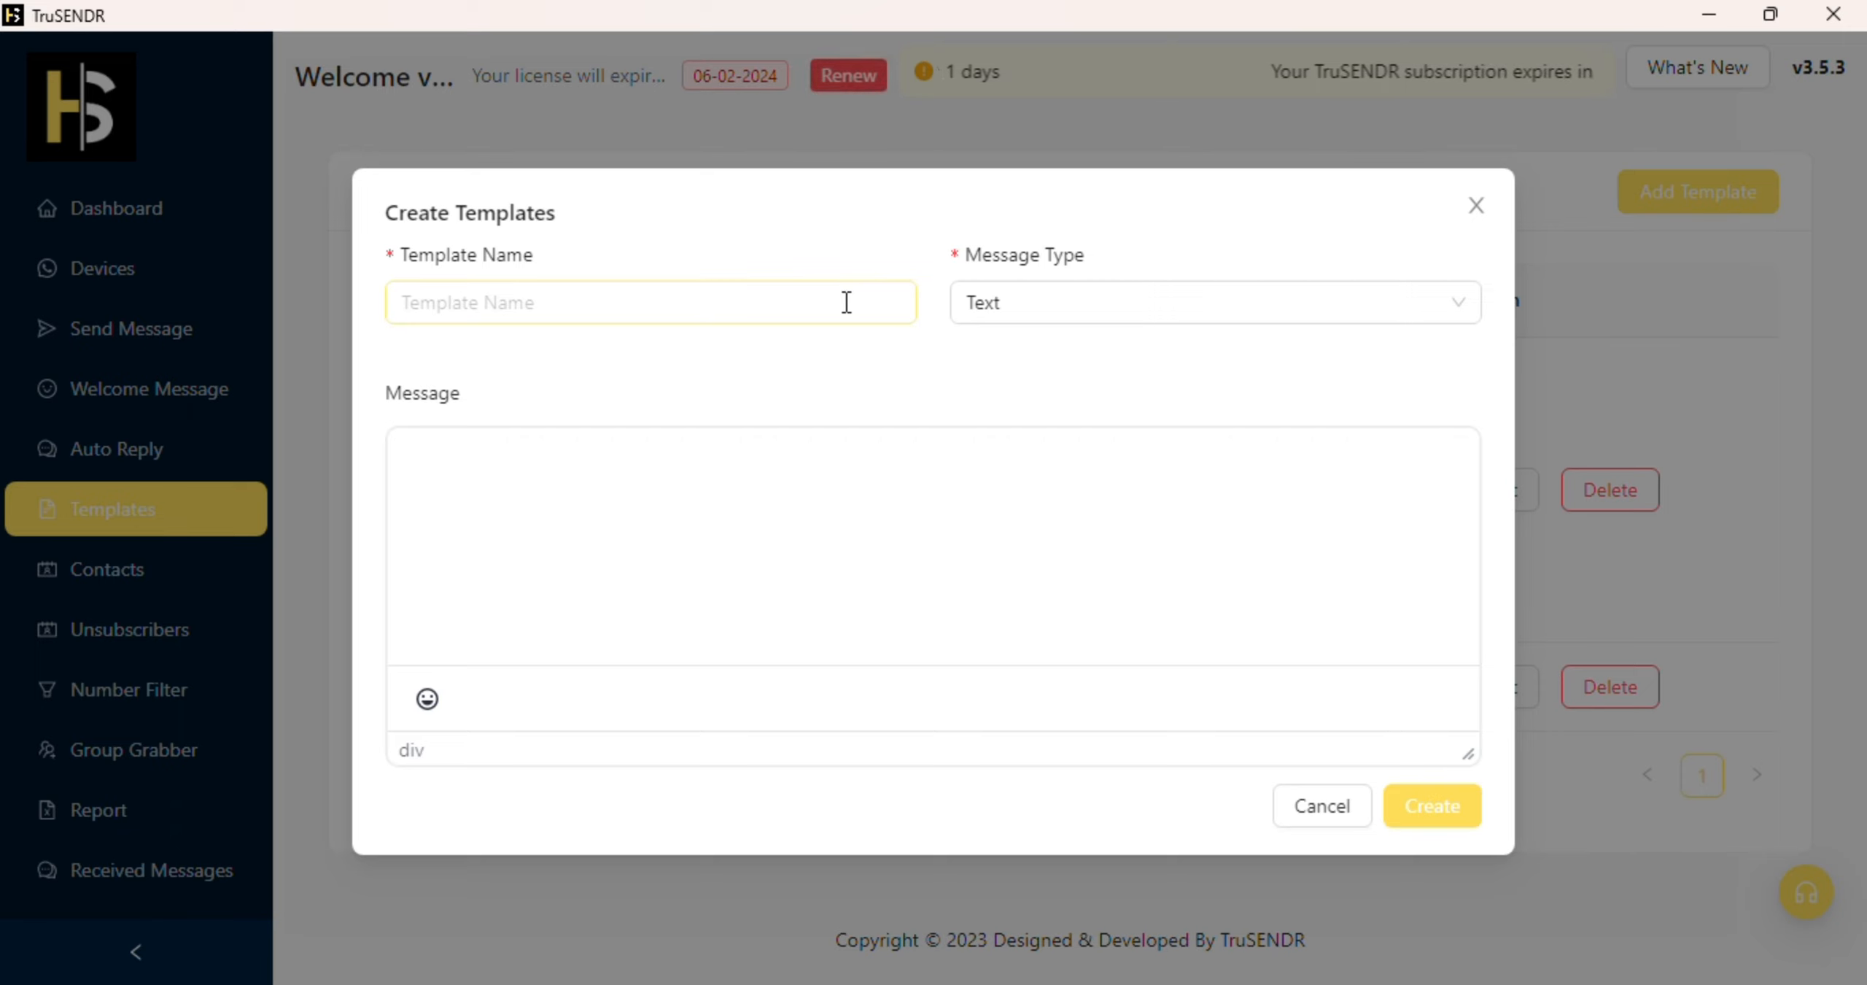
pyautogui.click(847, 303)
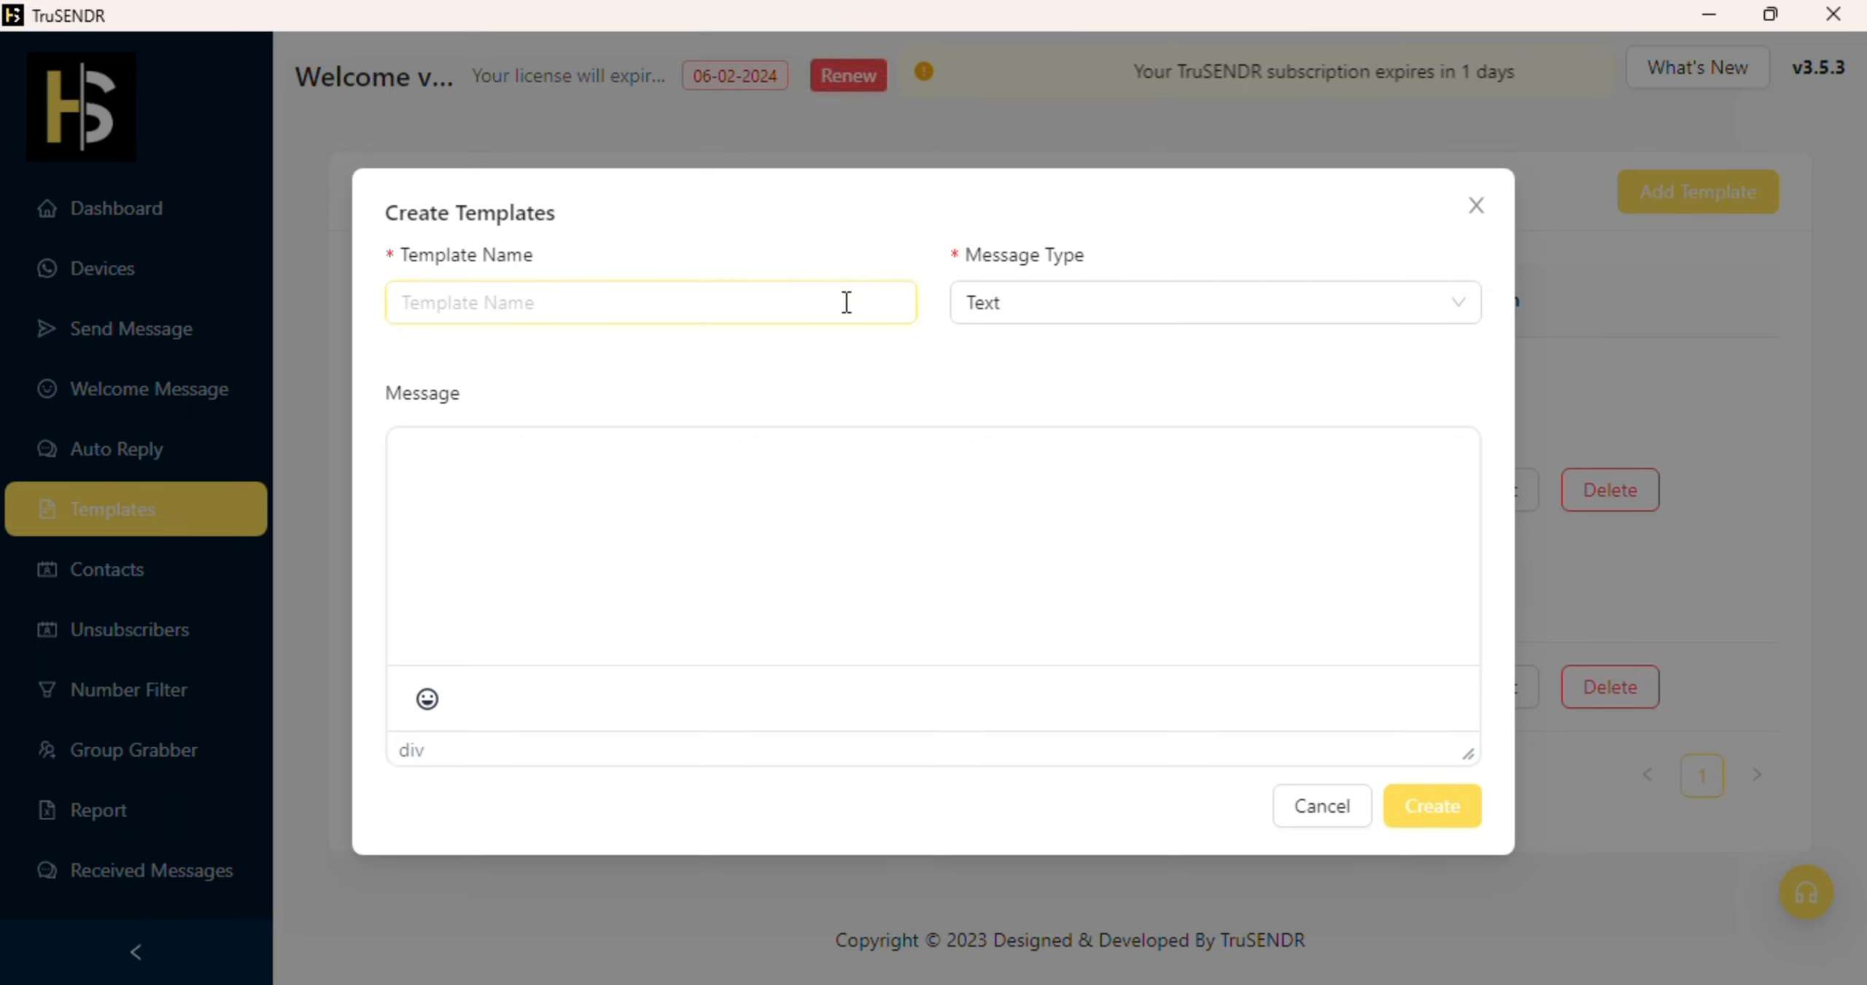
pyautogui.write('xyz')
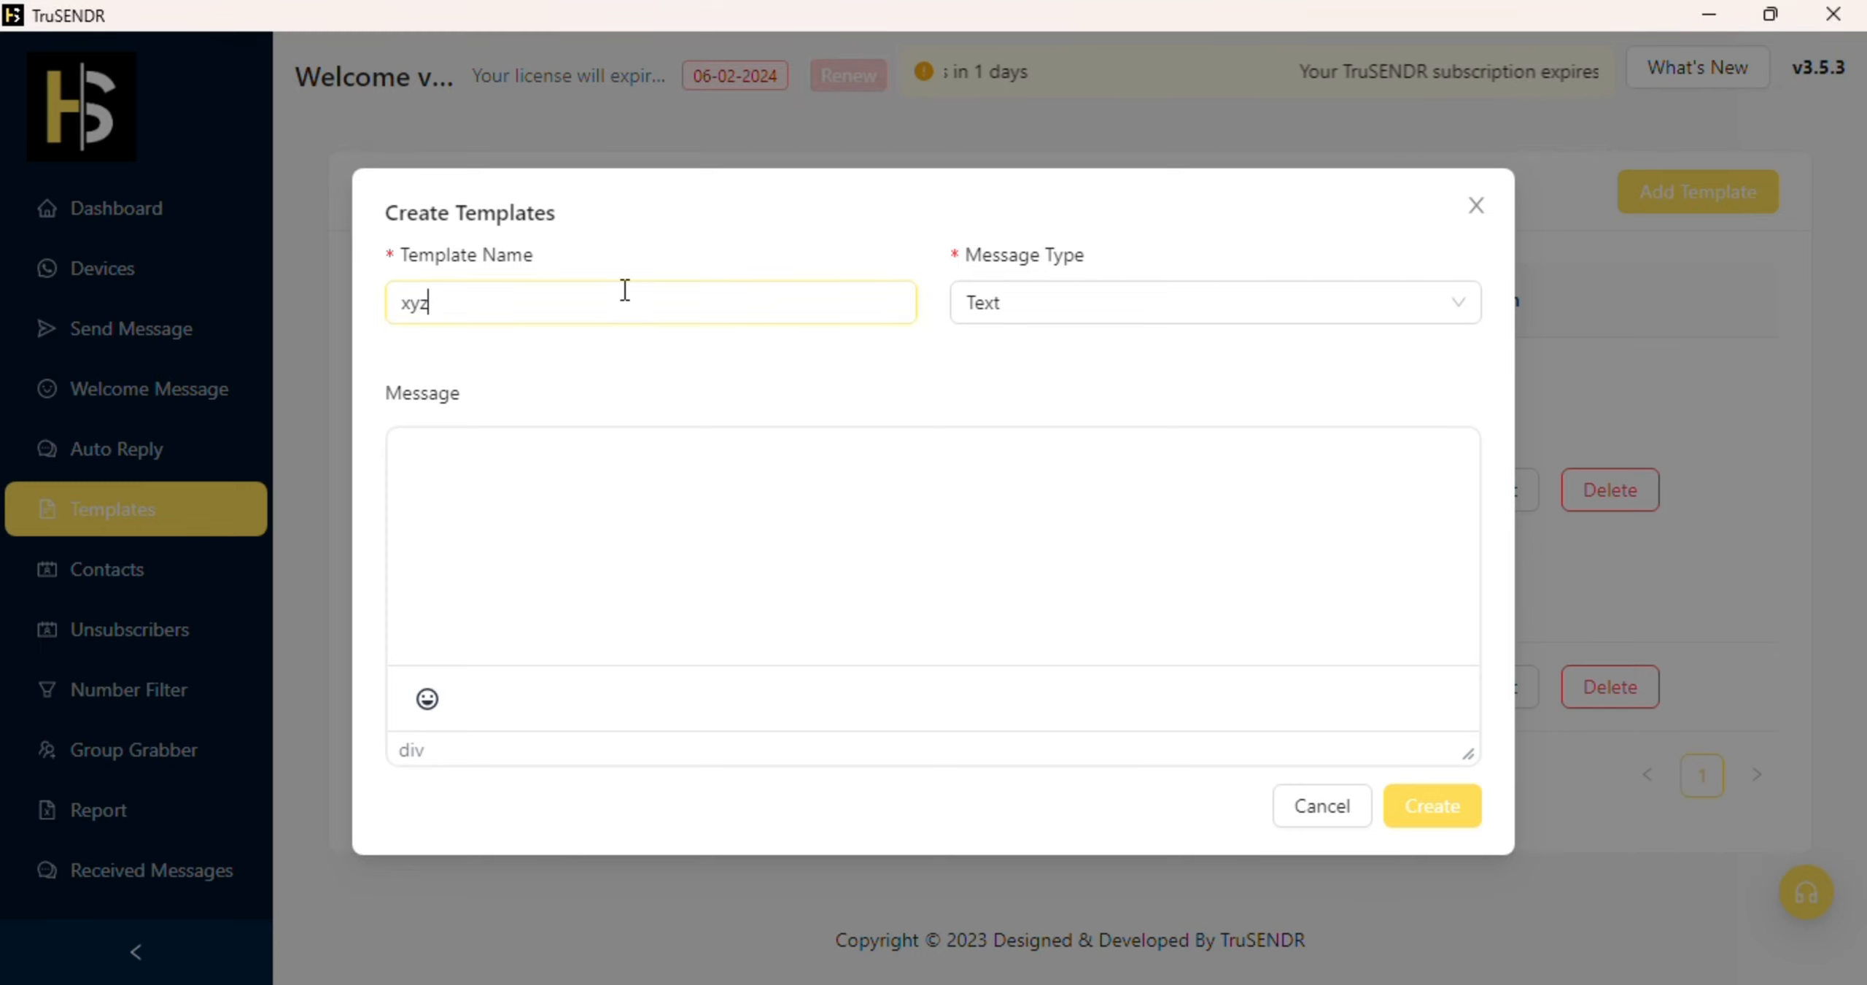
pyautogui.click(1021, 299)
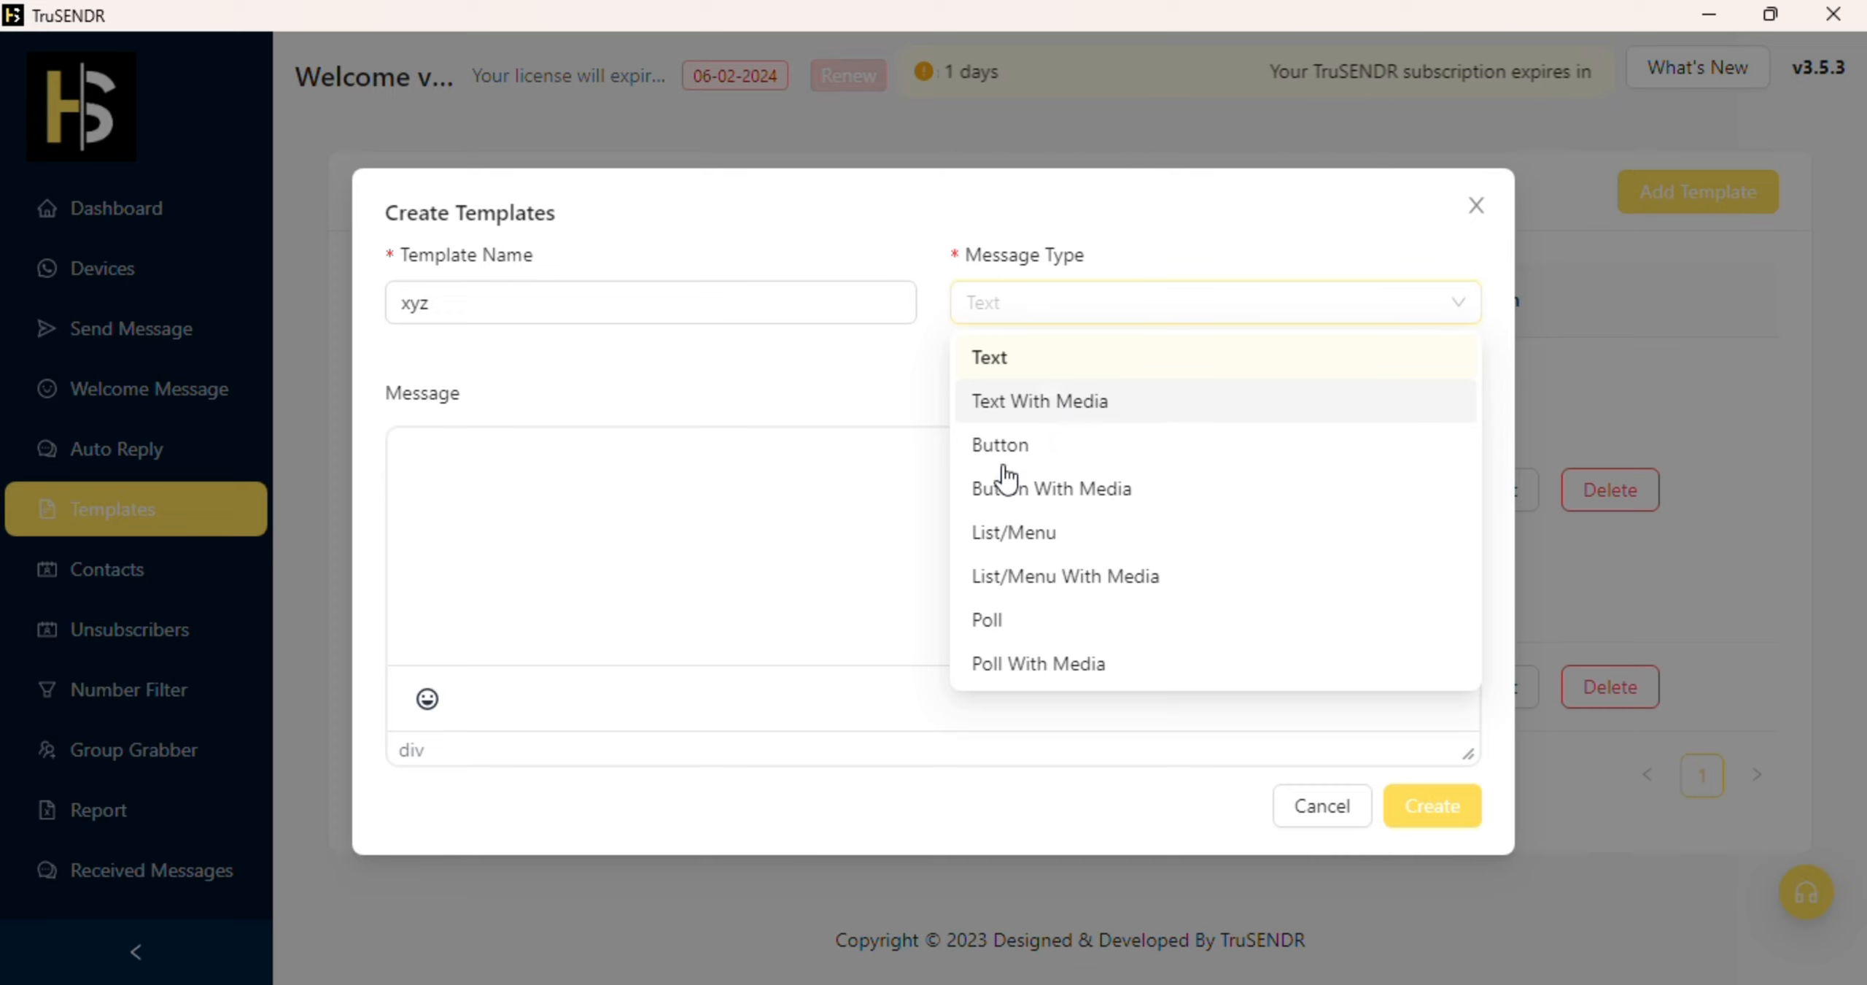
# Step: Try Poll With Media as xyz's message type, then discard the template for Send Message
pyautogui.click(1010, 660)
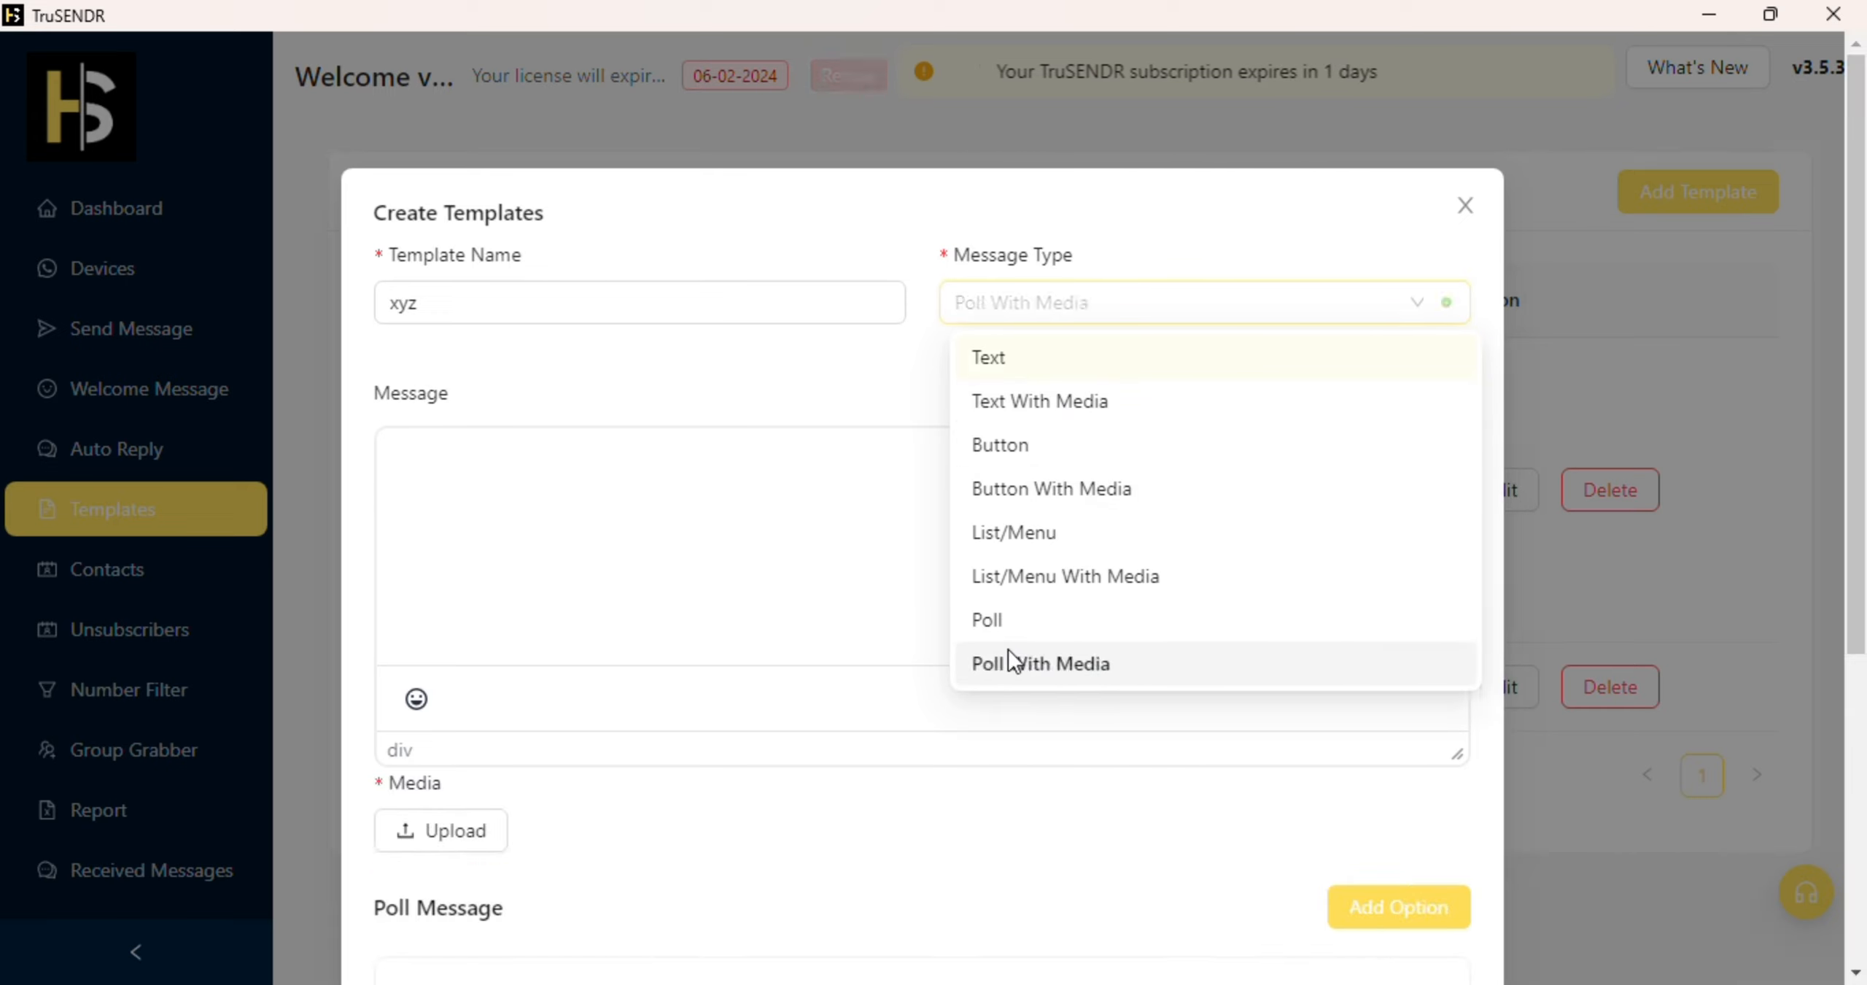
pyautogui.scroll(-5, 1008, 639)
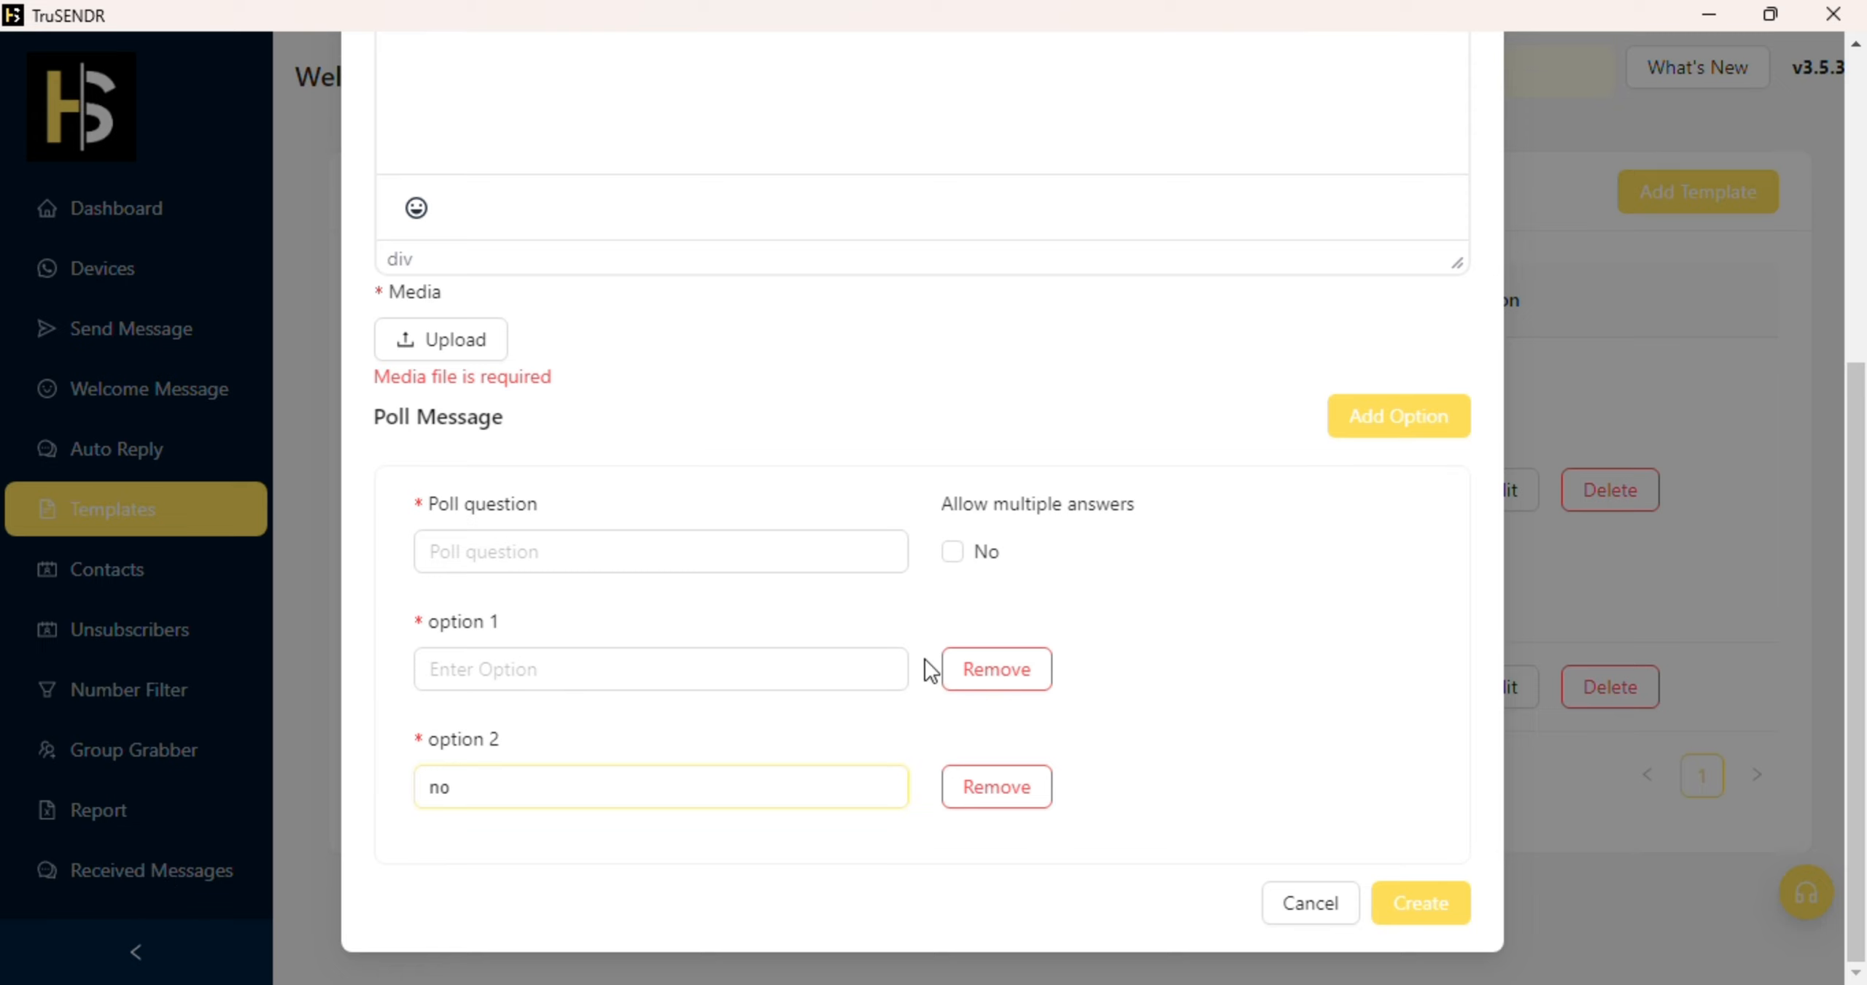
pyautogui.scroll(6, 902, 601)
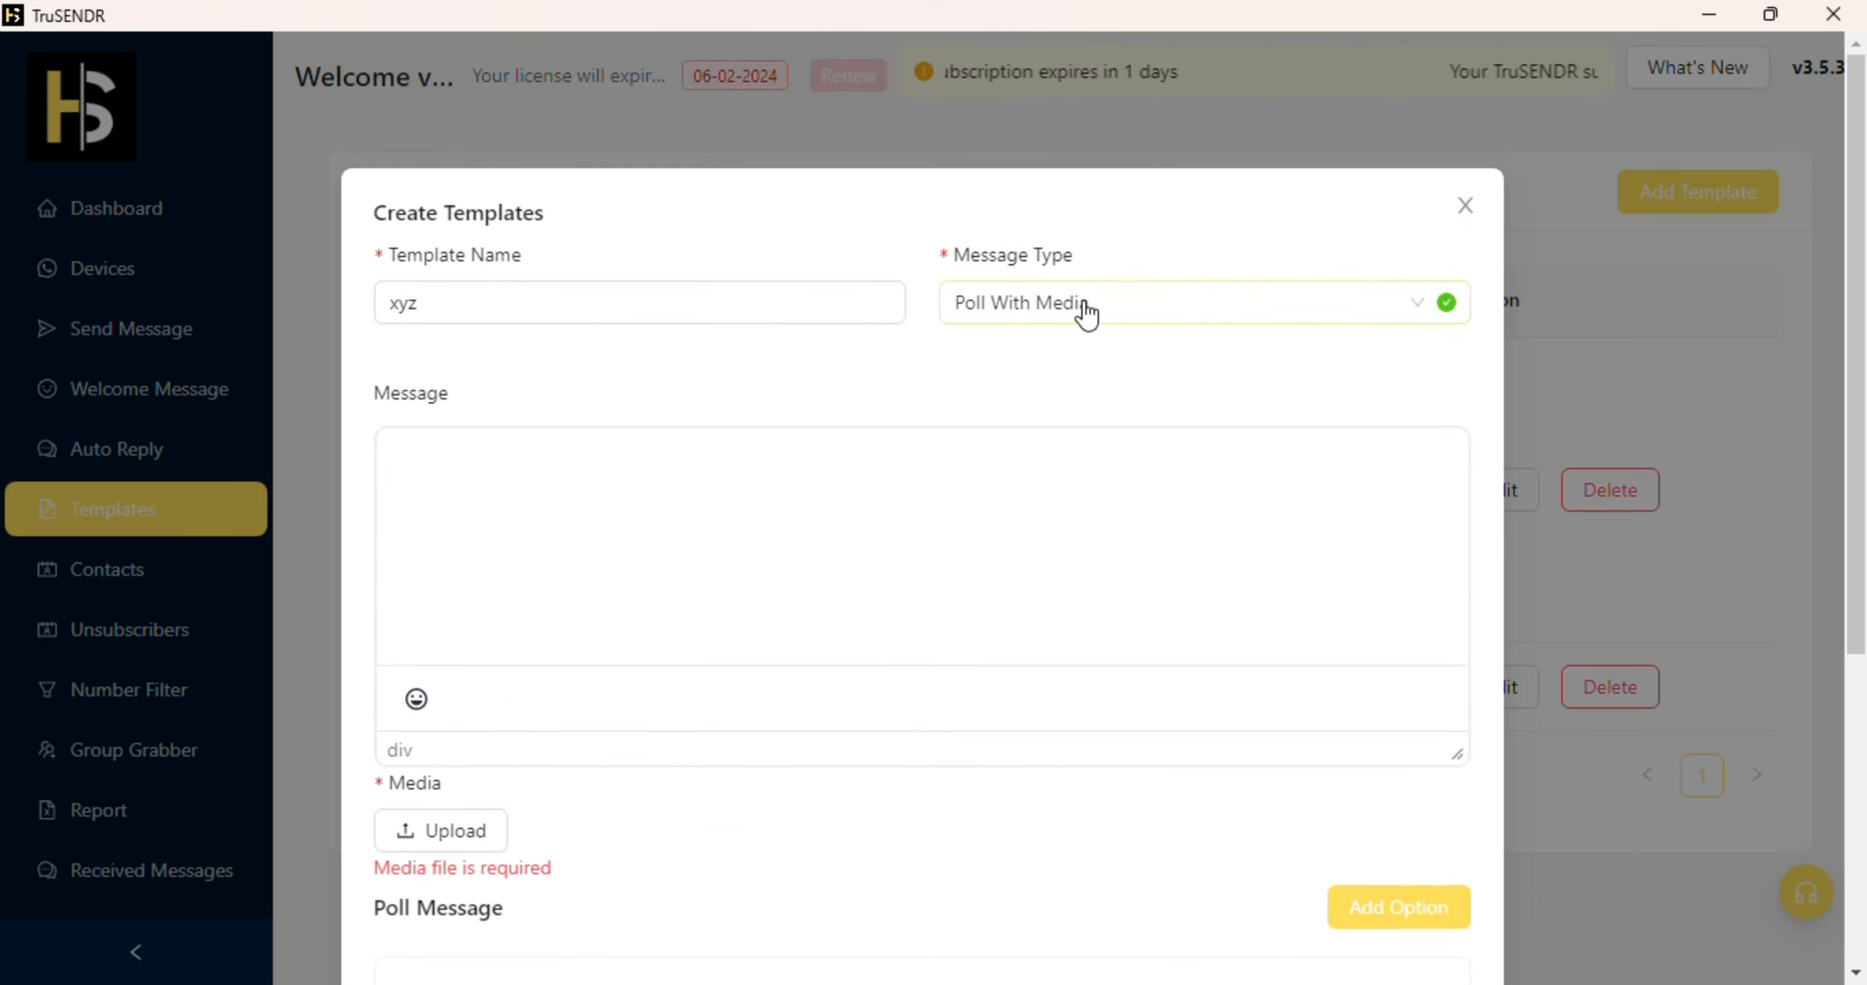
pyautogui.click(1085, 312)
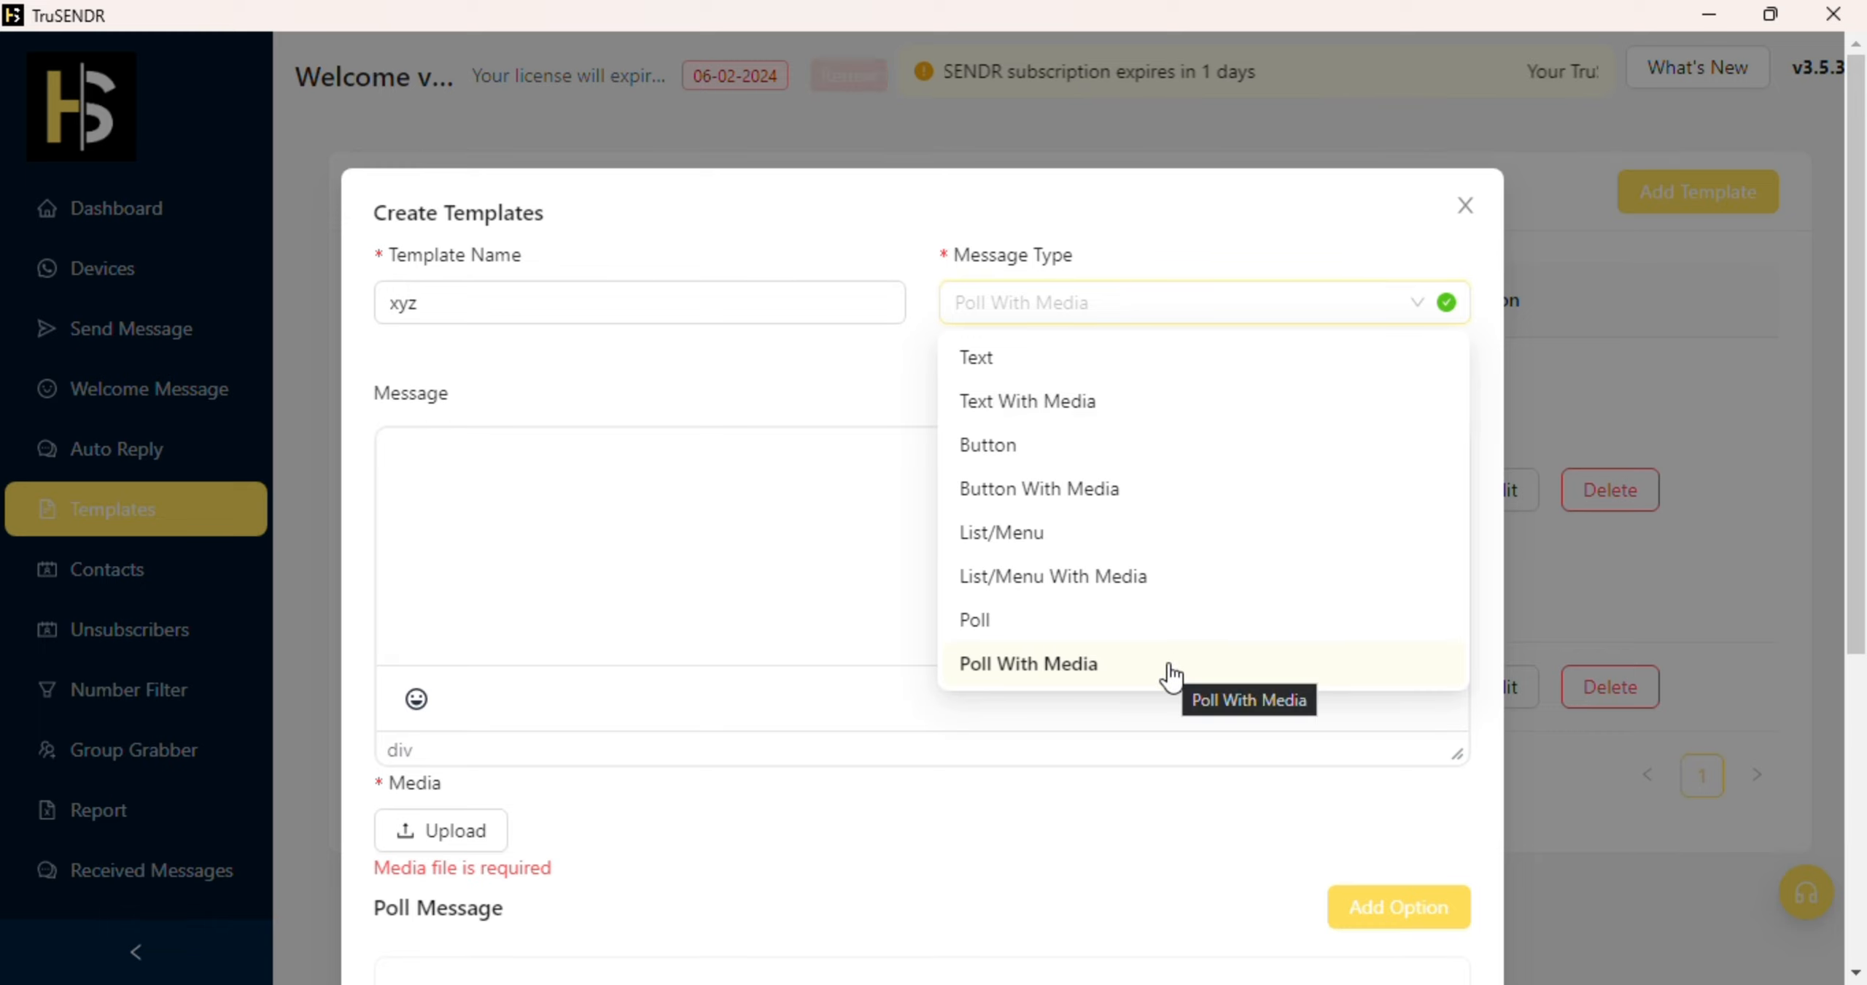
pyautogui.scroll(-5, 1089, 767)
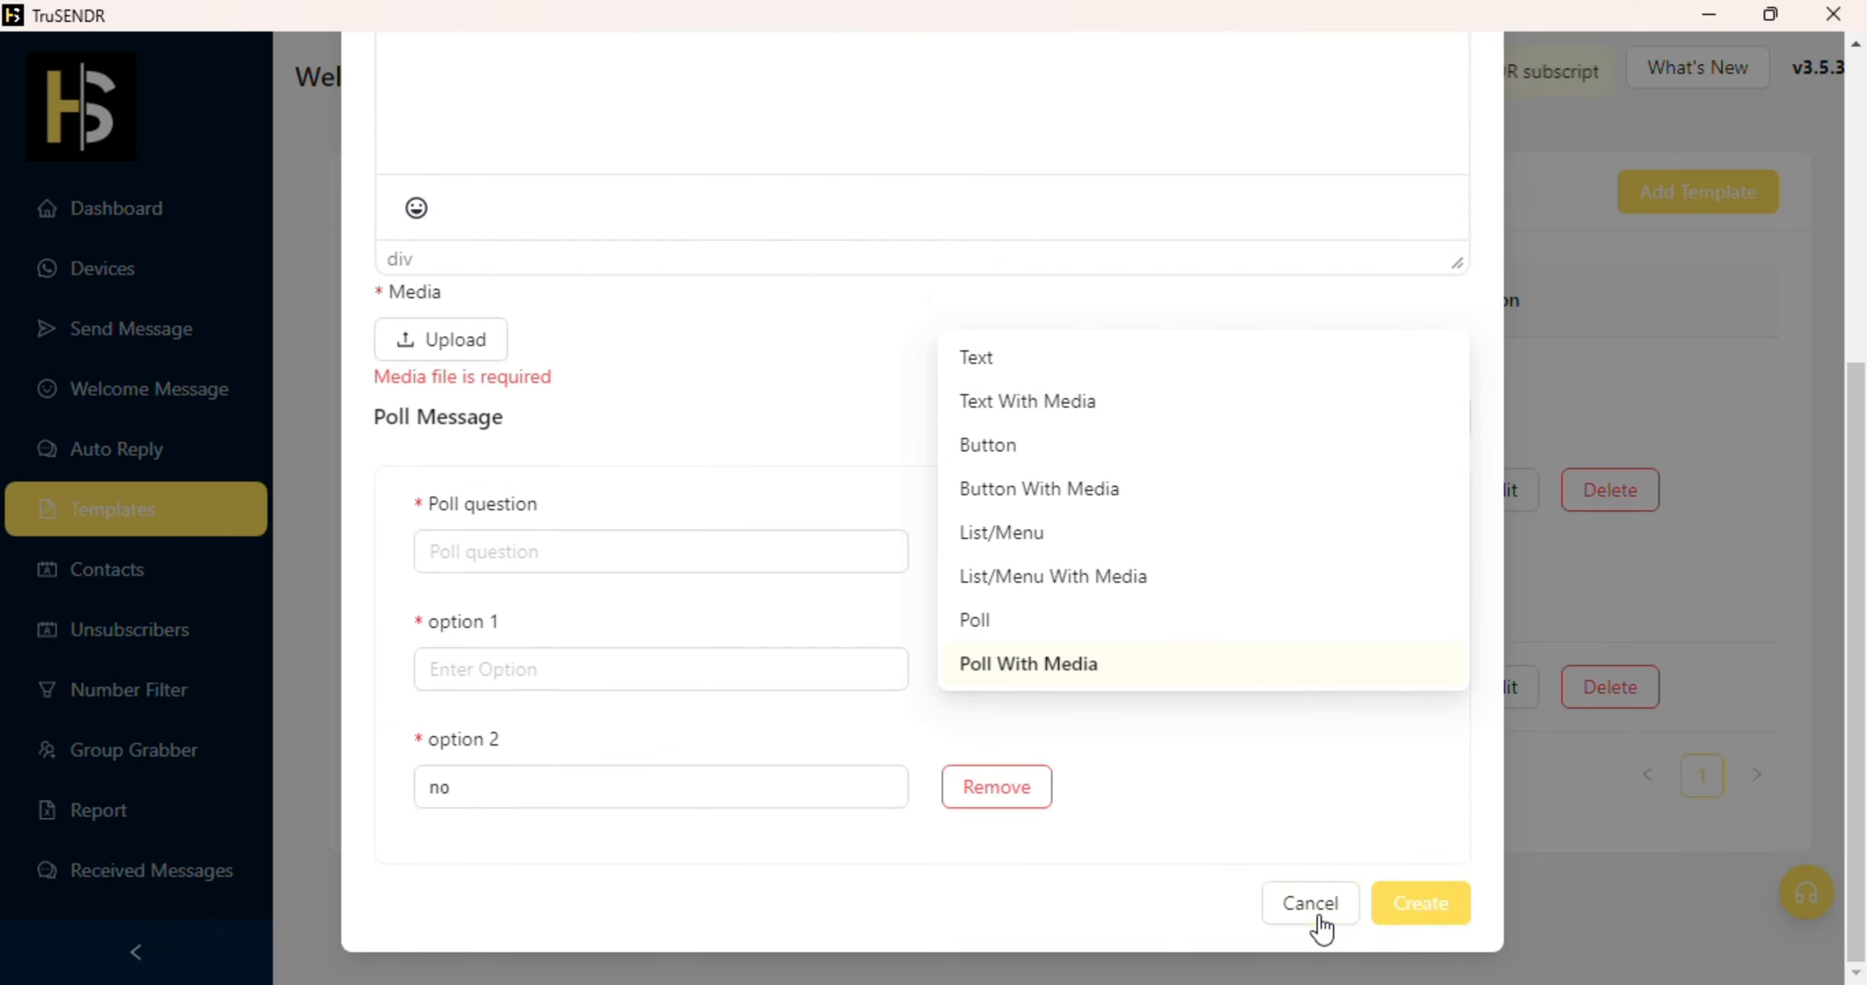
pyautogui.click(1320, 908)
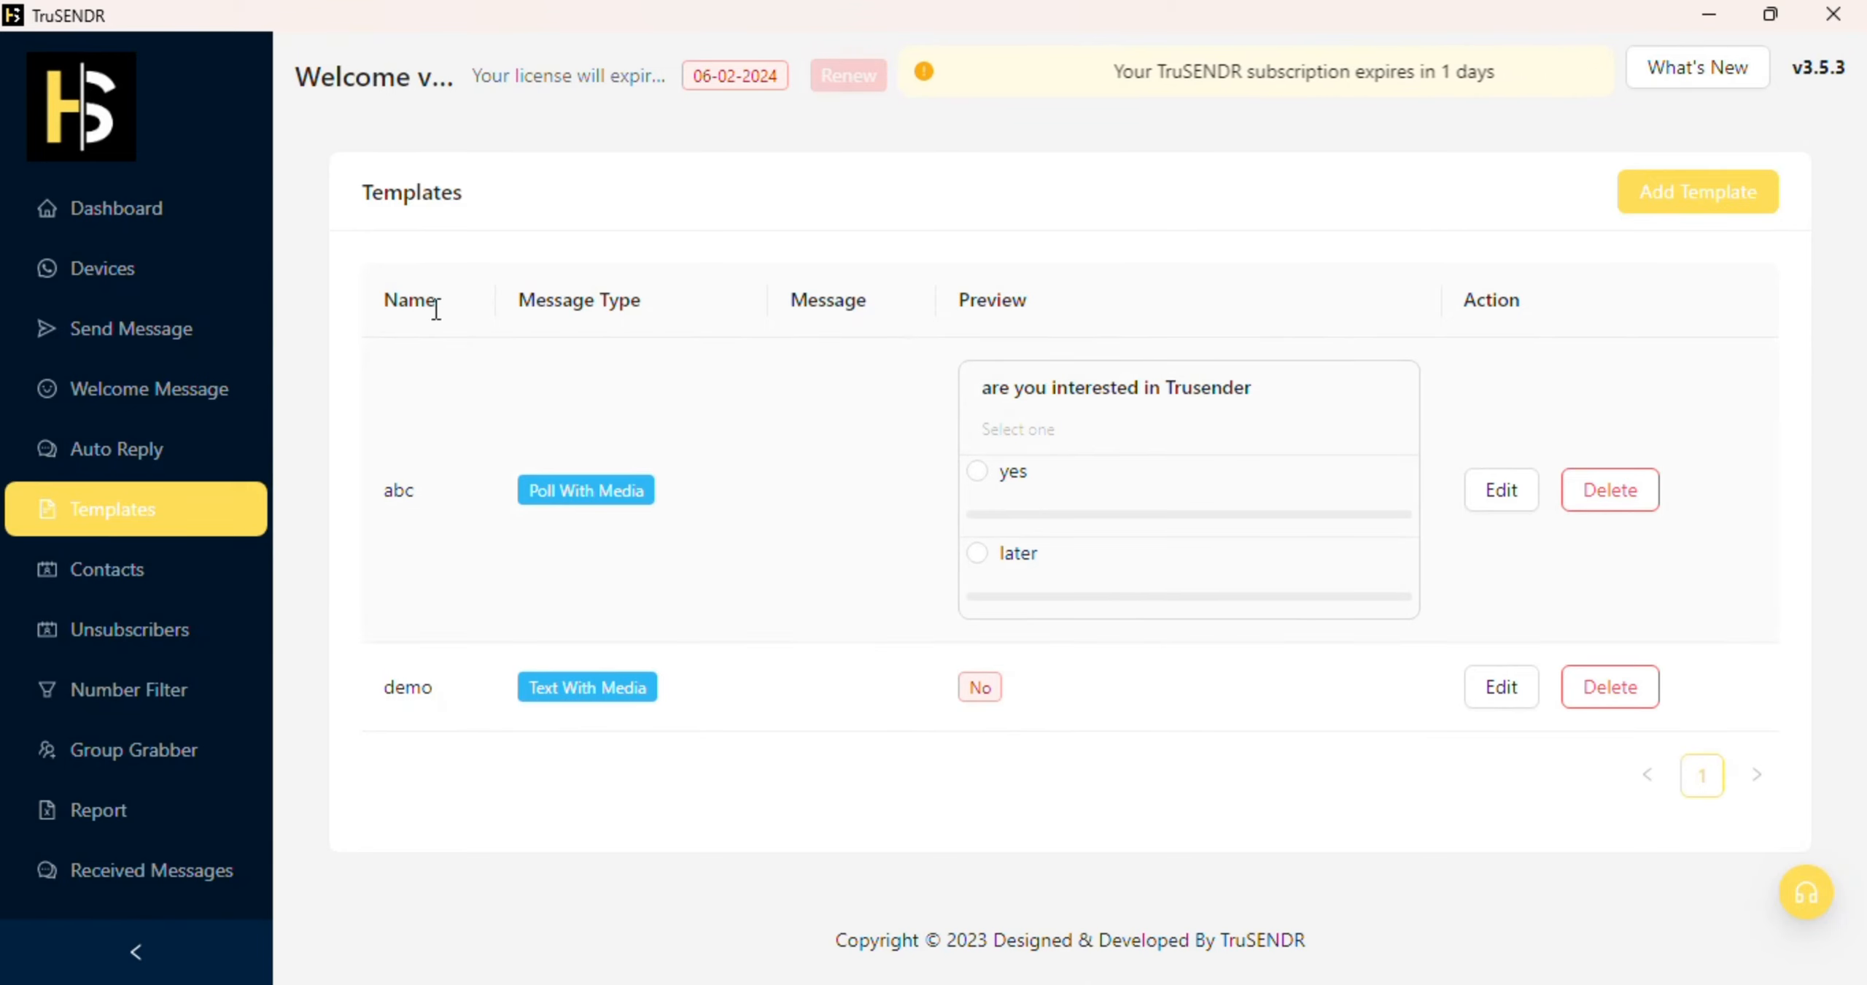
pyautogui.click(175, 335)
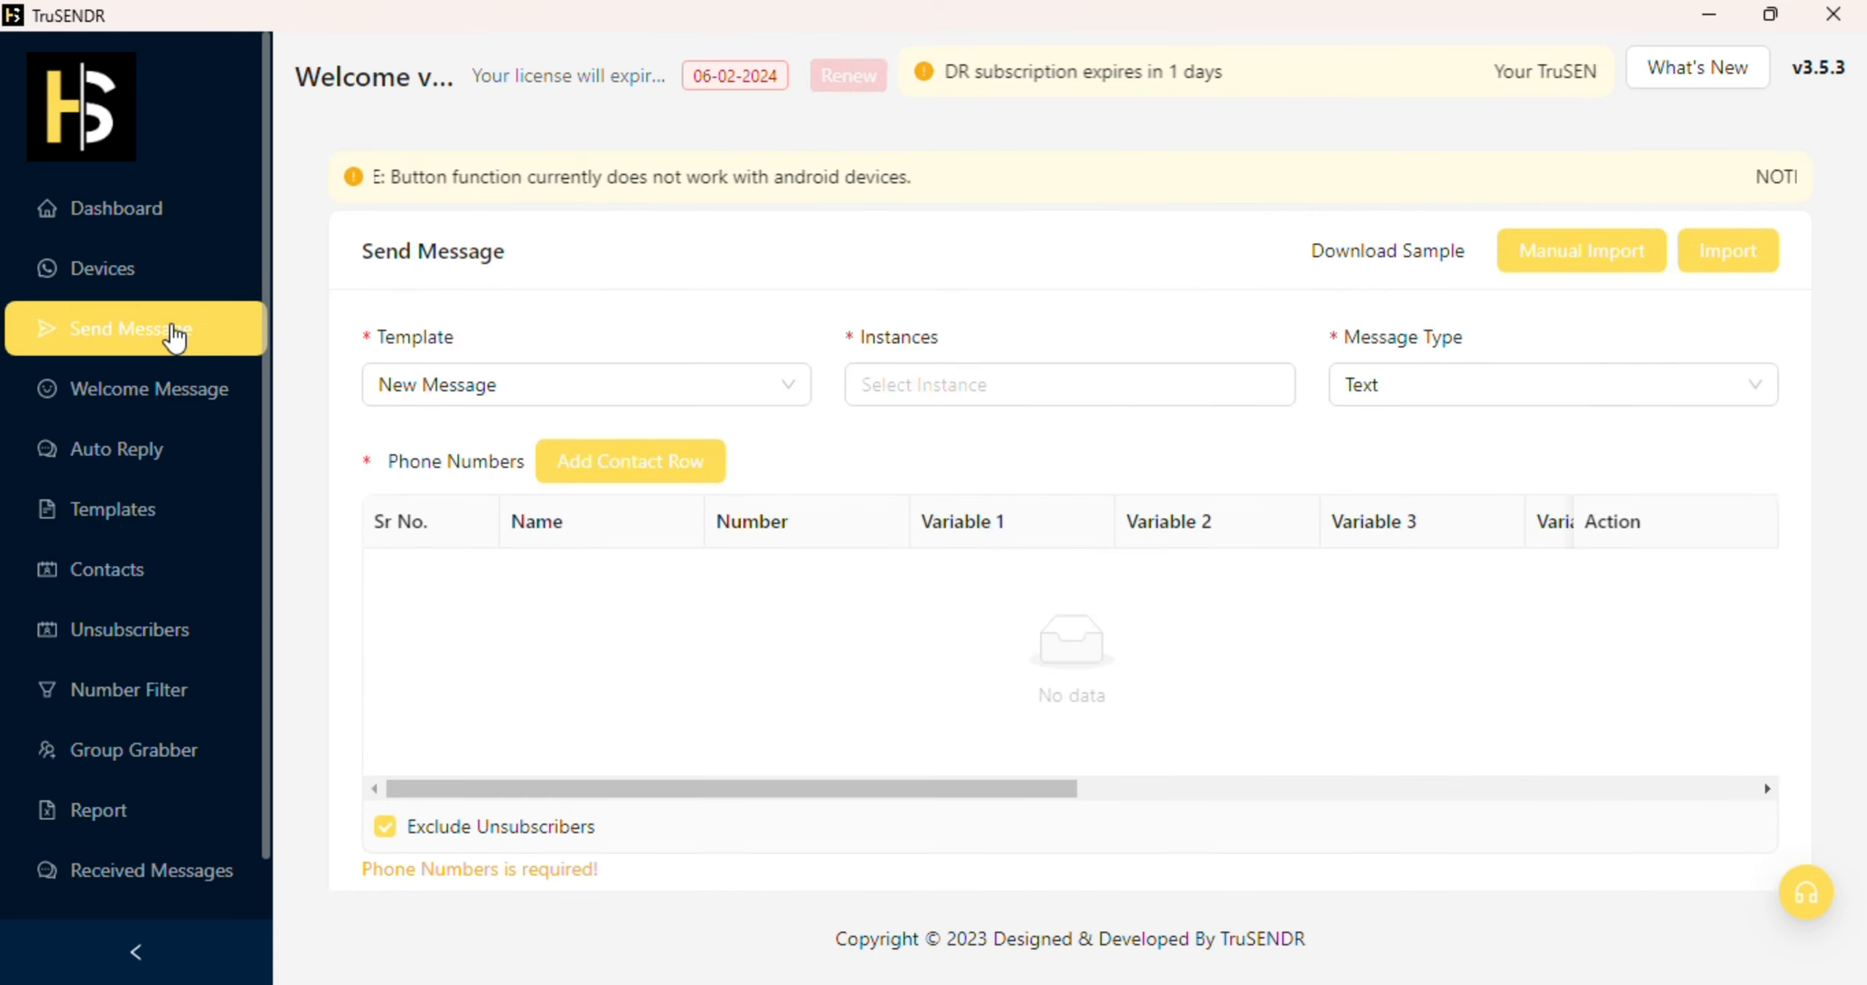
# Step: Use template 1. abc with only the demo98 sending instance, then bring up Manual Import
pyautogui.click(569, 386)
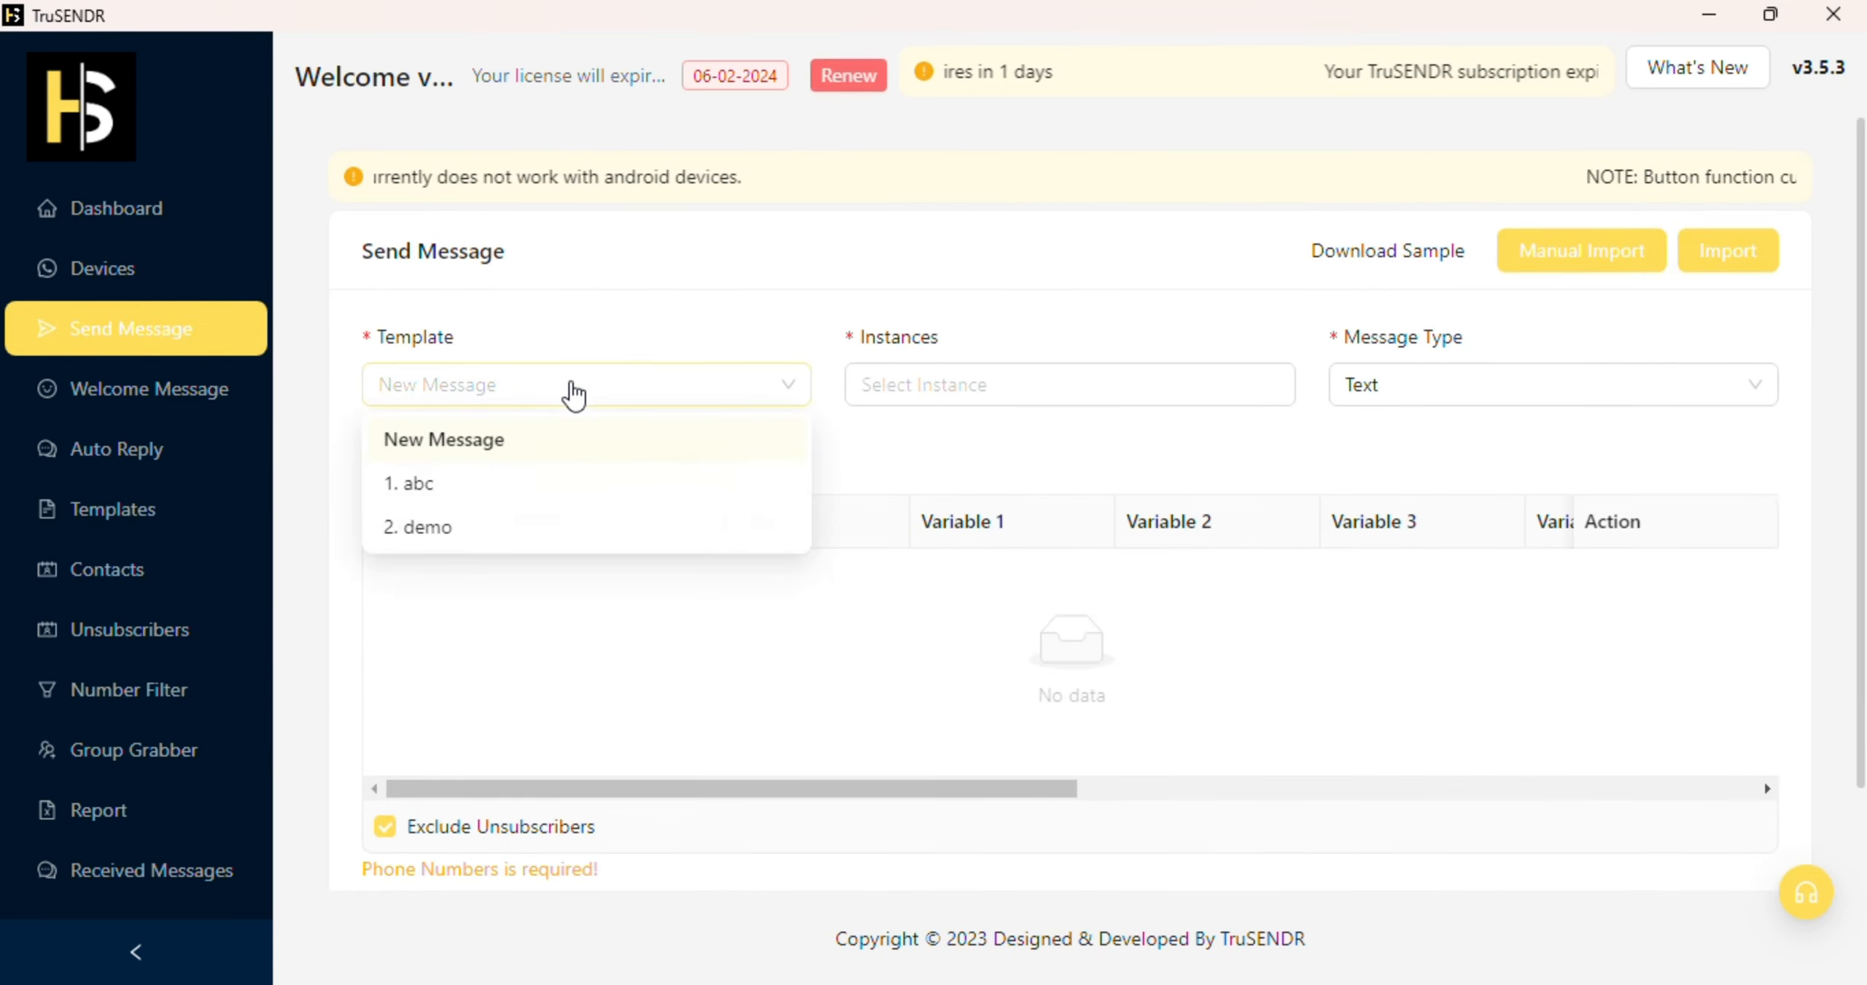
pyautogui.click(445, 487)
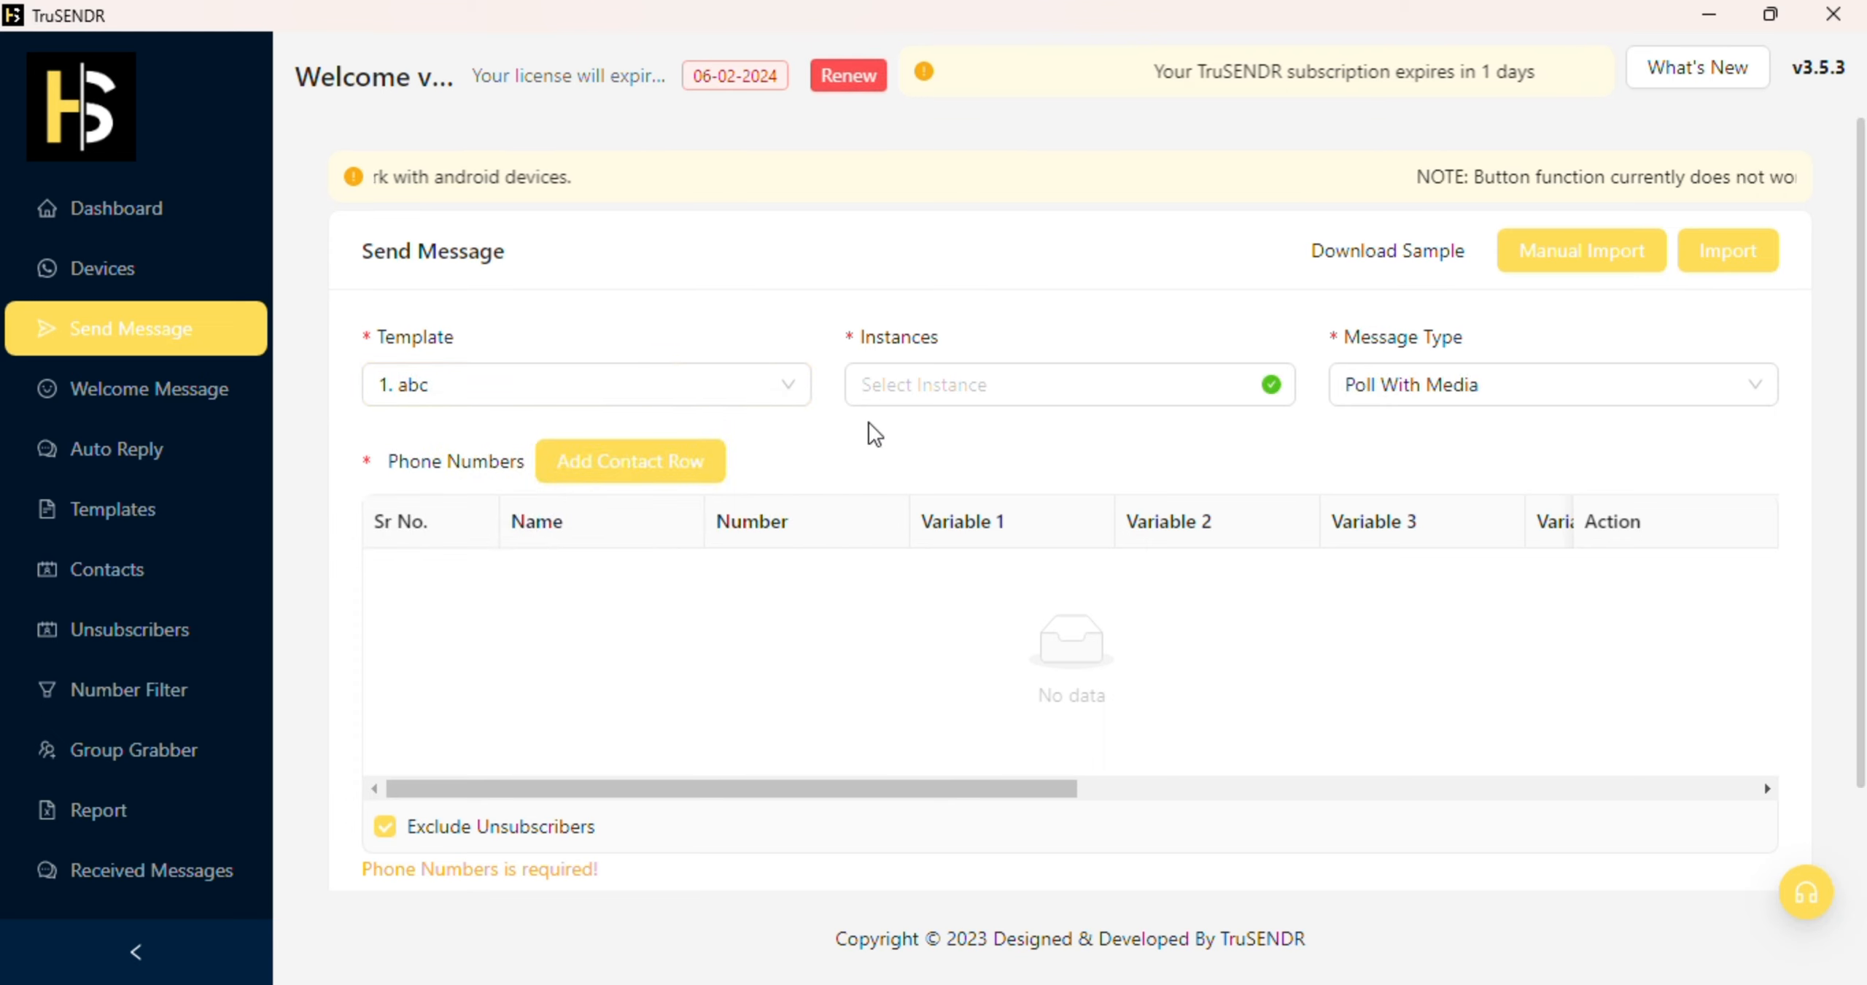
pyautogui.click(961, 385)
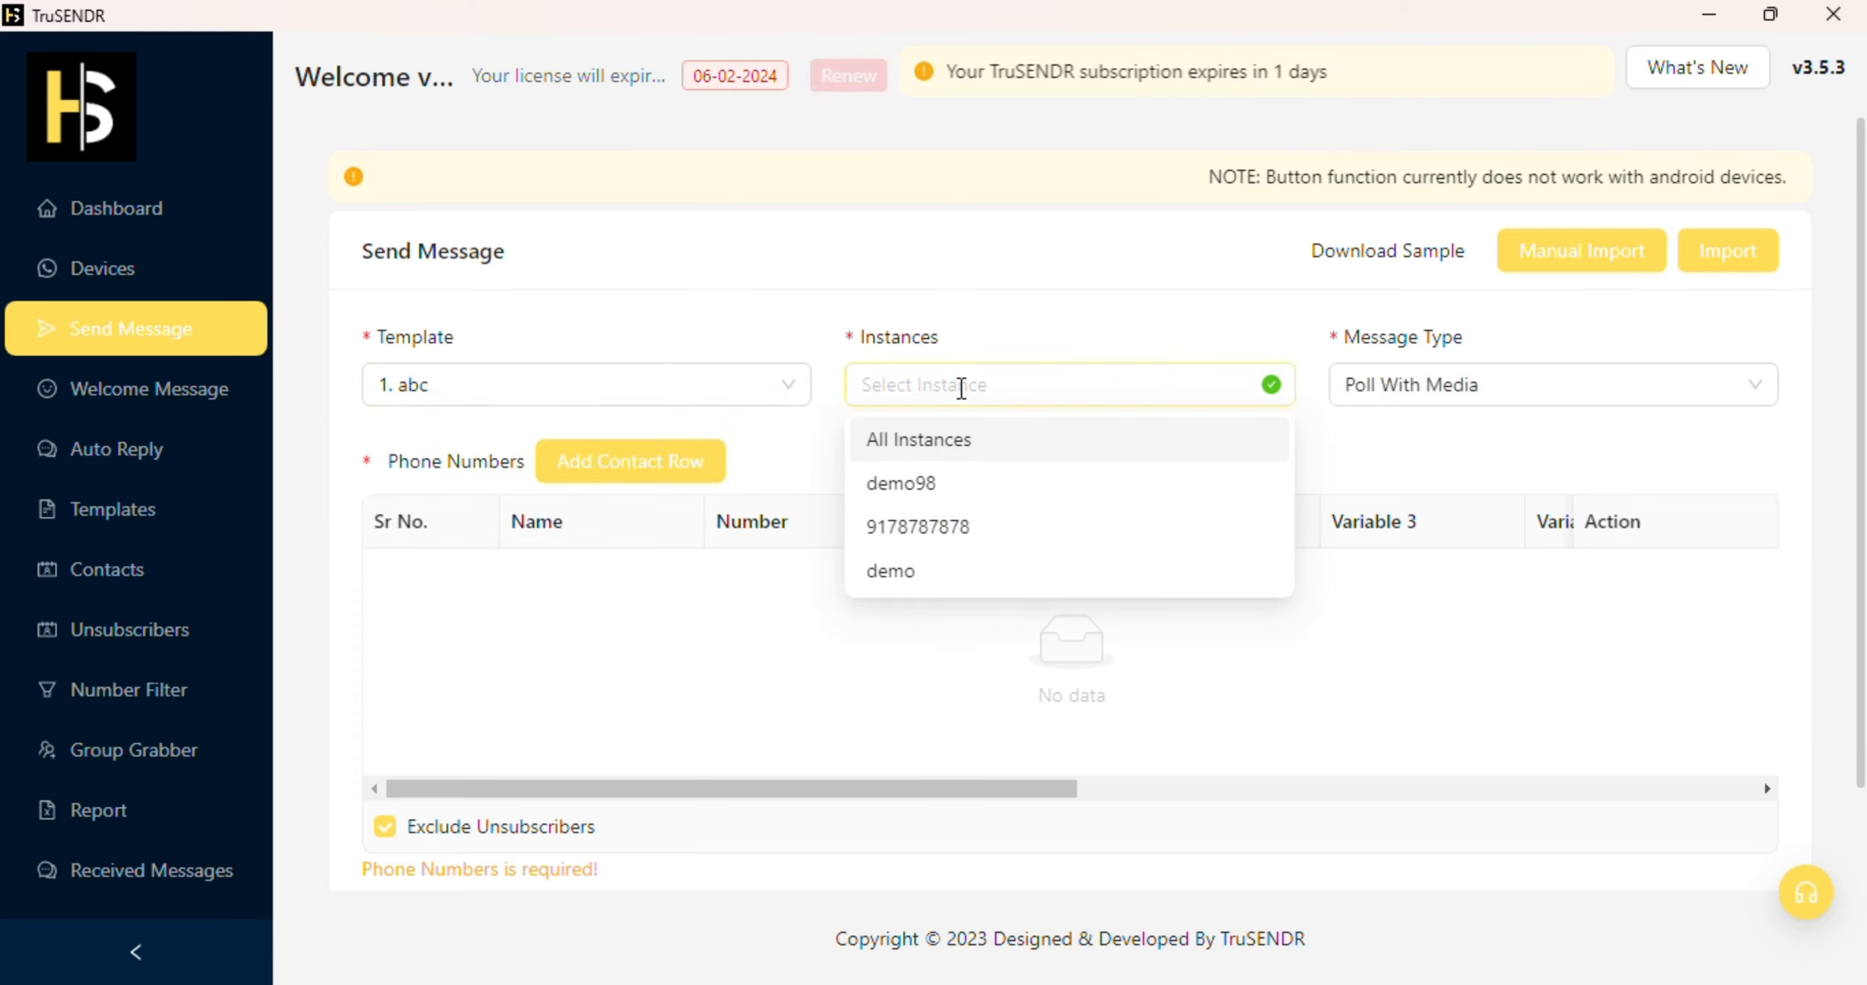
pyautogui.click(936, 487)
pyautogui.click(947, 487)
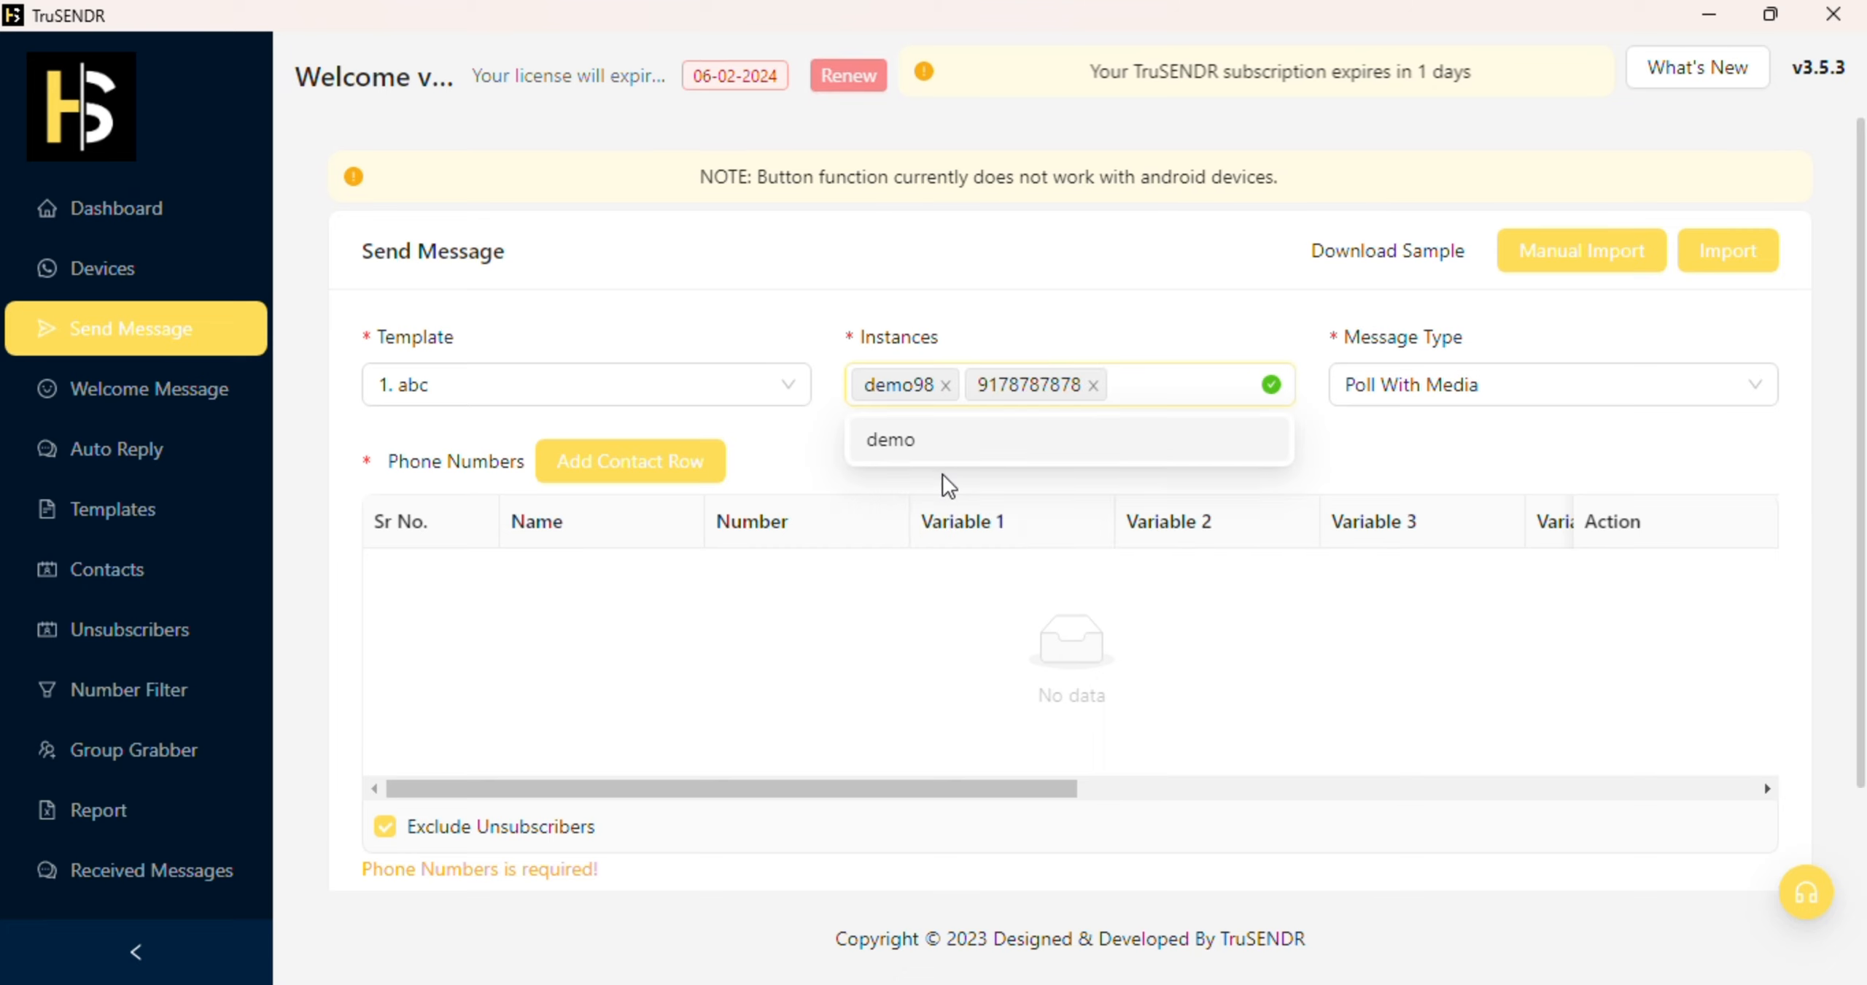
pyautogui.click(1092, 385)
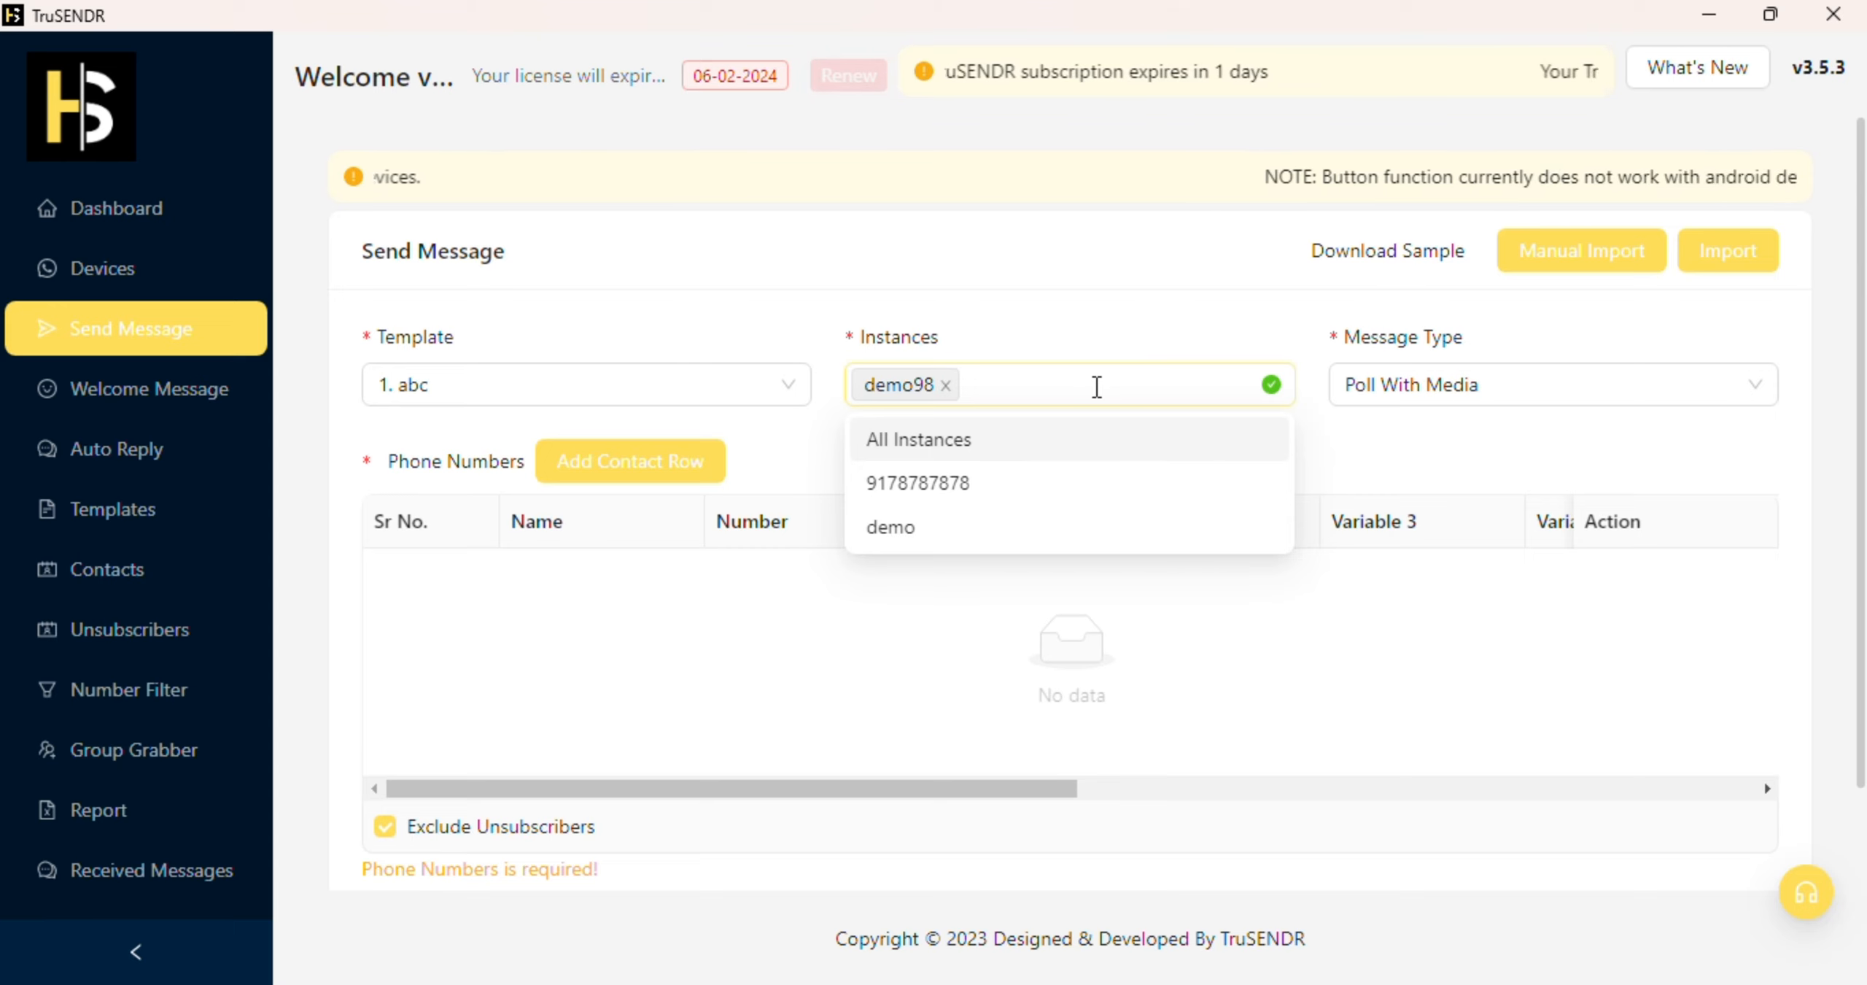
pyautogui.click(832, 84)
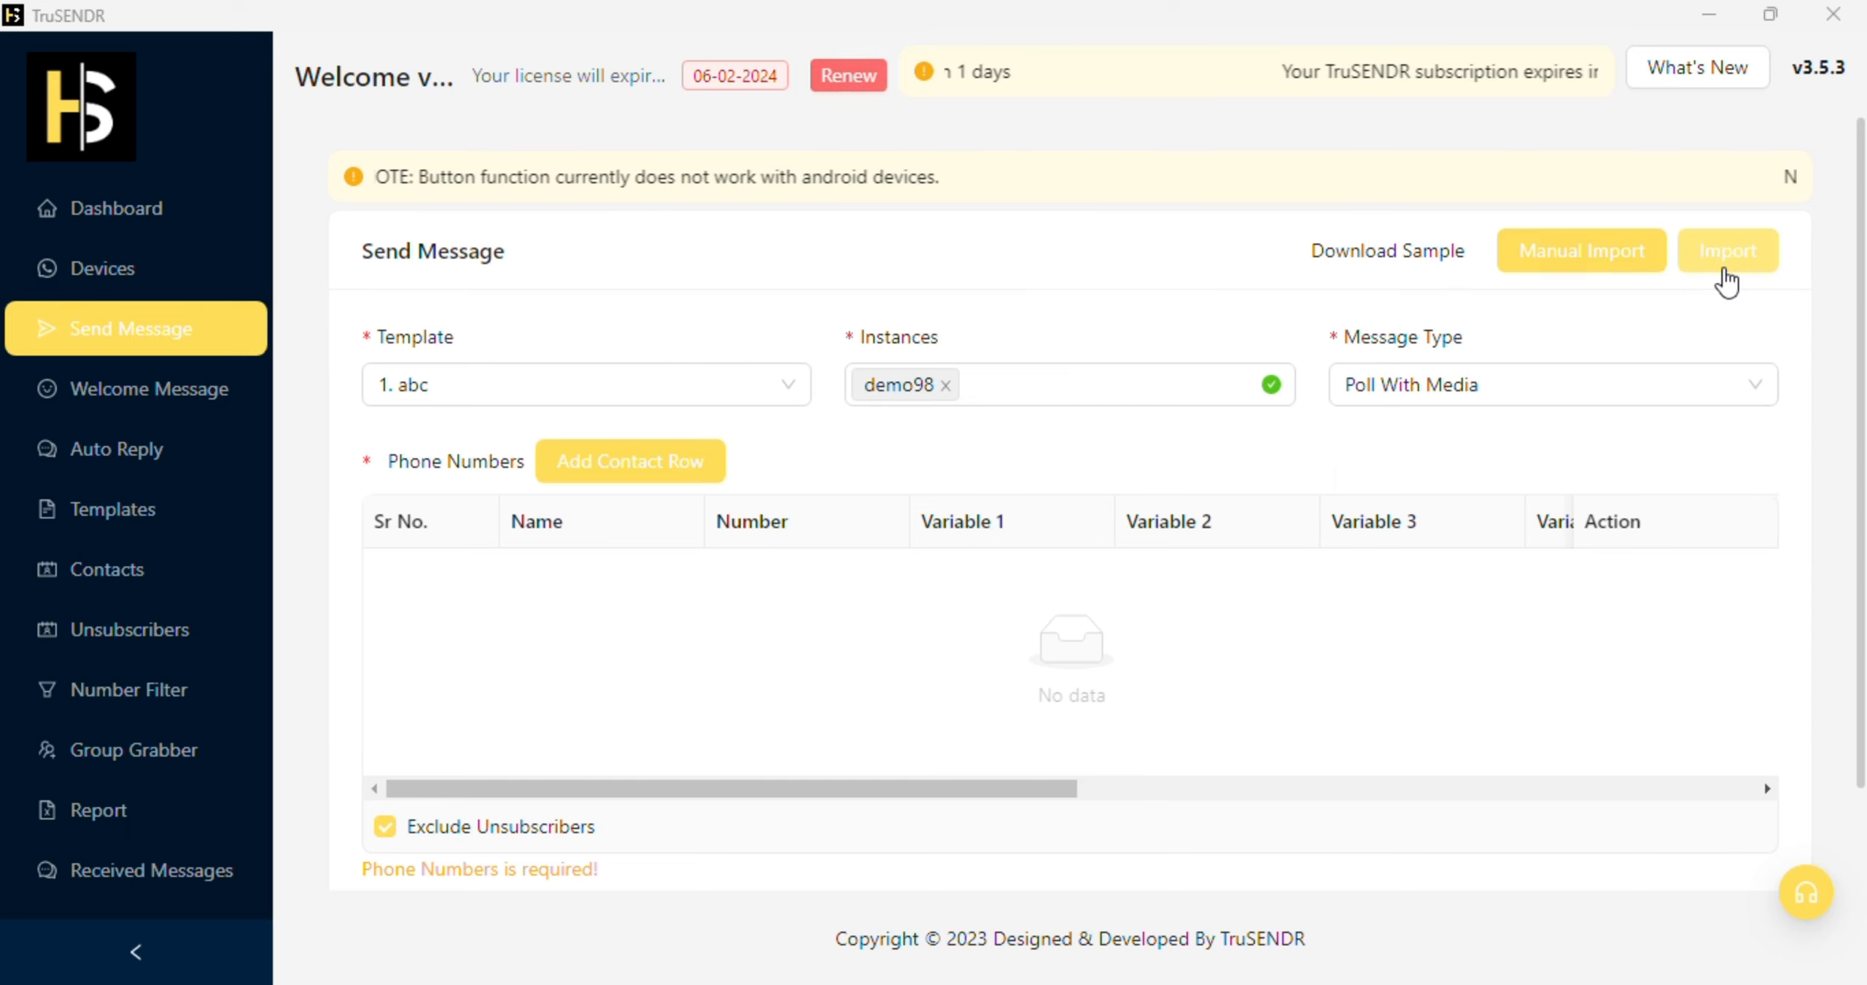
pyautogui.click(1643, 263)
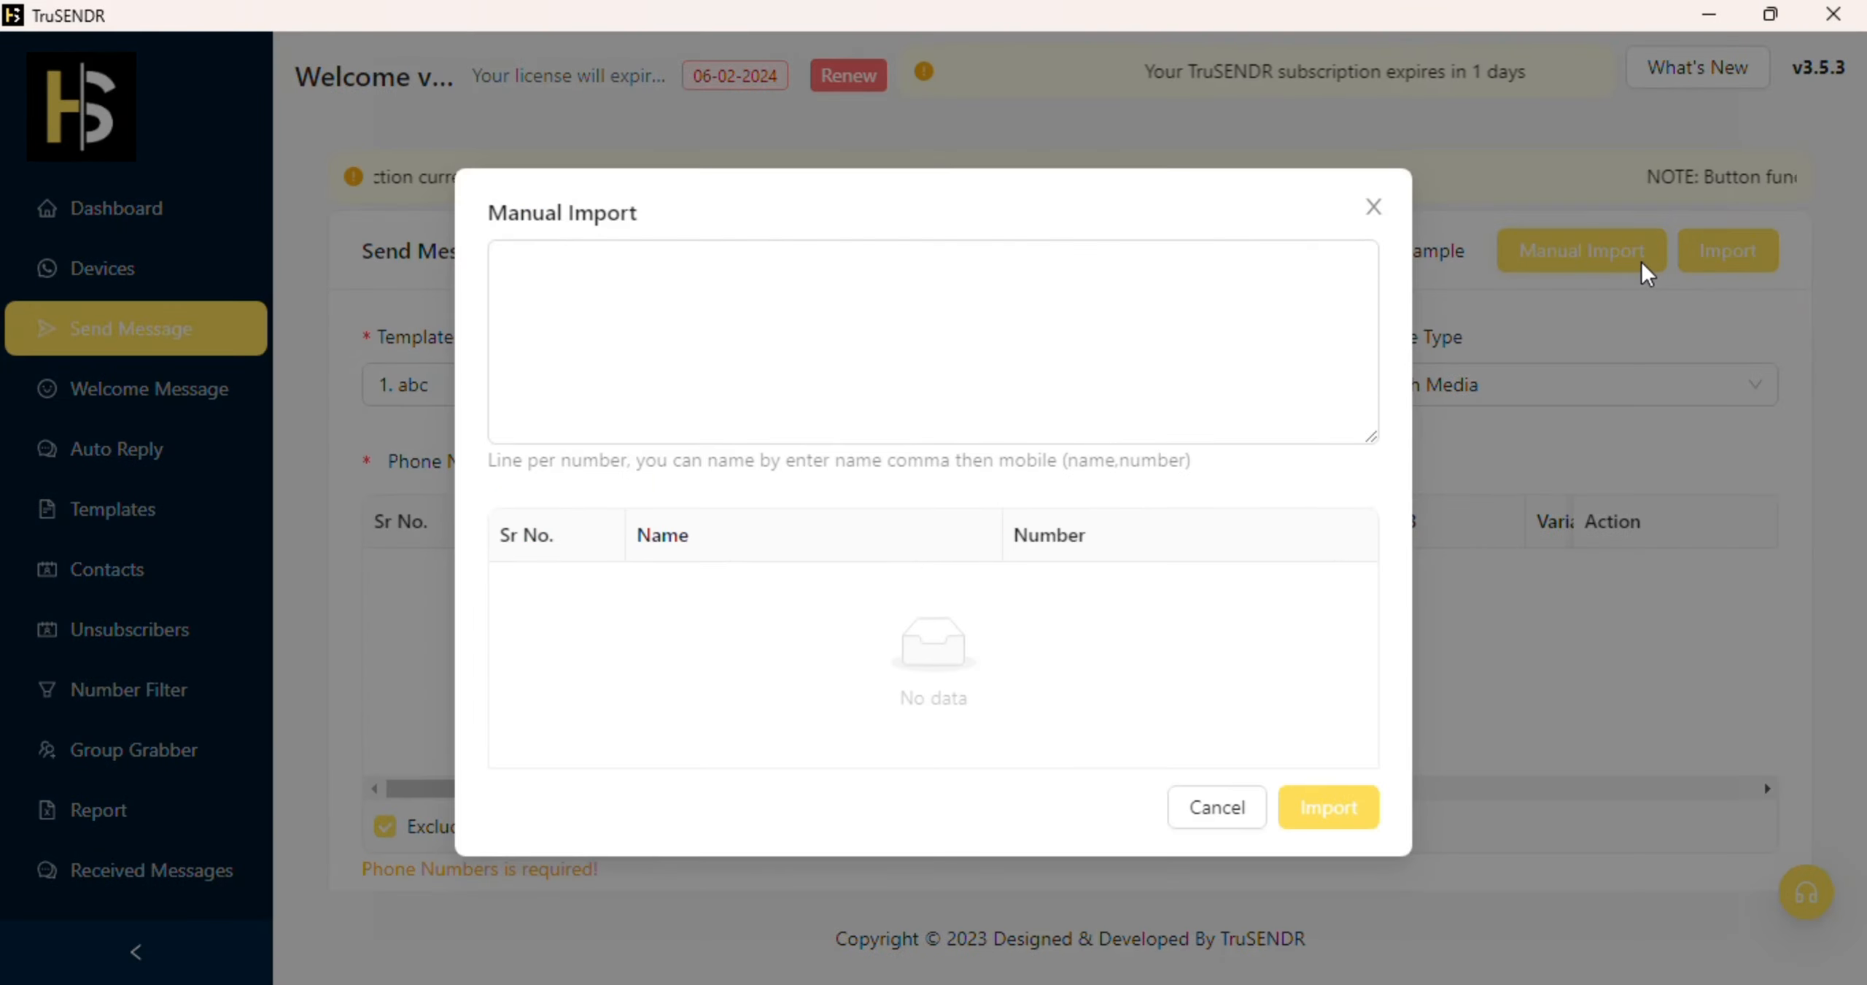
# Step: Manually import the contact's mobile number with India's +91 prefix, then start the Excel import wizard
pyautogui.click(1252, 318)
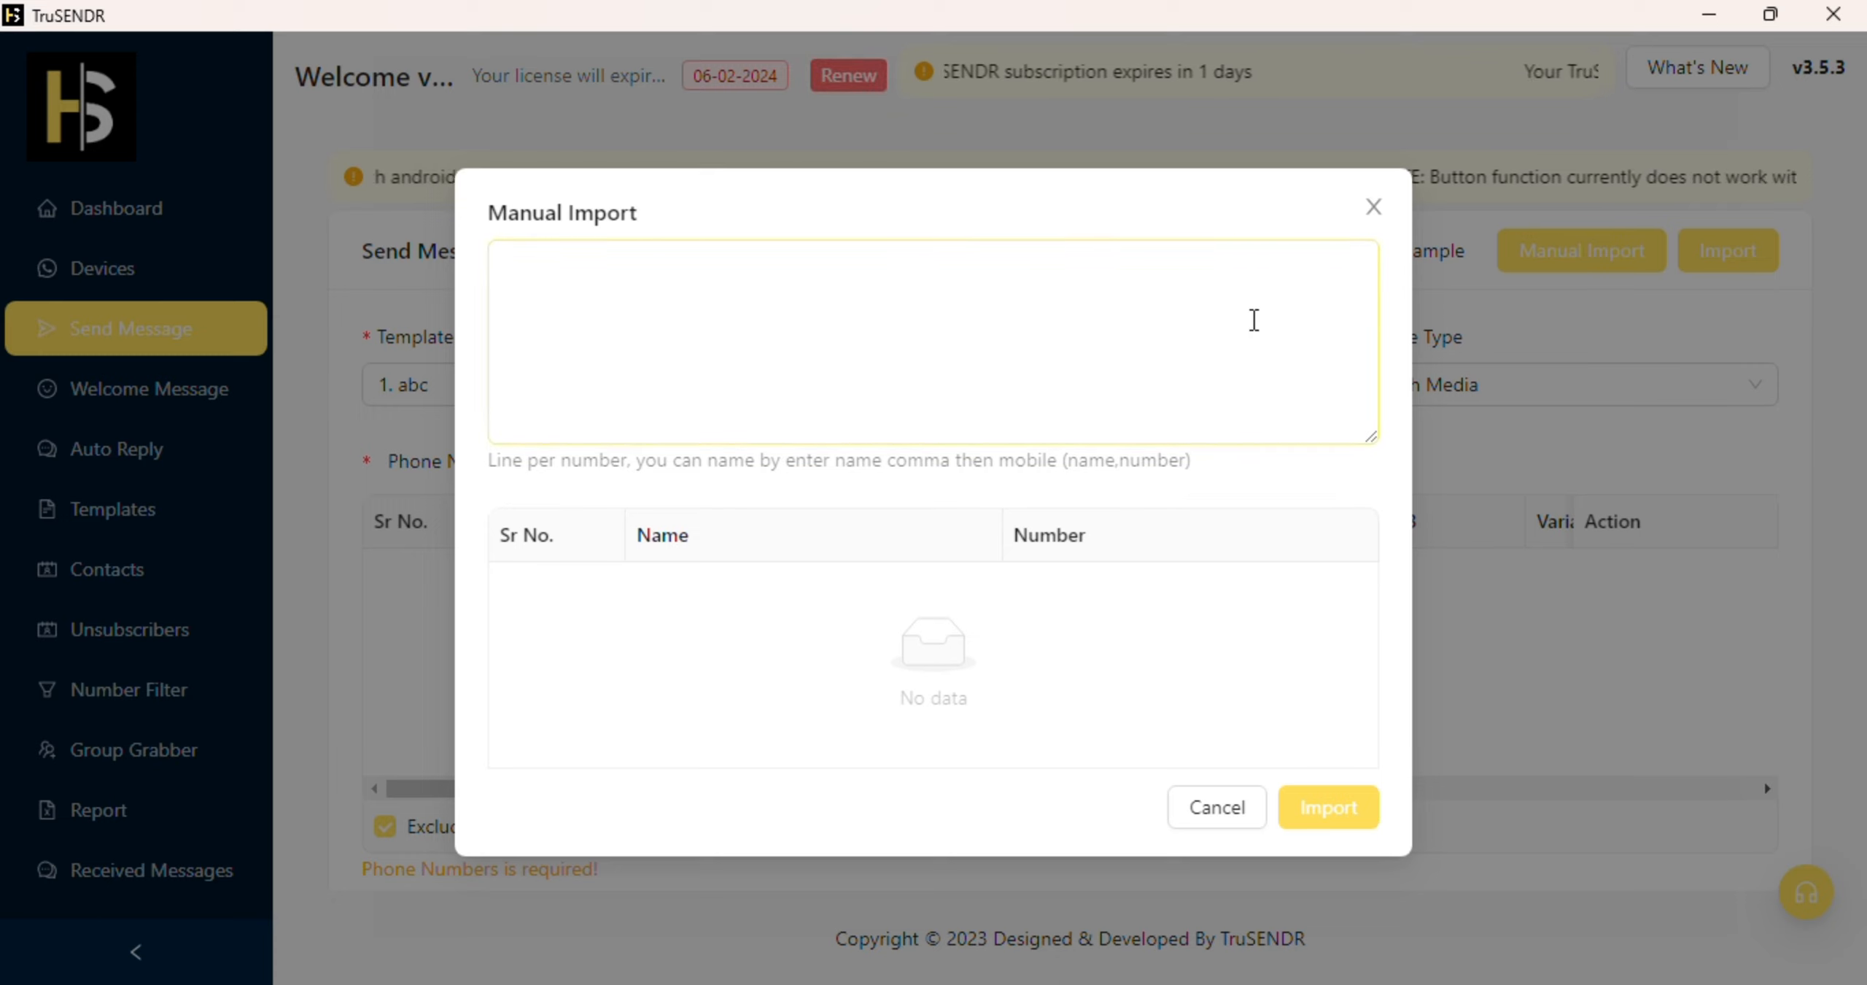
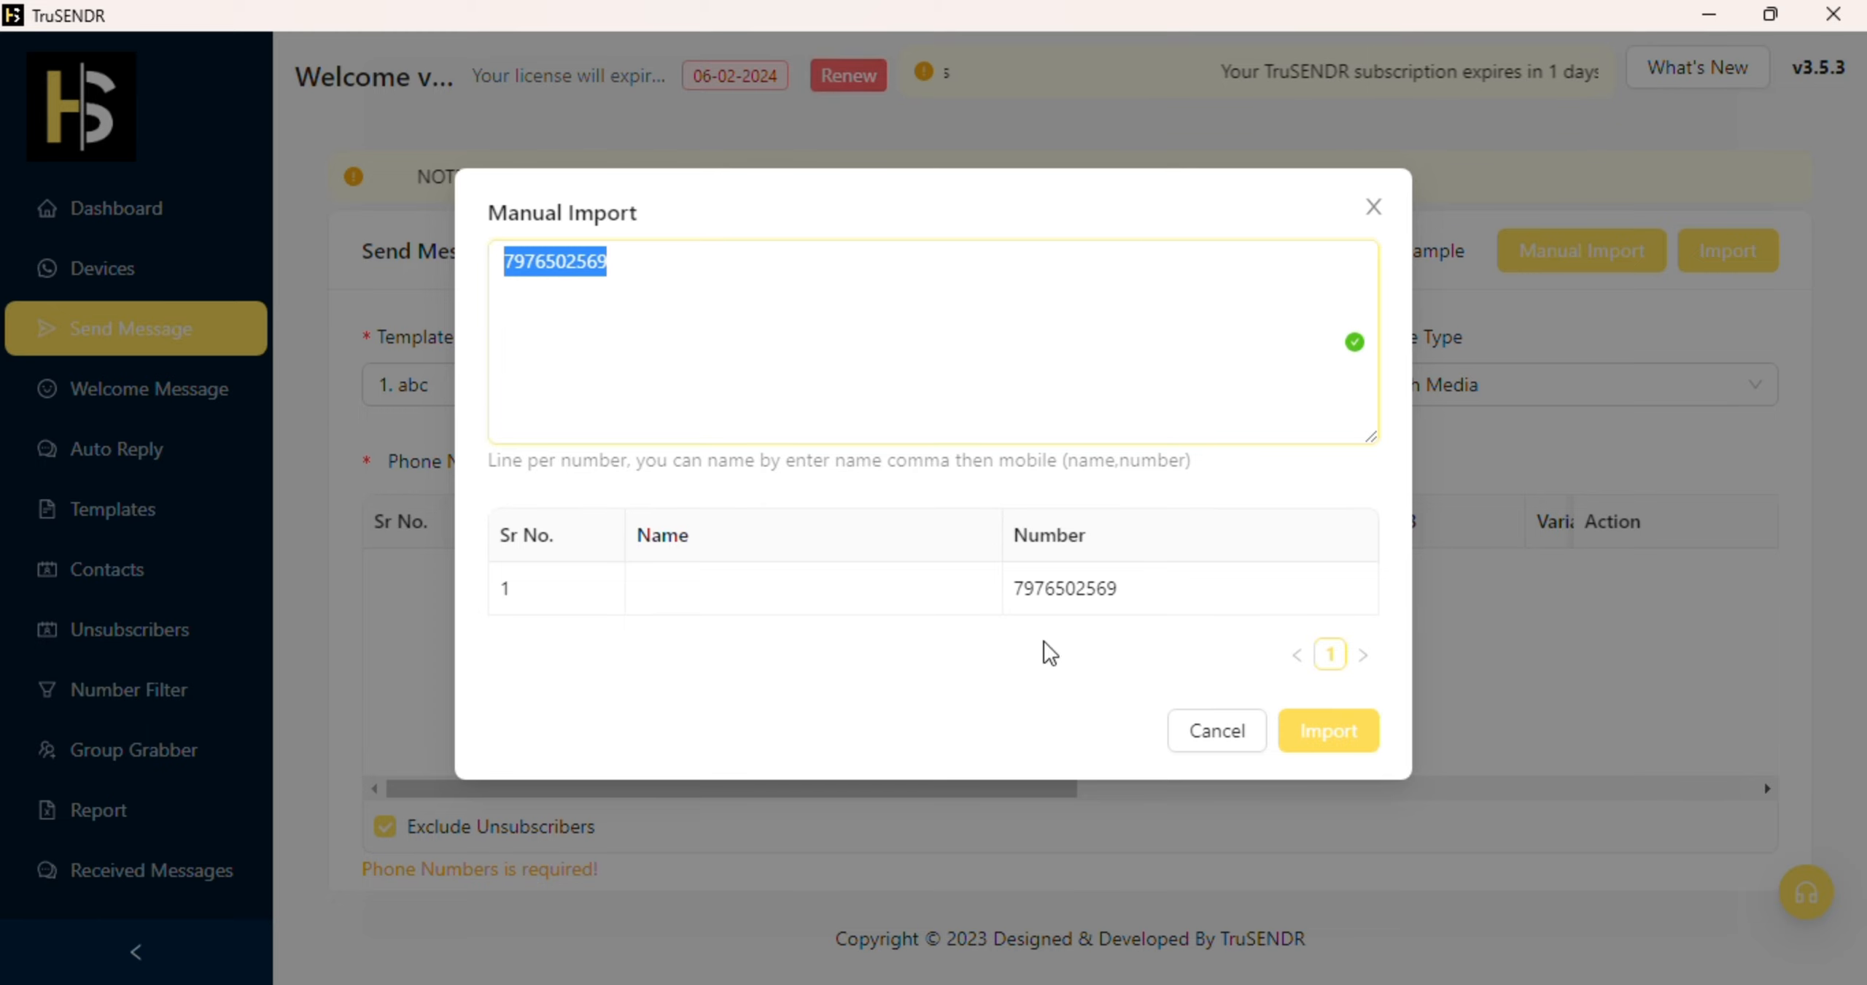
pyautogui.click(1335, 731)
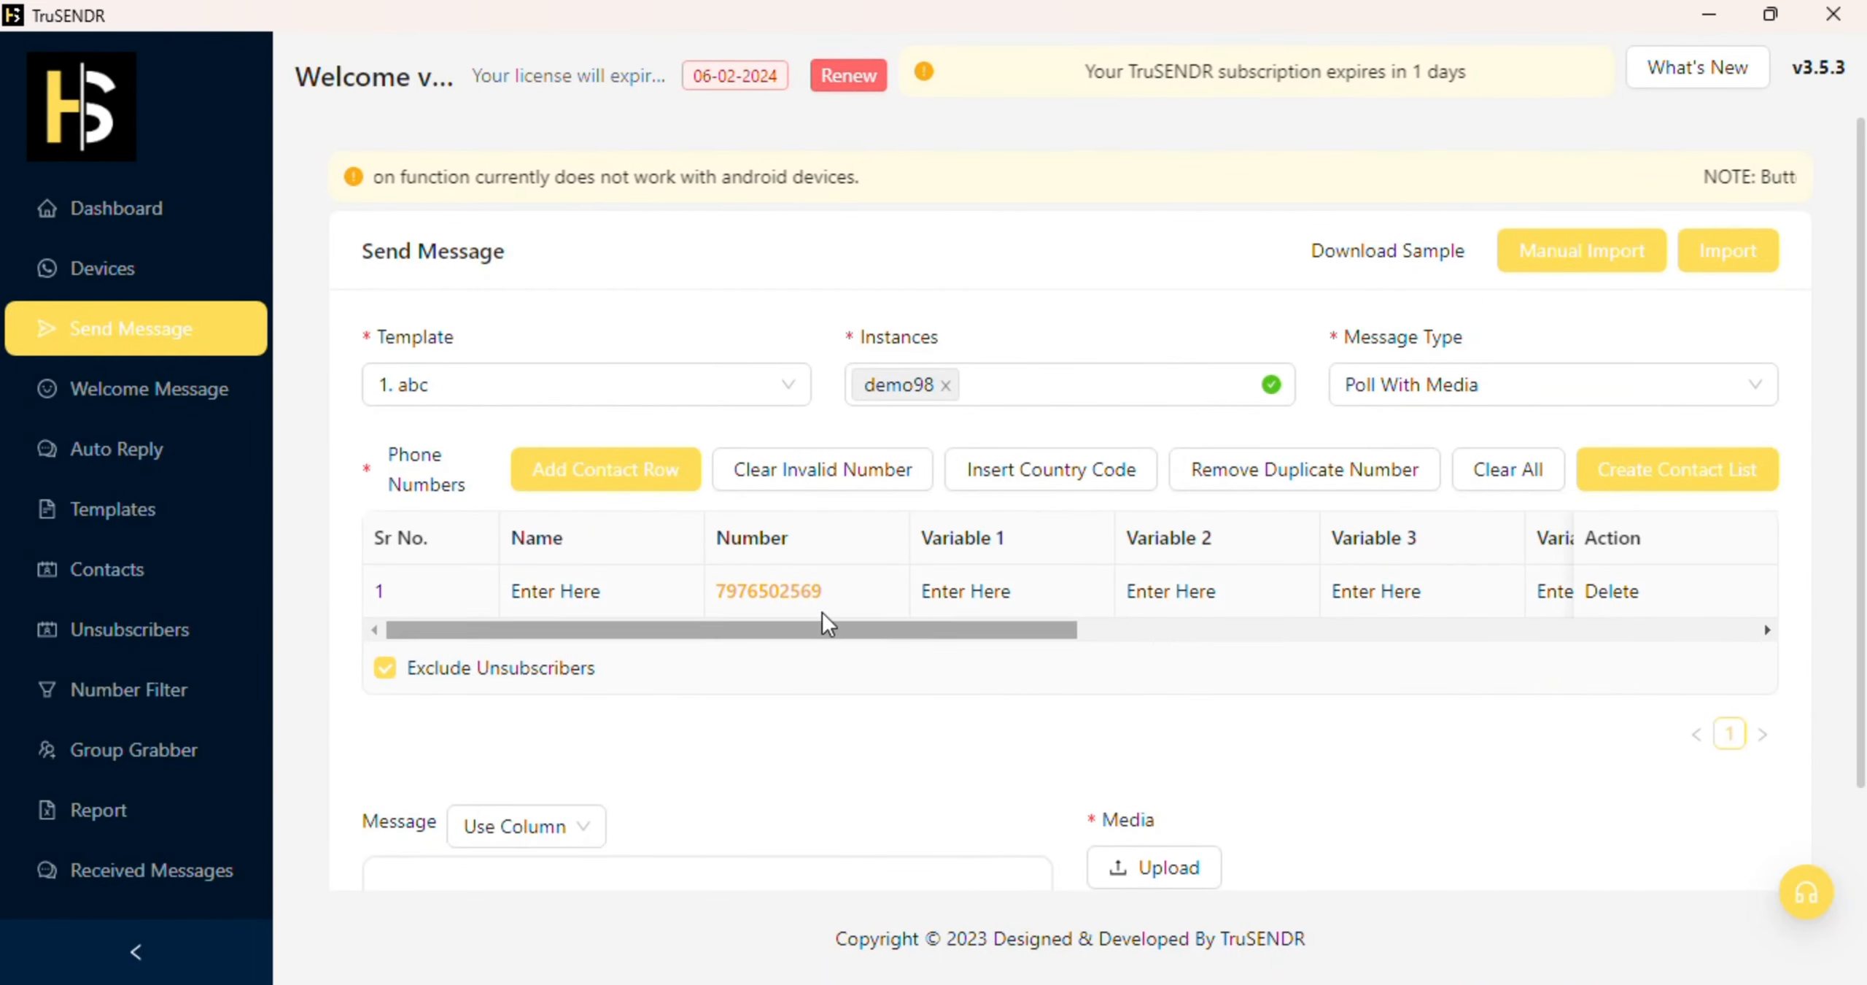
pyautogui.click(1038, 475)
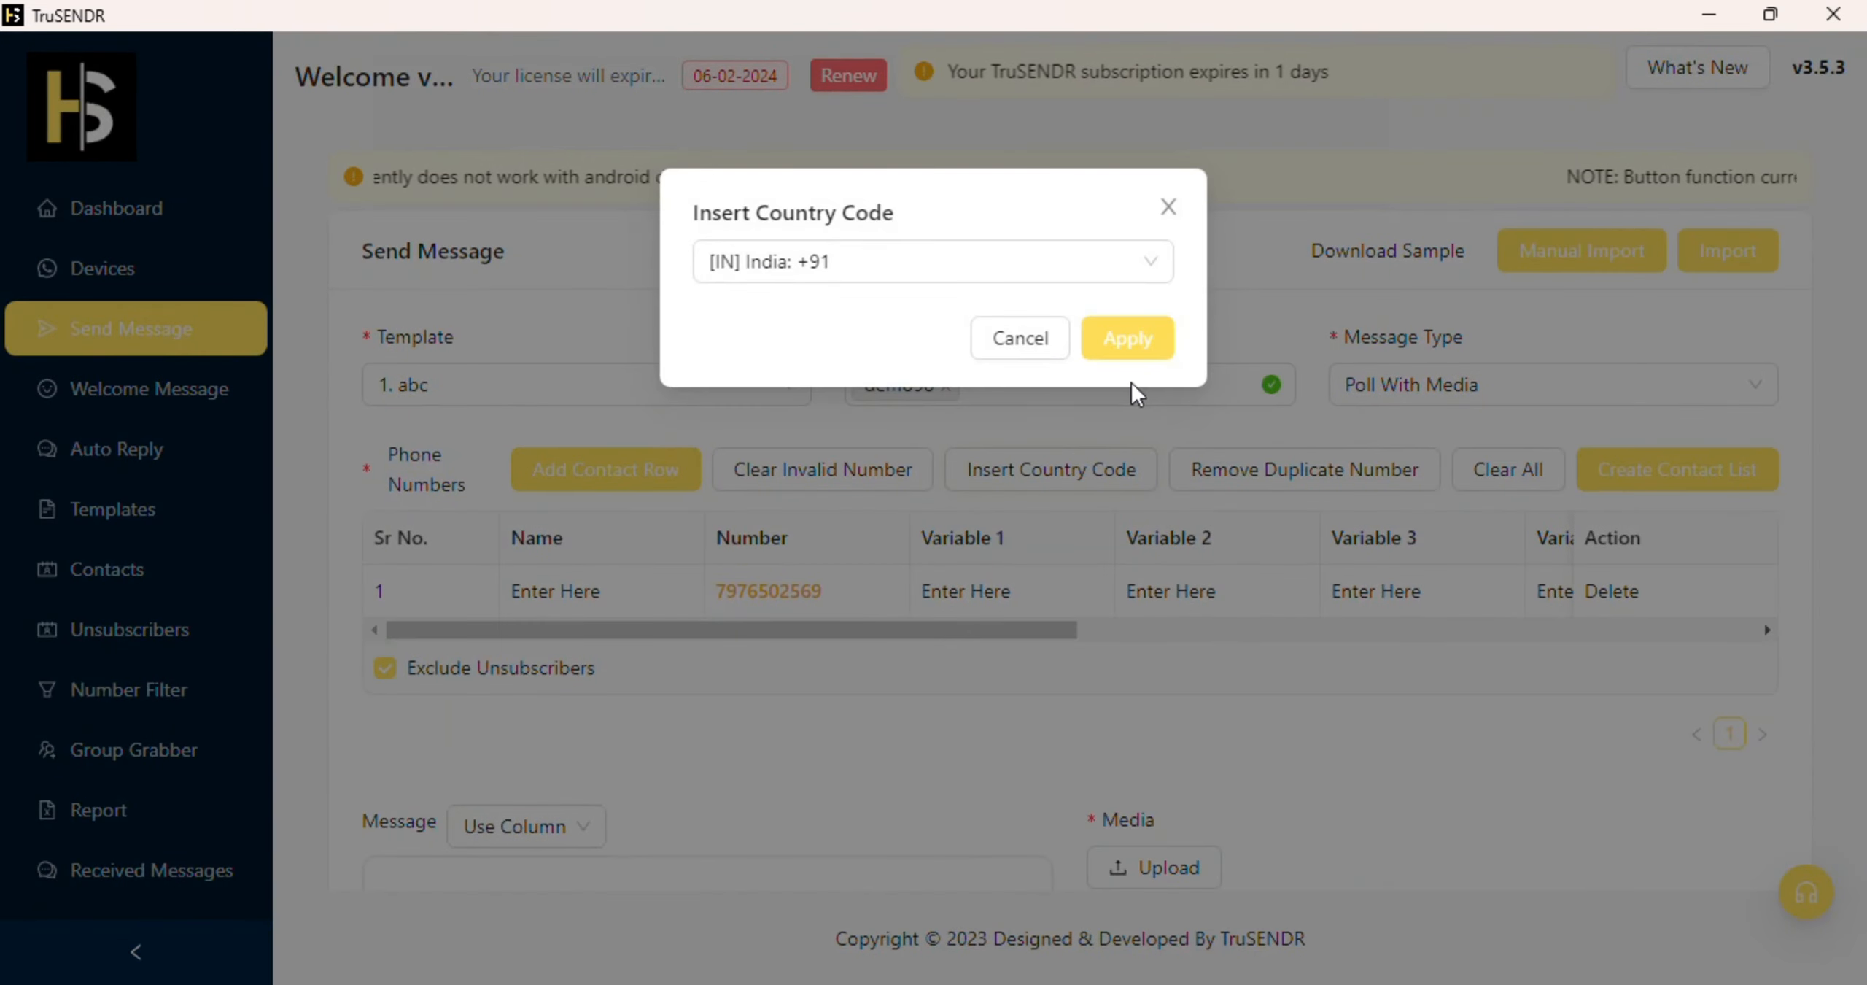
pyautogui.click(1144, 356)
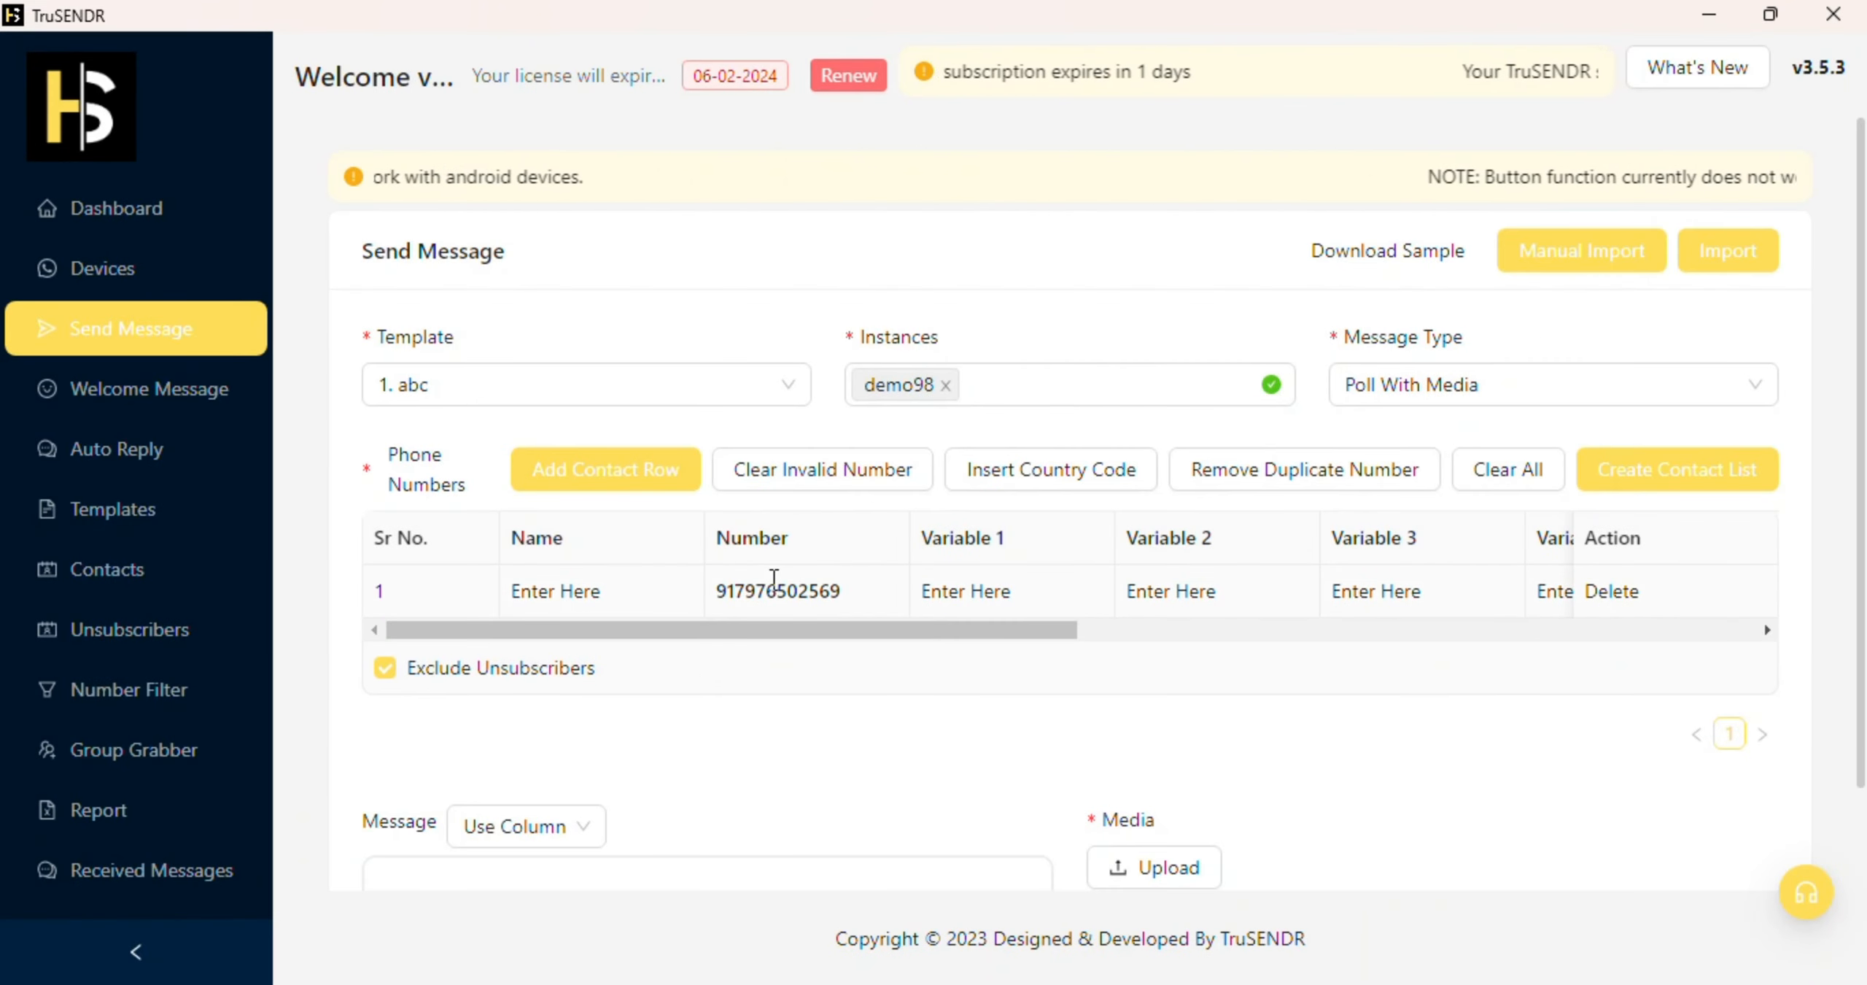
pyautogui.click(1732, 248)
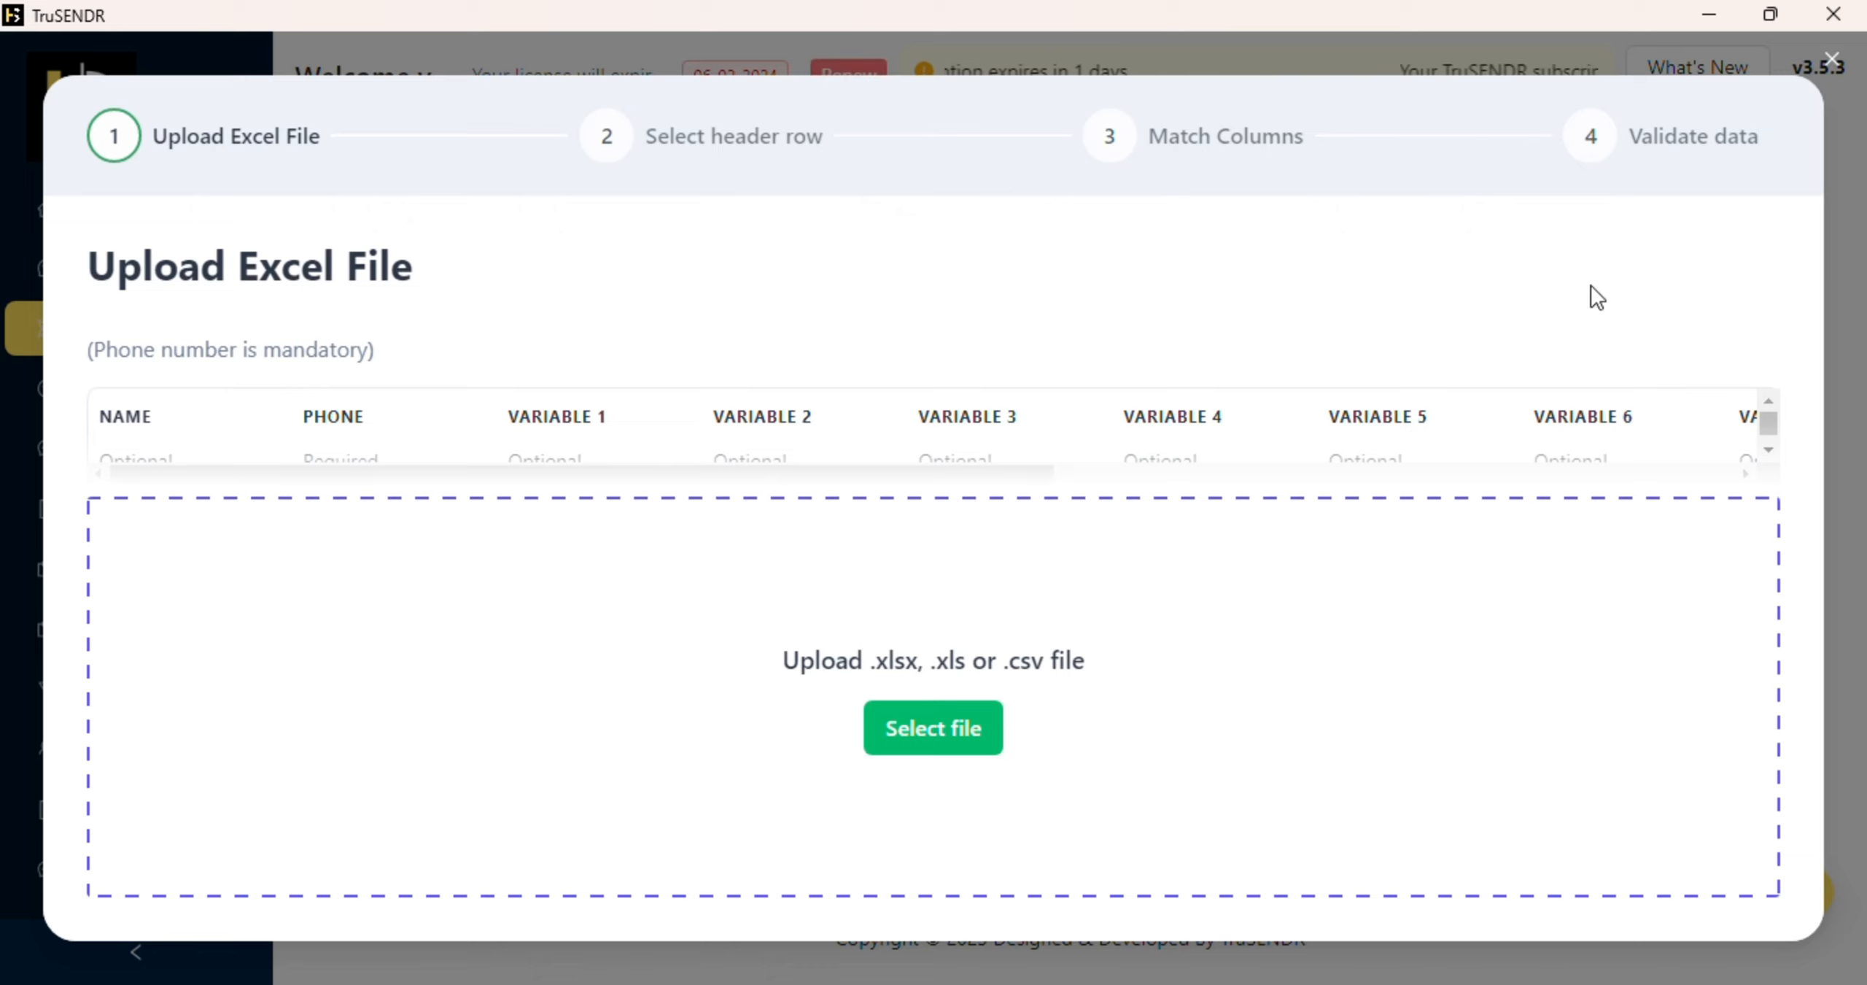
# Step: Exit the Excel import wizard without importing and name the row 1 contact qwe
pyautogui.click(1832, 58)
pyautogui.click(1150, 608)
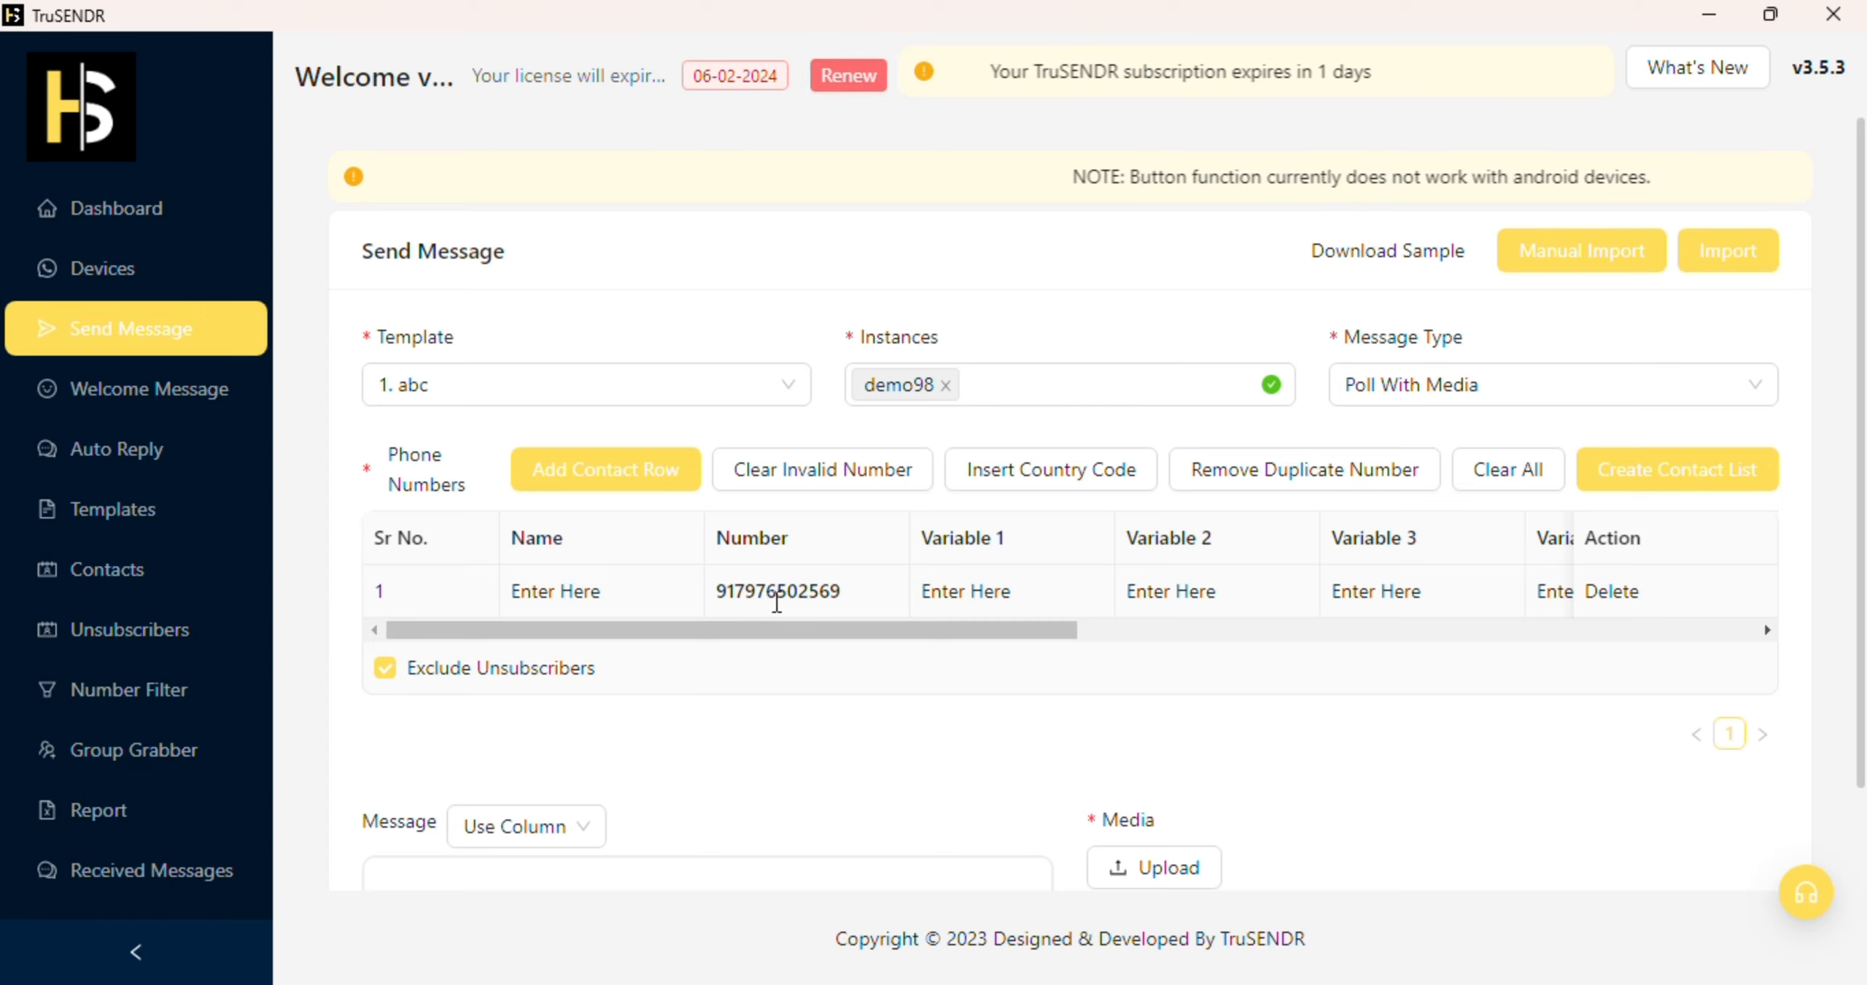
pyautogui.click(648, 597)
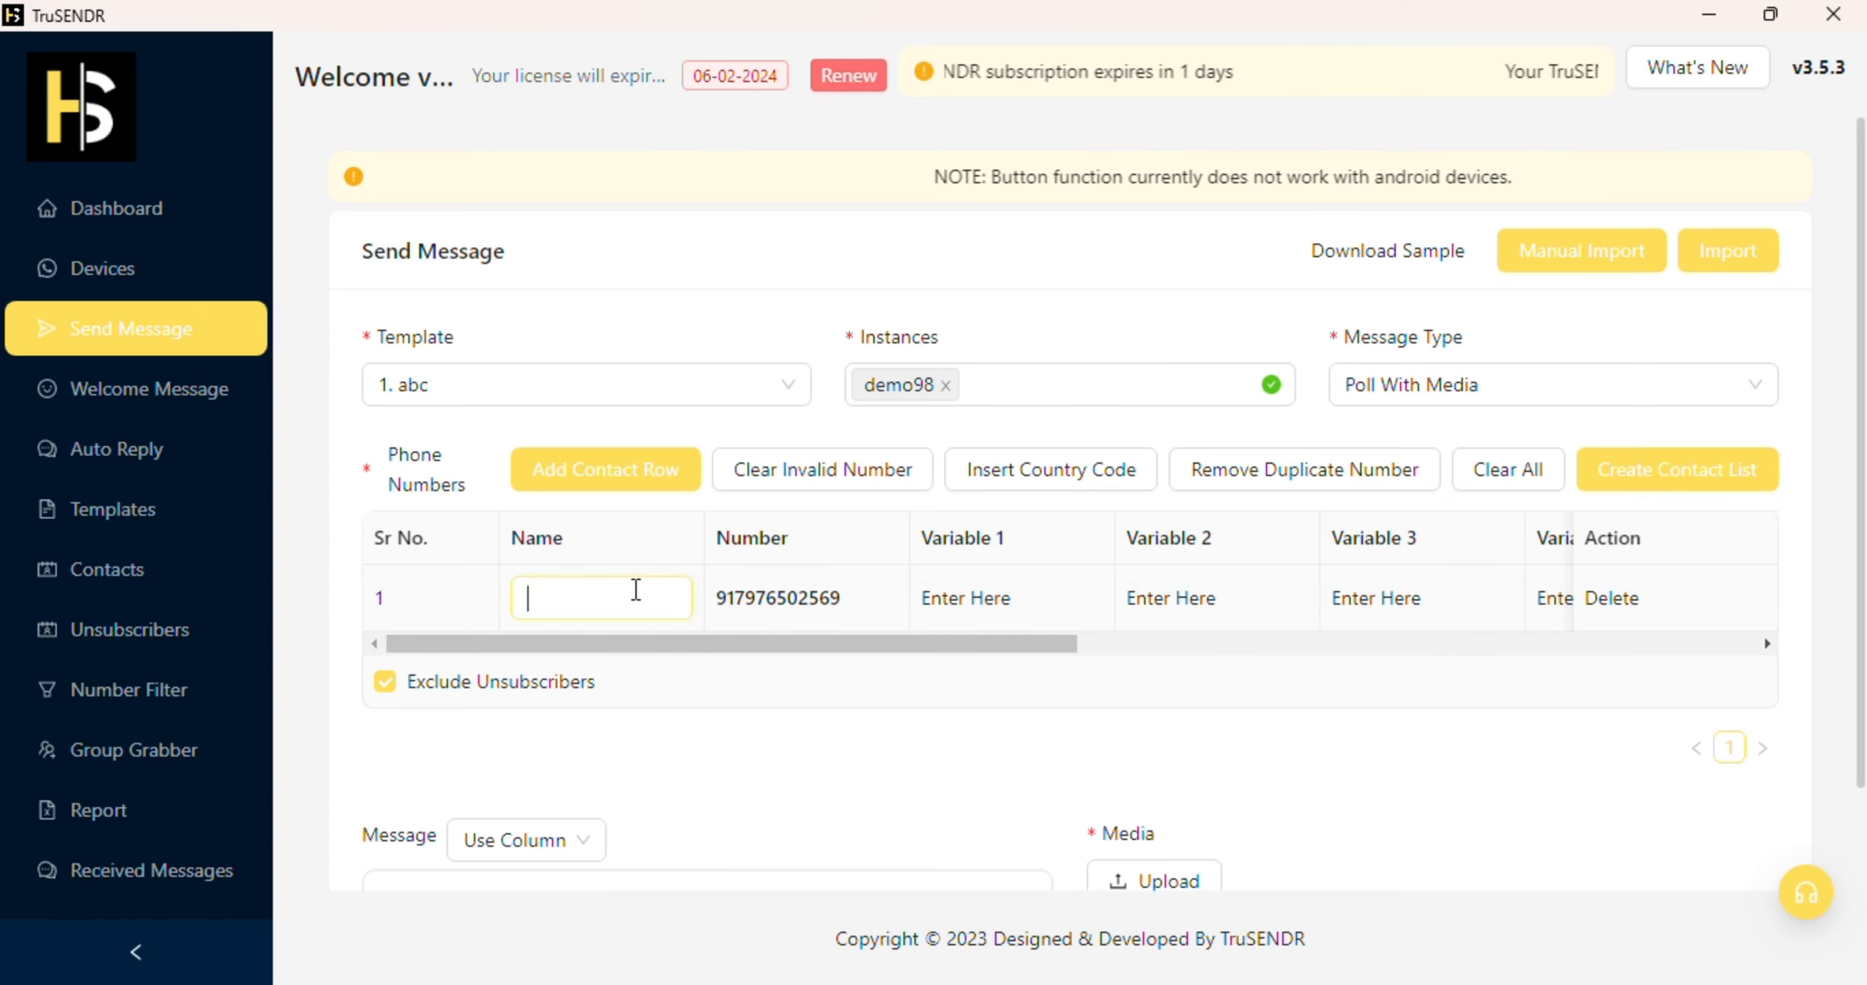
pyautogui.write('qwe')
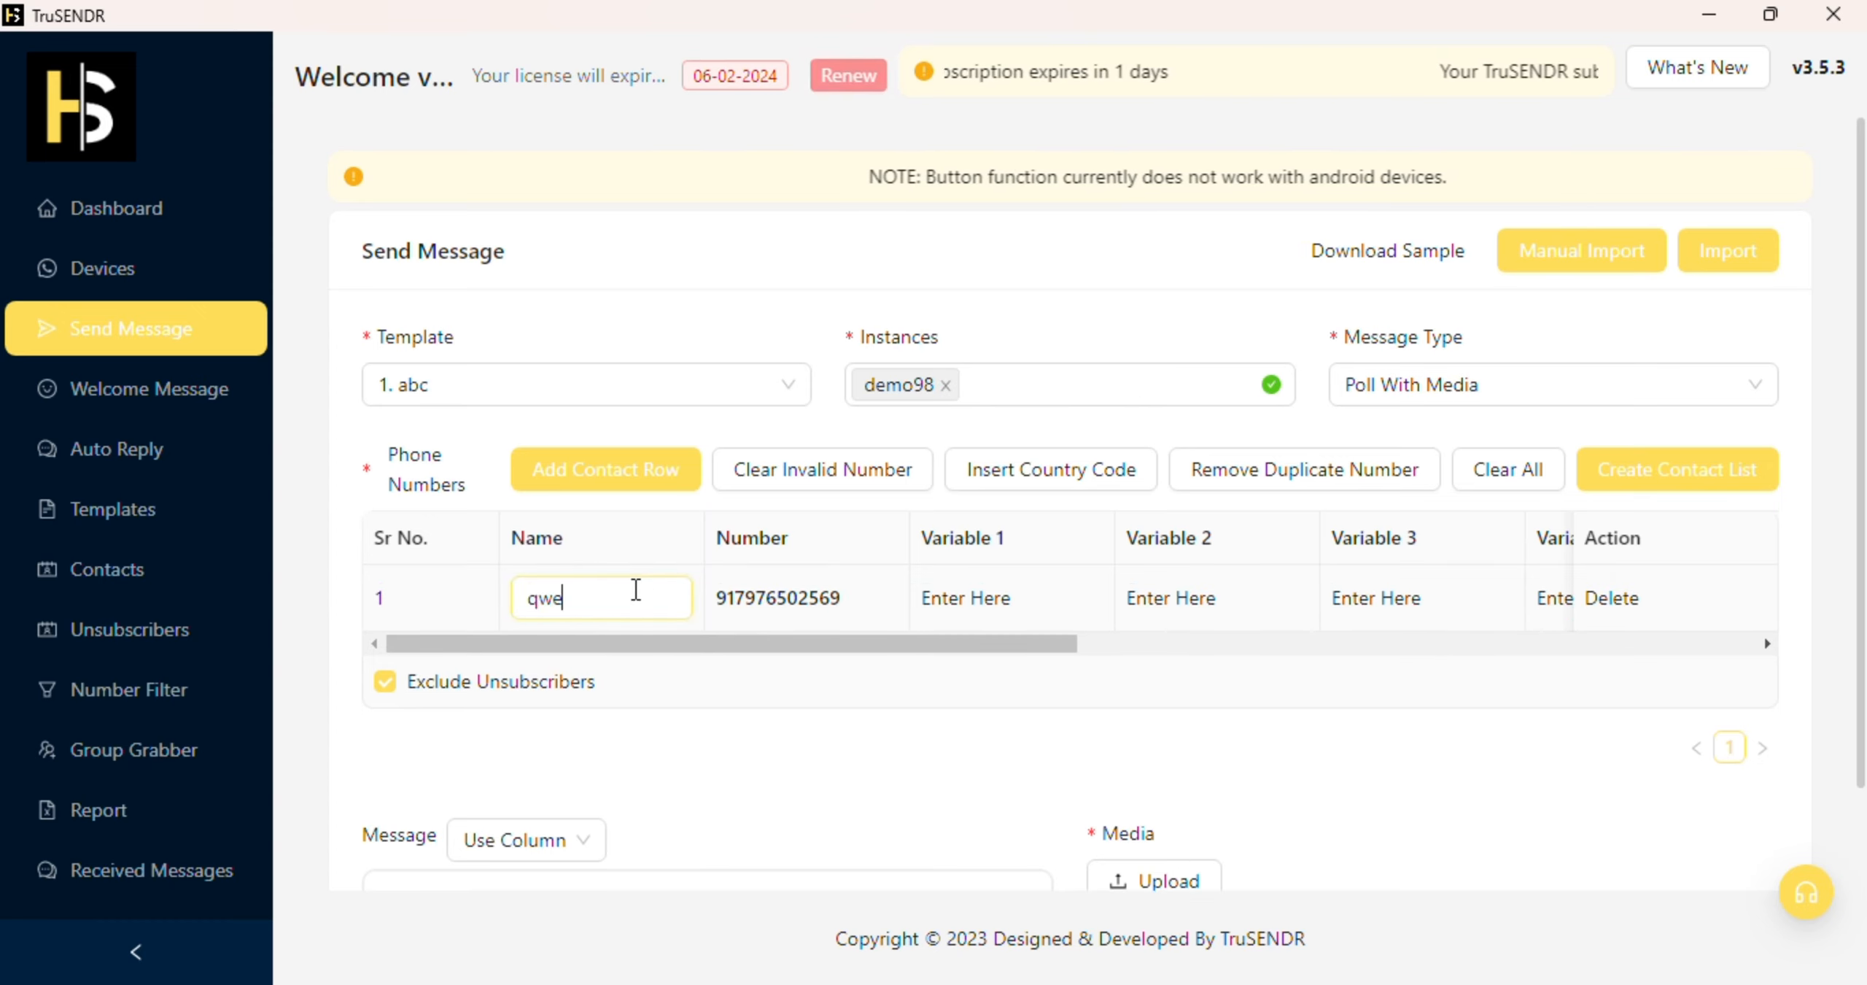
pyautogui.click(869, 743)
# Step: Place the cursor in the message text and show the available column placeholders
pyautogui.scroll(-3, 1189, 759)
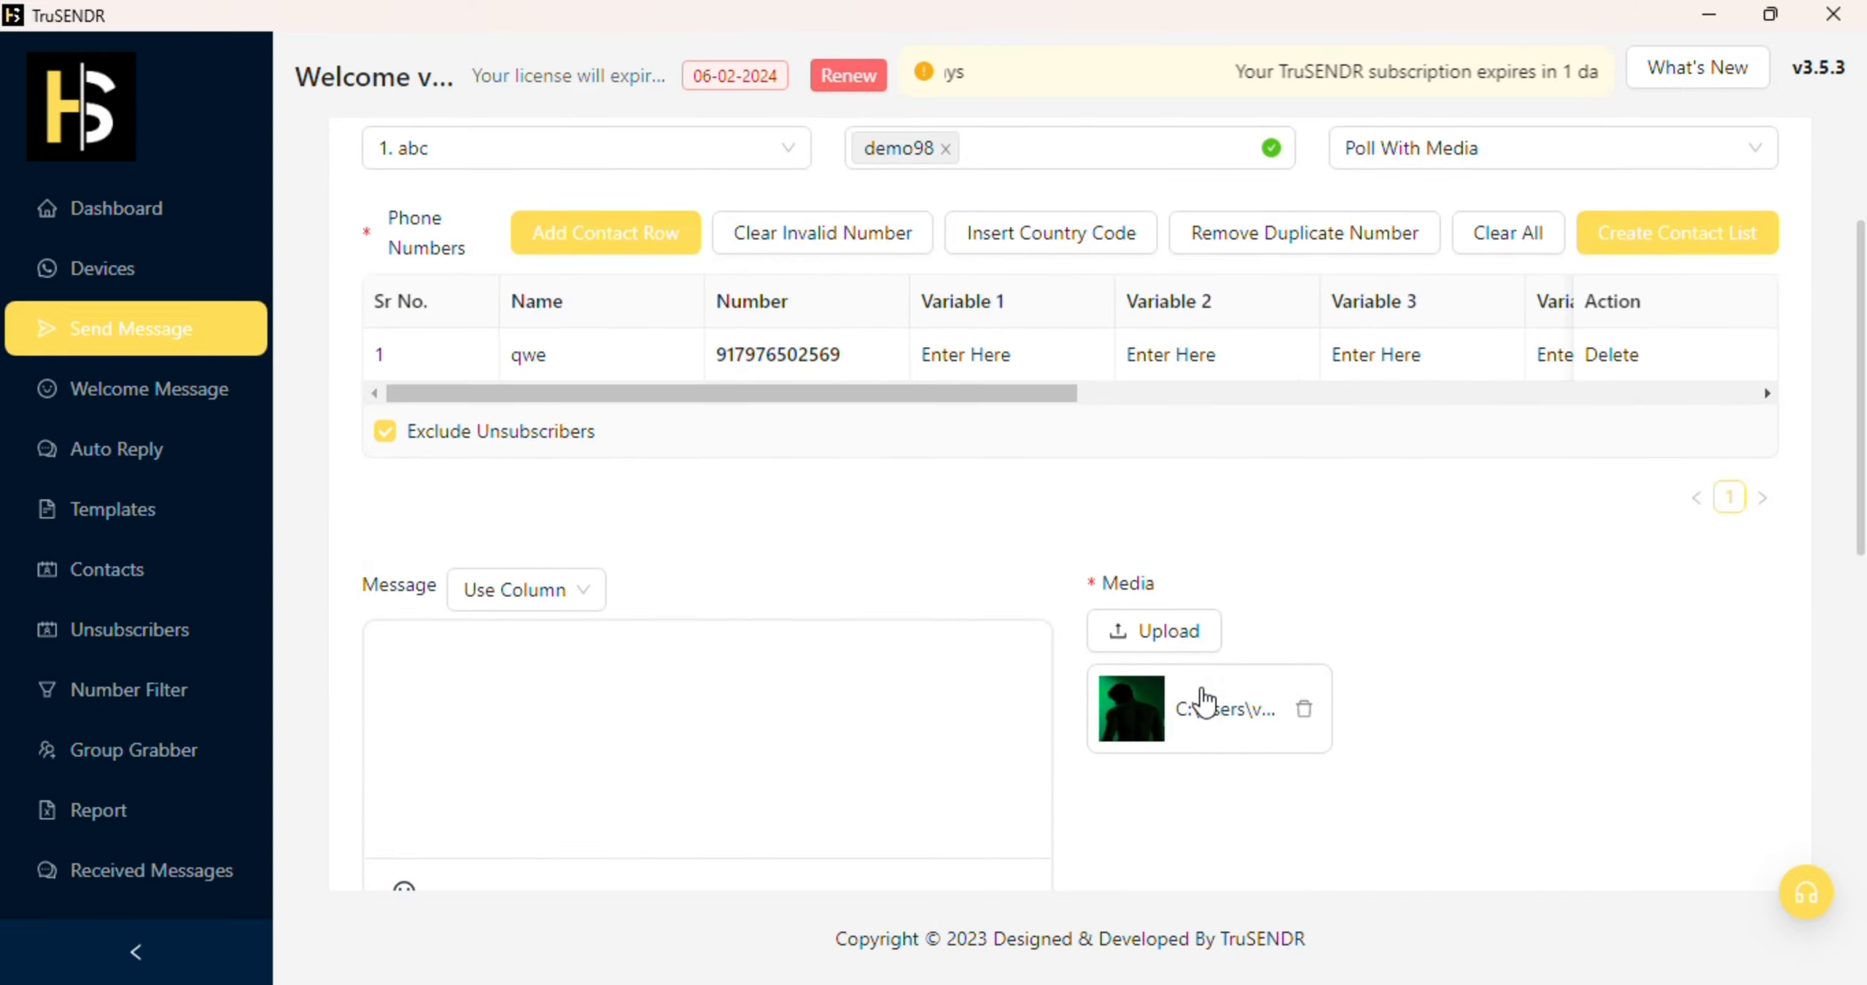
pyautogui.scroll(-3, 1211, 693)
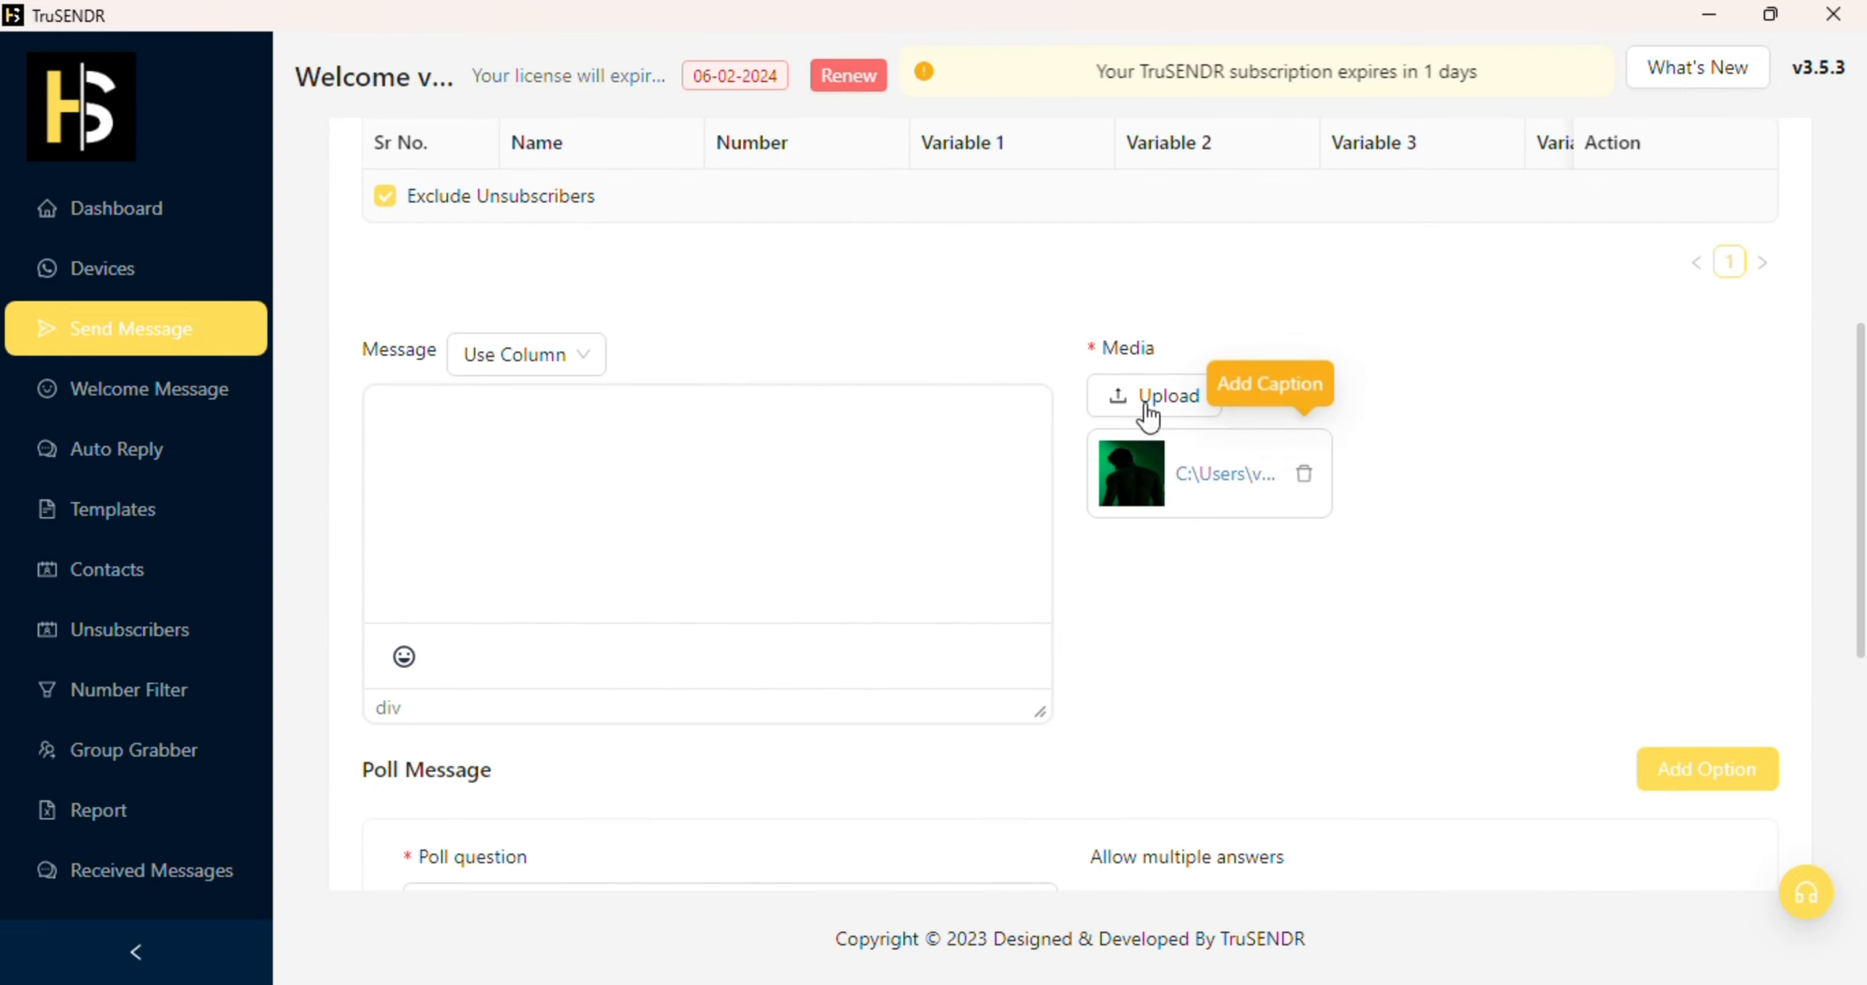
pyautogui.click(578, 411)
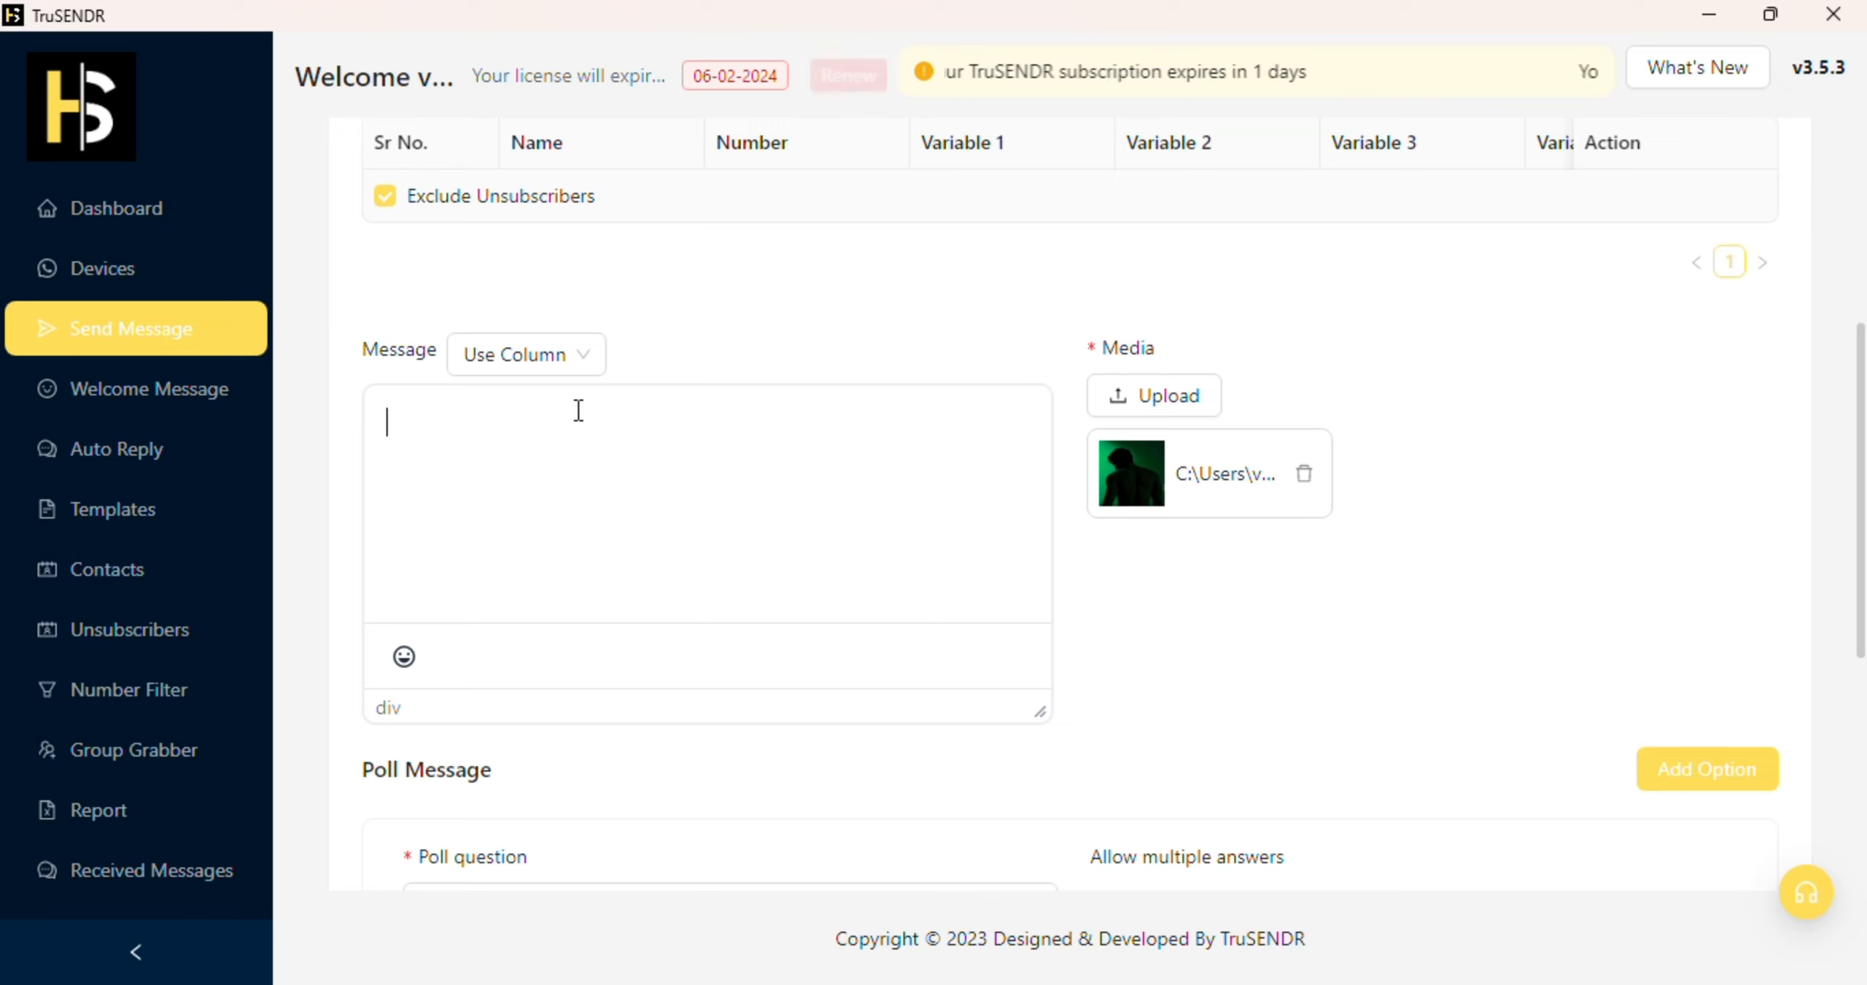
pyautogui.doubleClick(379, 351)
pyautogui.click(482, 361)
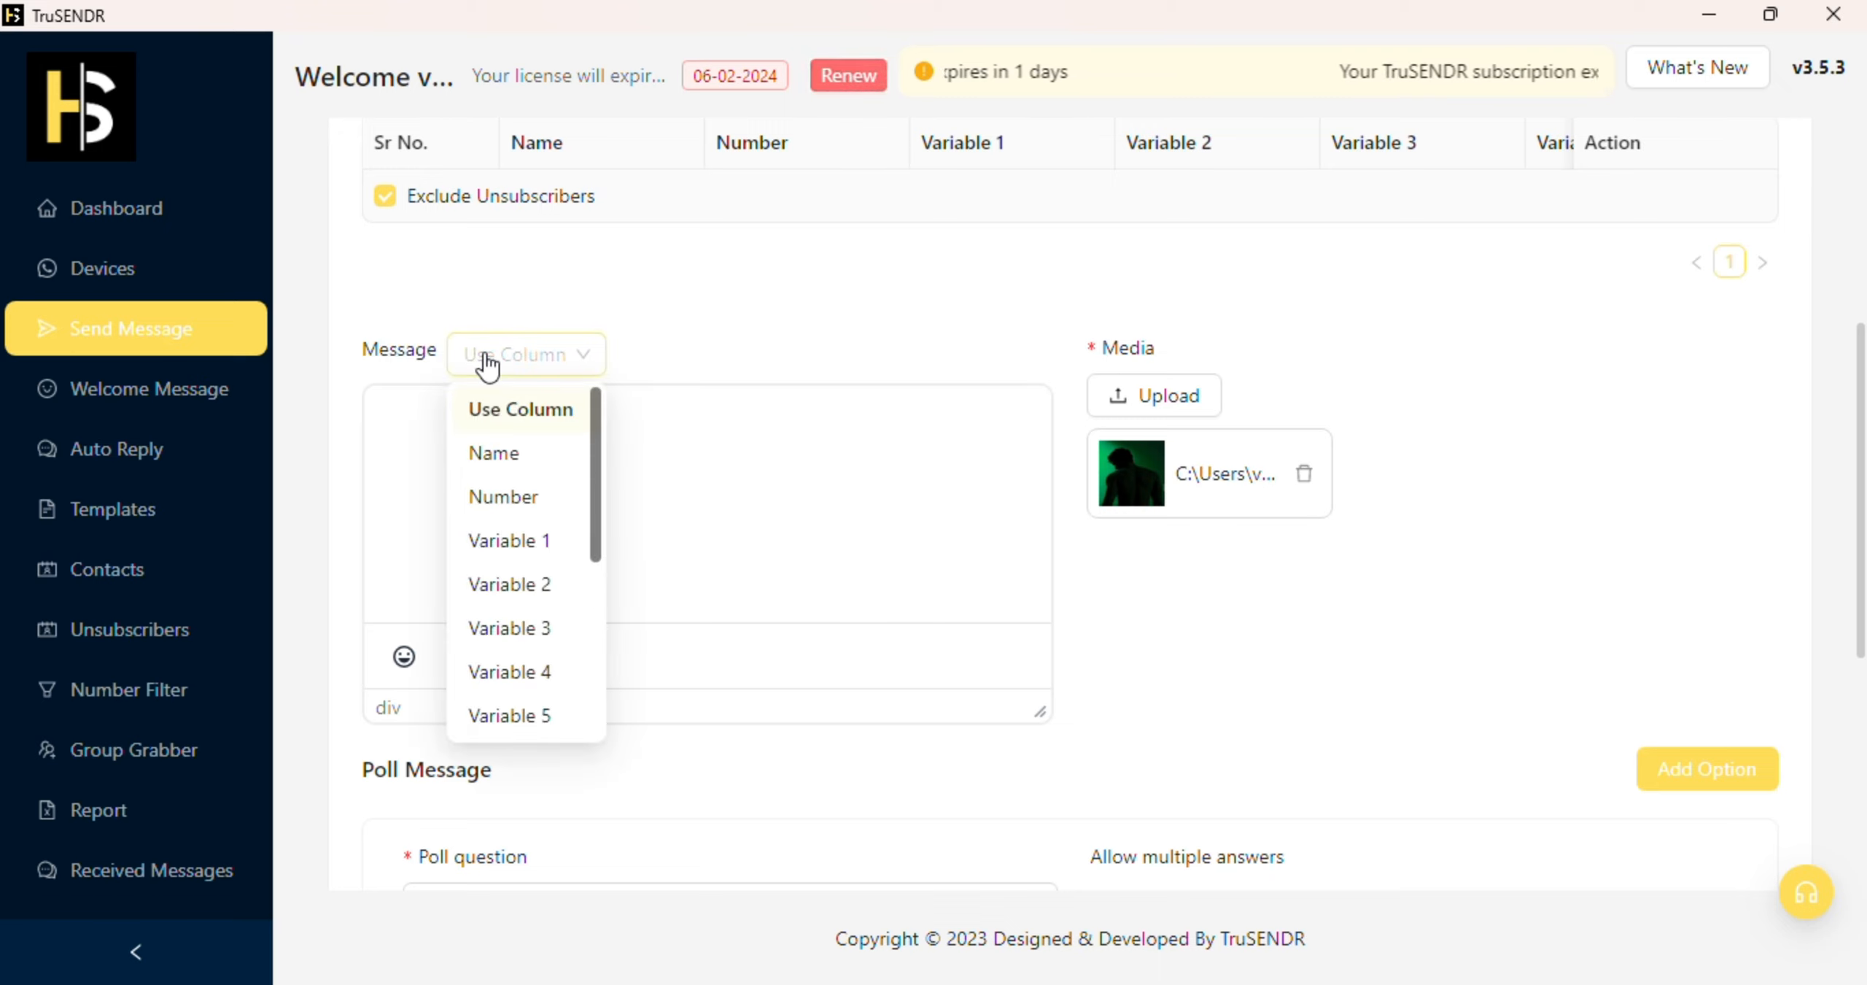
# Step: Insert %name% into the message body and set the image caption to 'hii %name%'
pyautogui.click(512, 454)
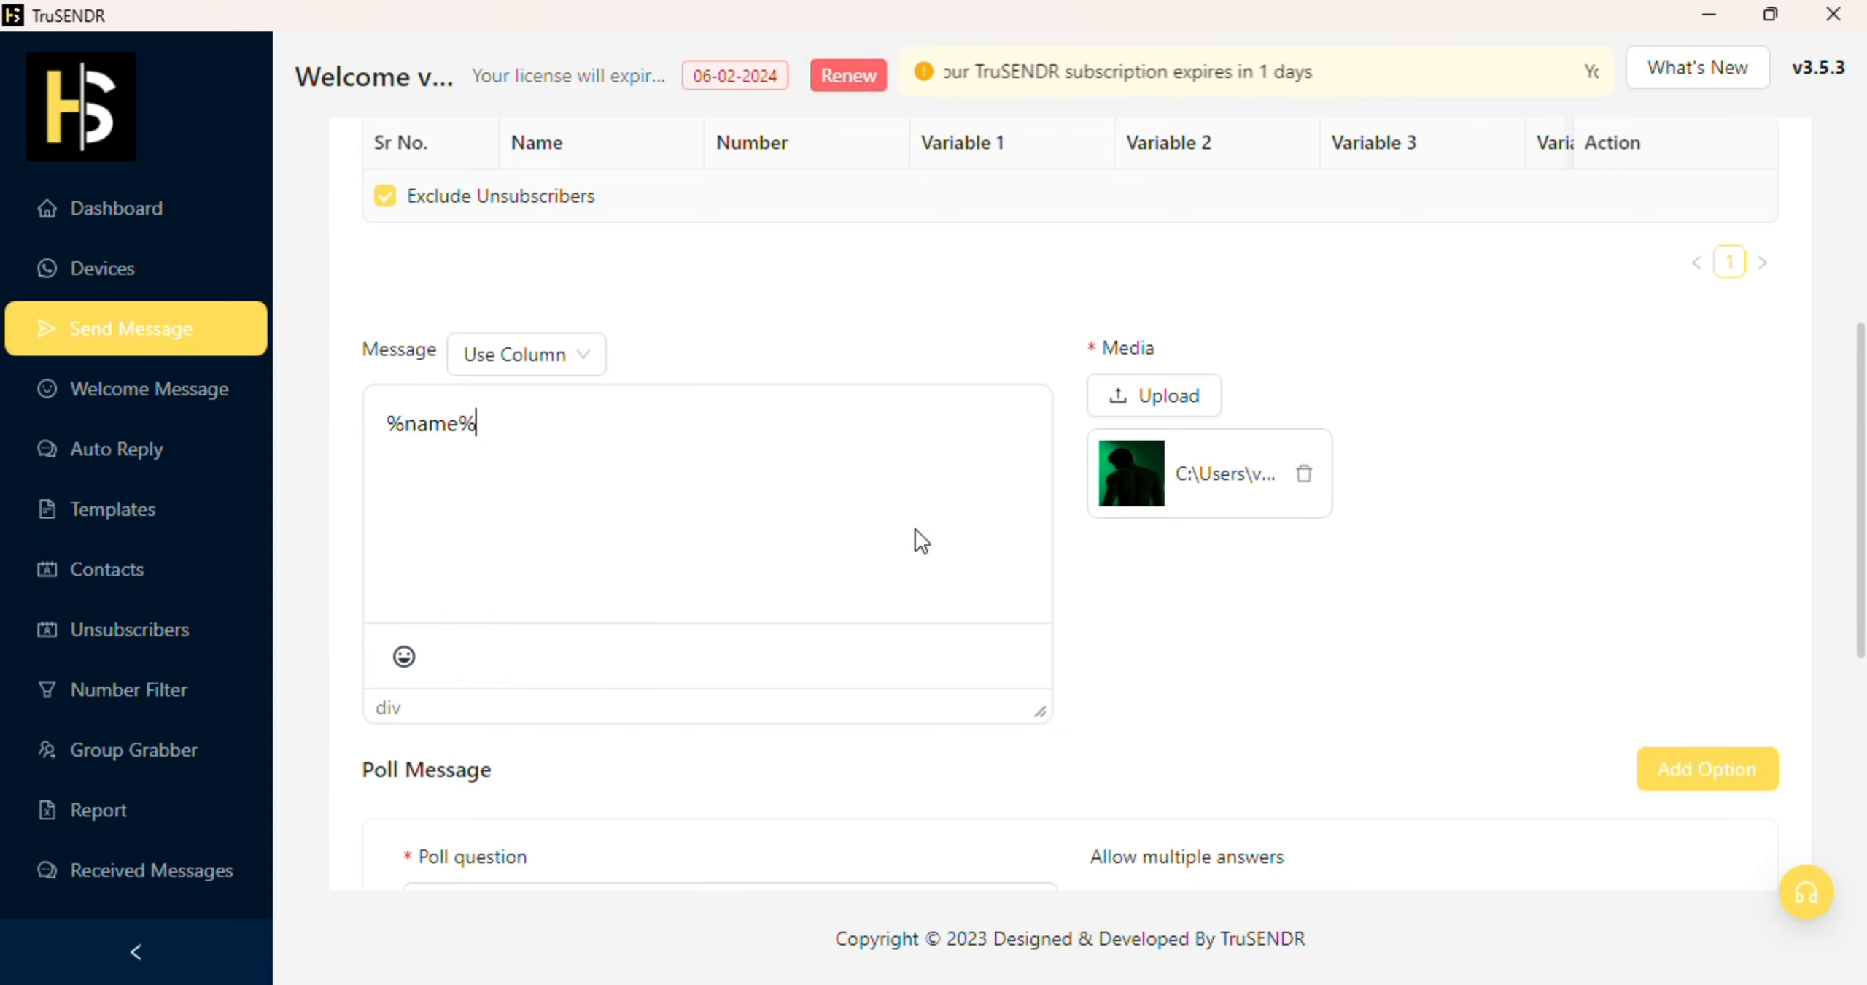
pyautogui.click(1262, 445)
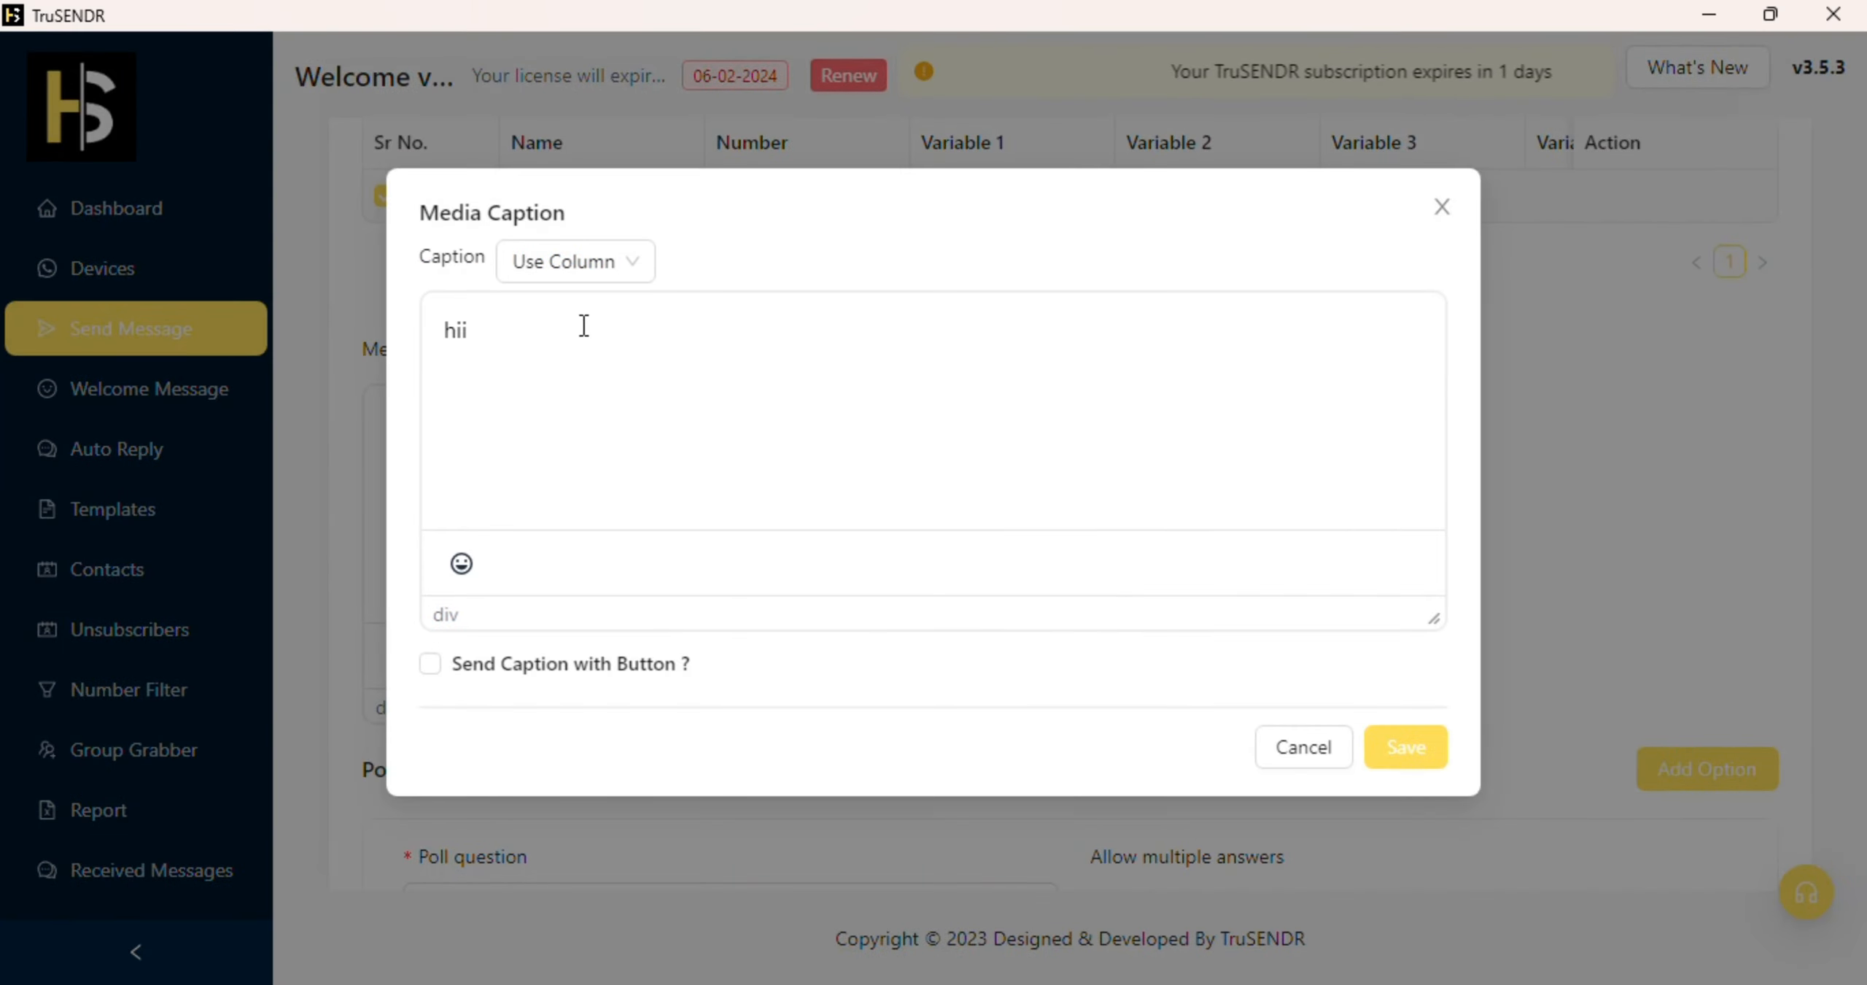
pyautogui.click(611, 261)
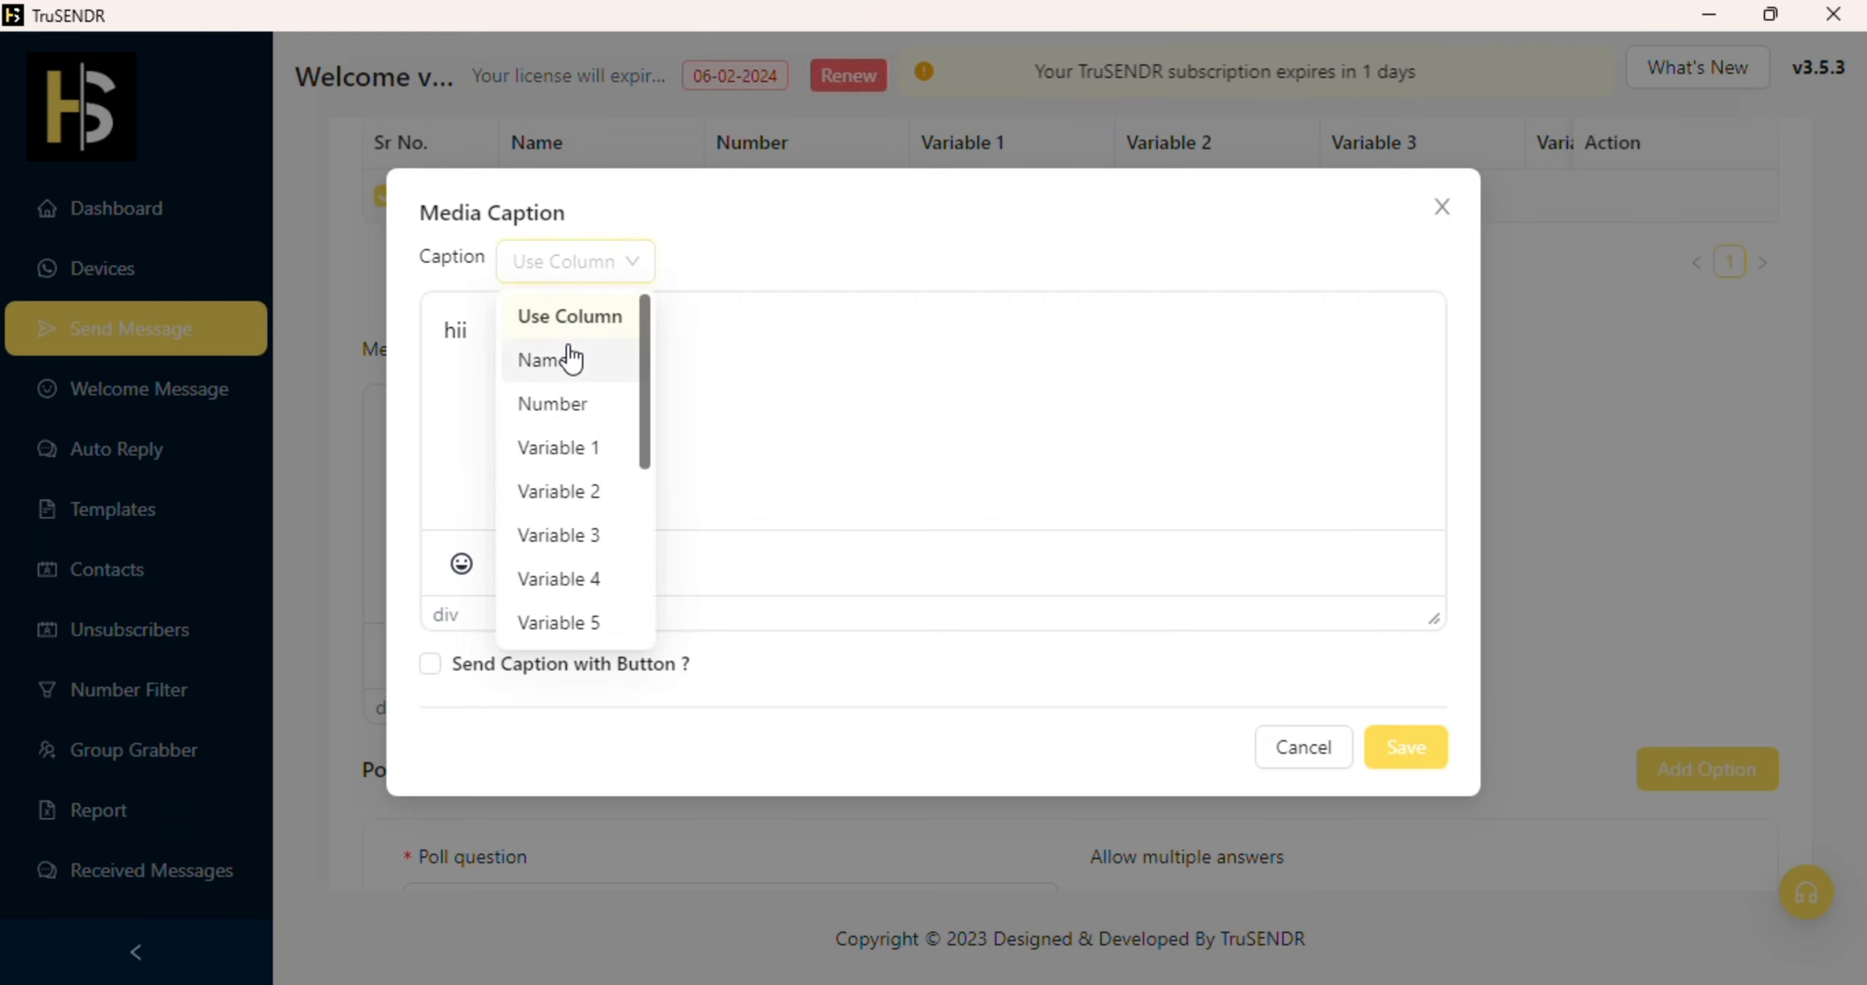
pyautogui.click(572, 359)
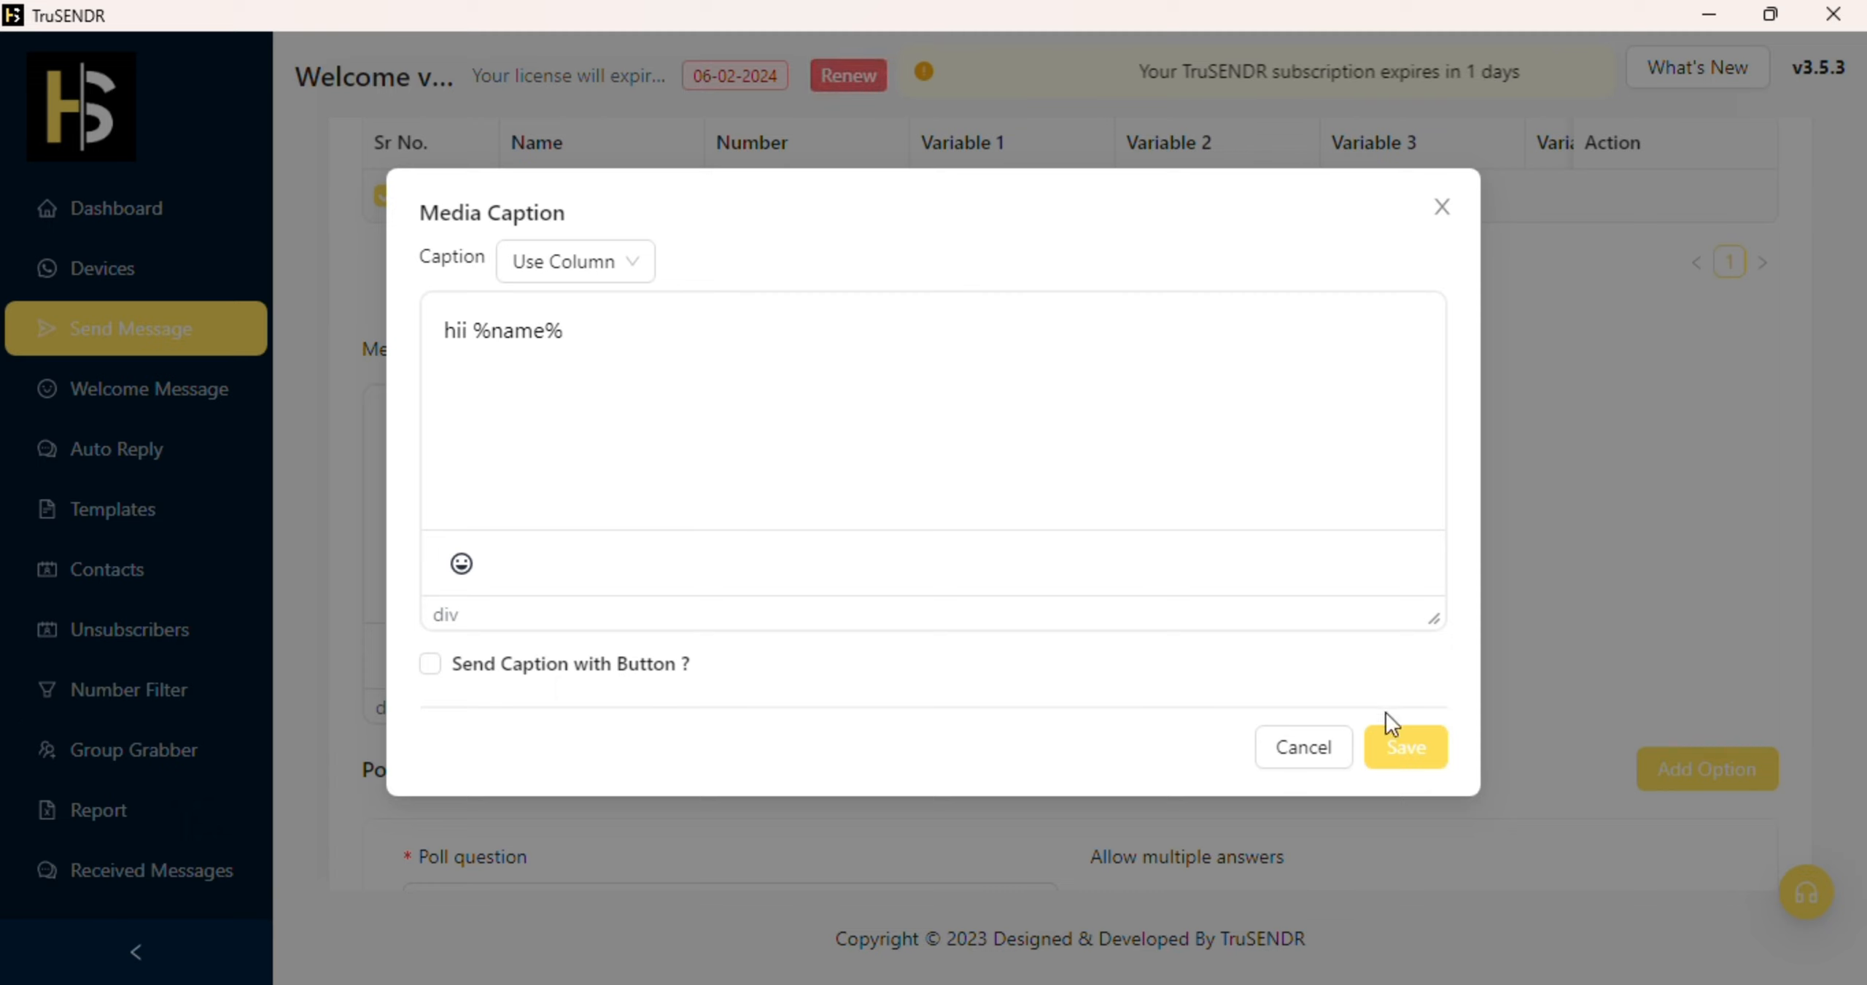
pyautogui.click(1318, 747)
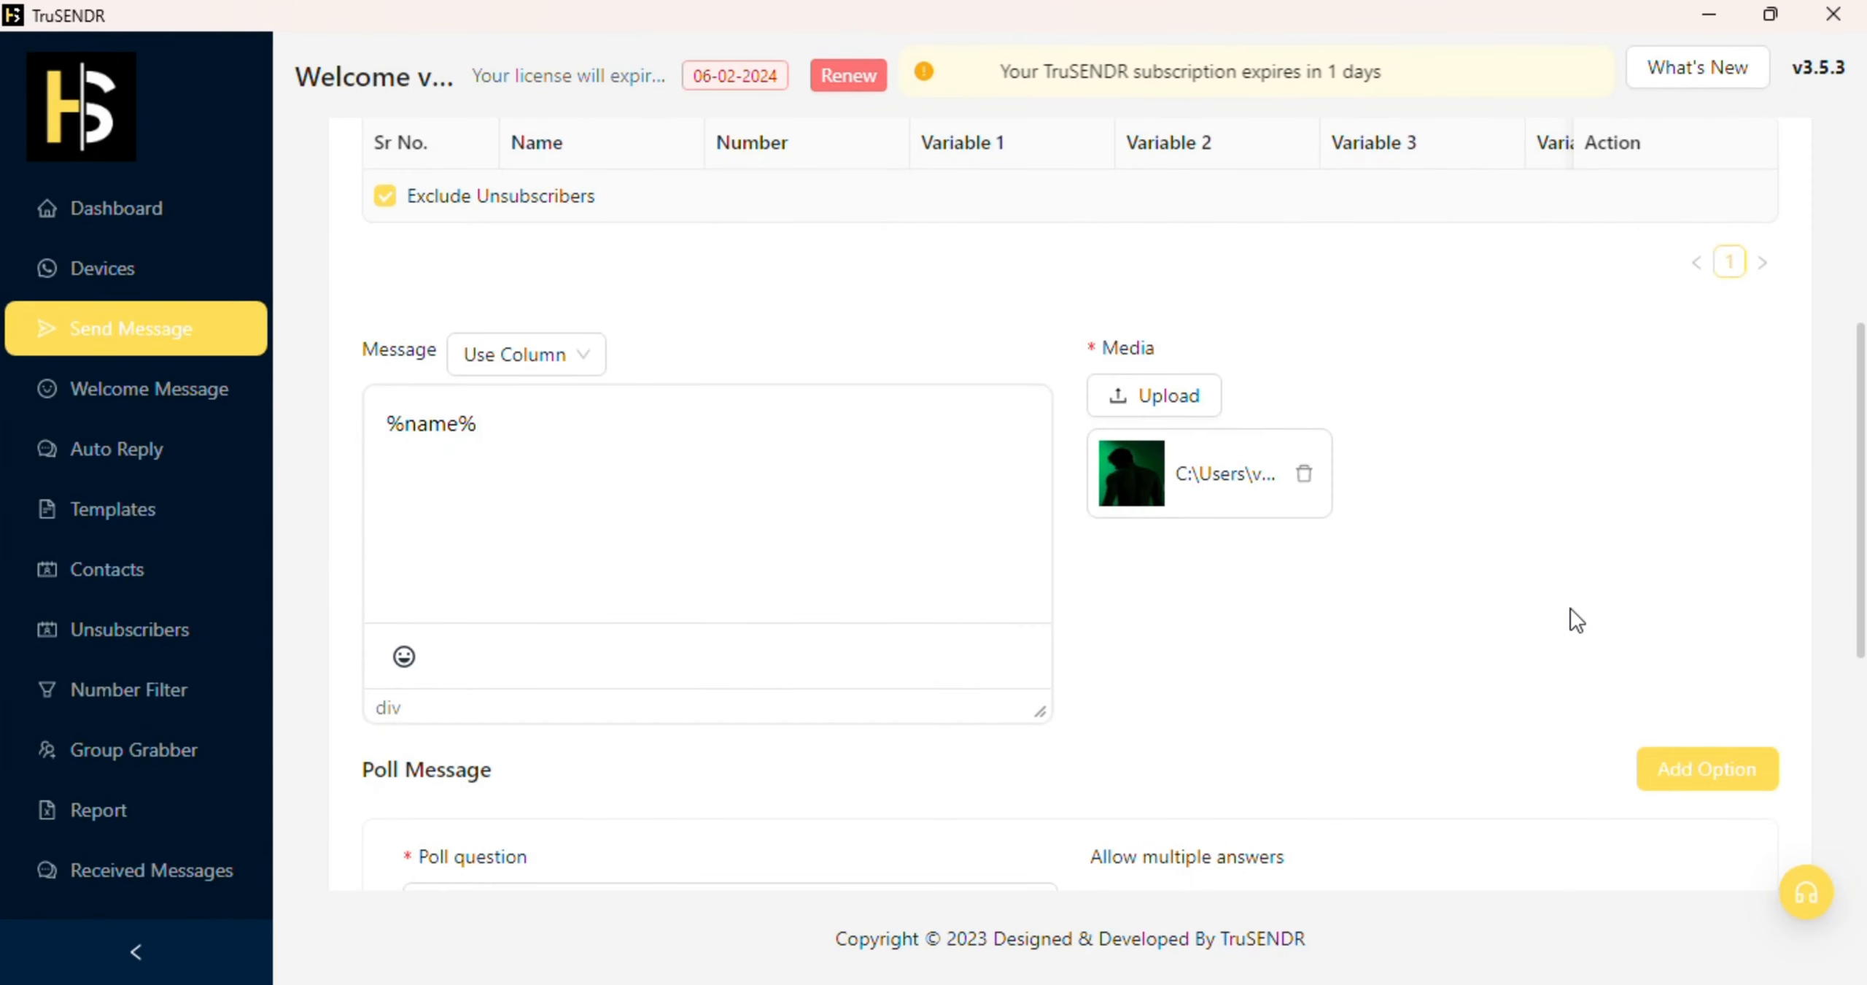
pyautogui.scroll(-5, 1568, 612)
# Step: Name the campaign 1demo, send it, and view the message report
pyautogui.click(853, 790)
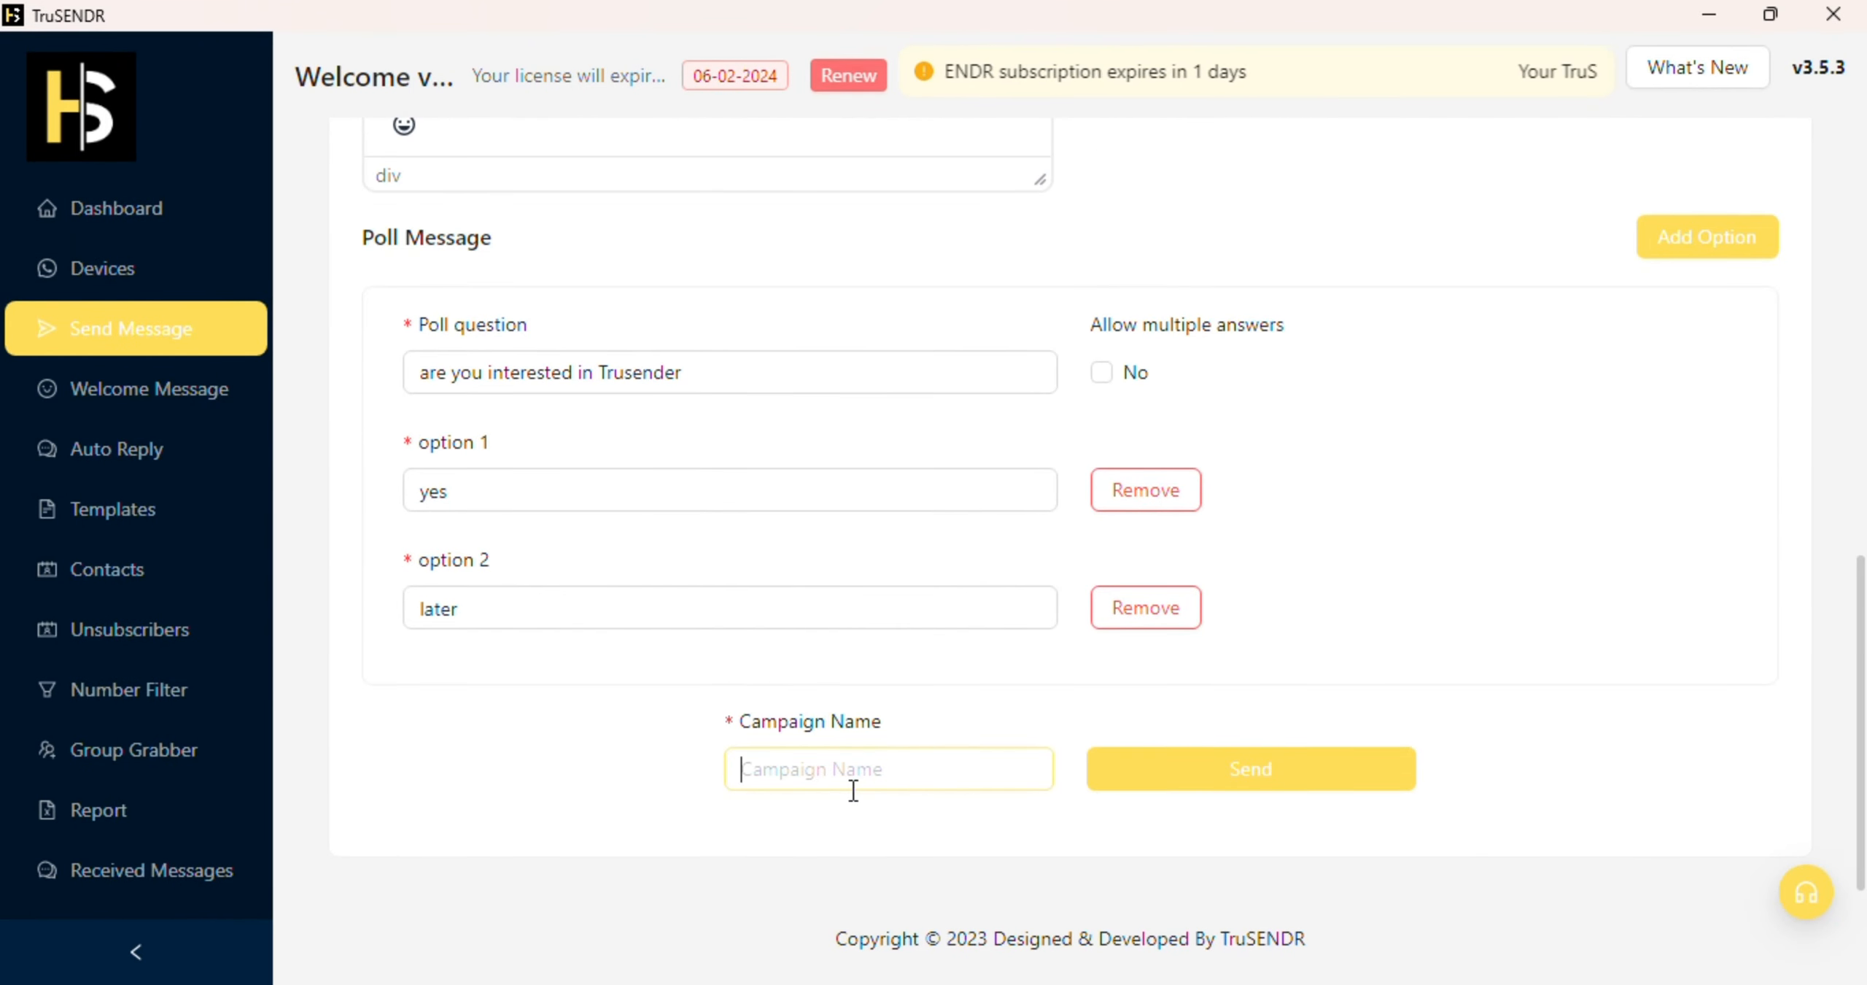
pyautogui.write('1demo')
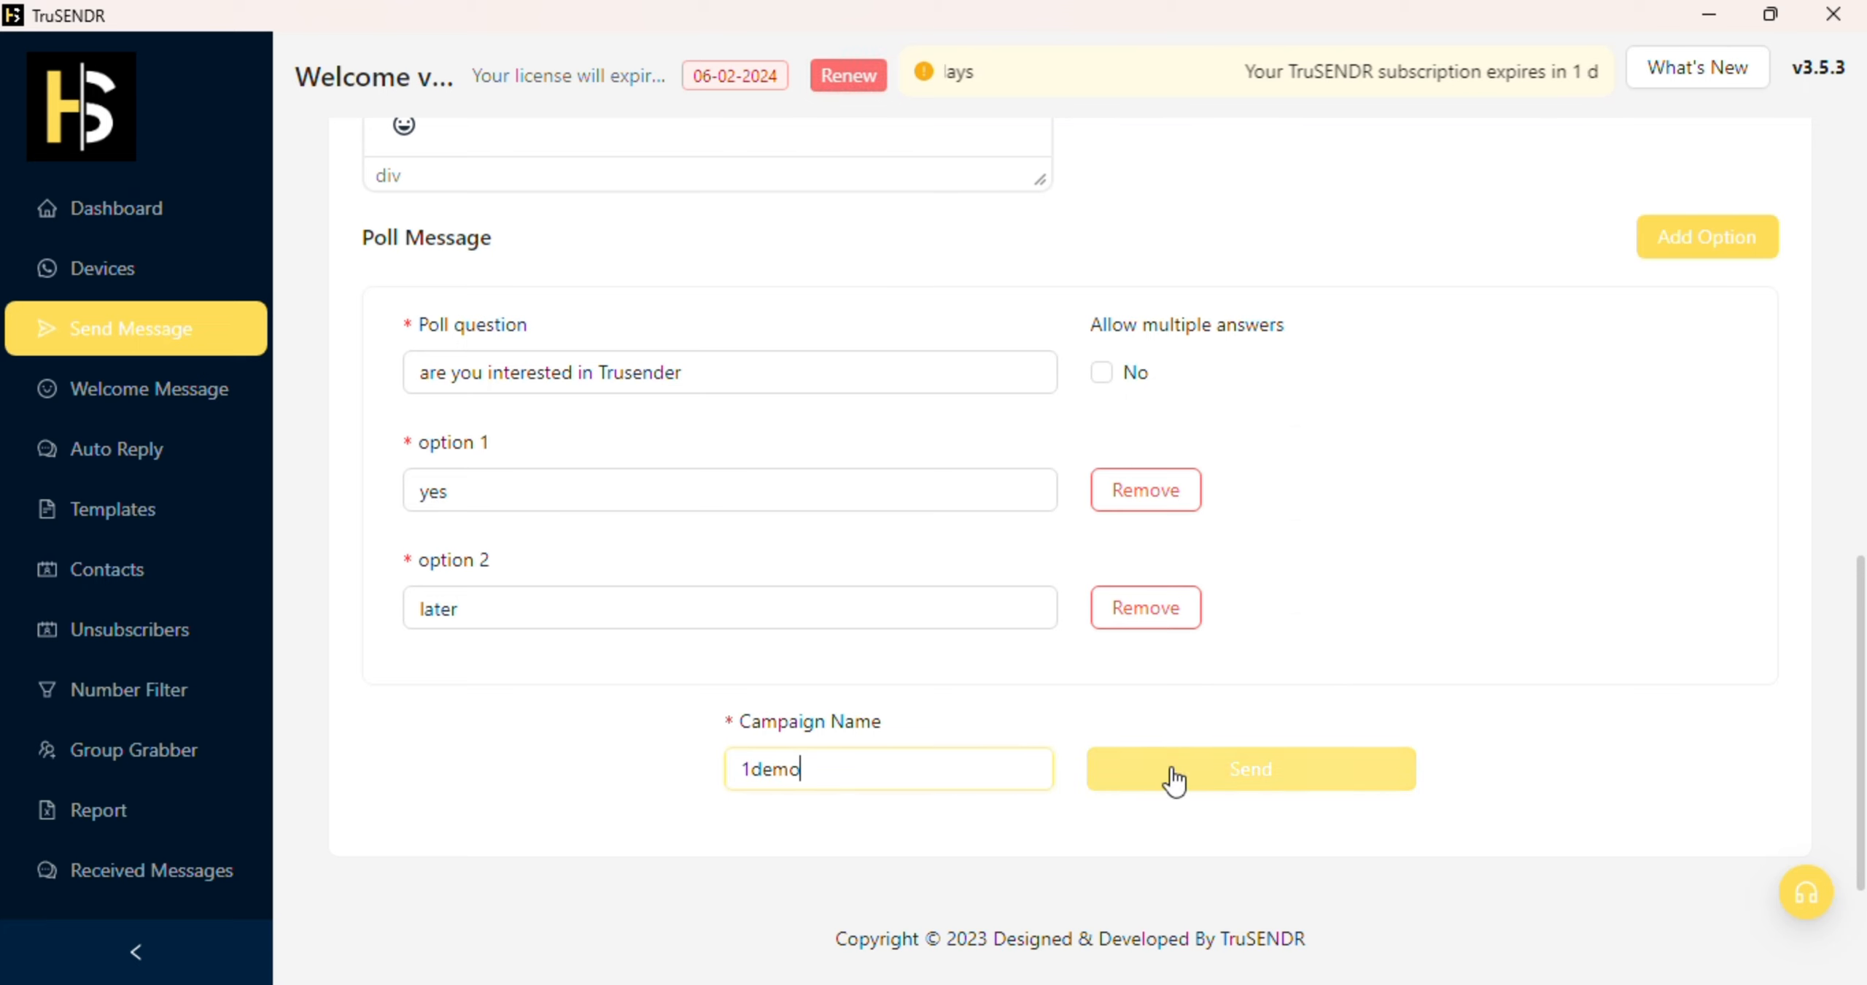
pyautogui.click(1175, 773)
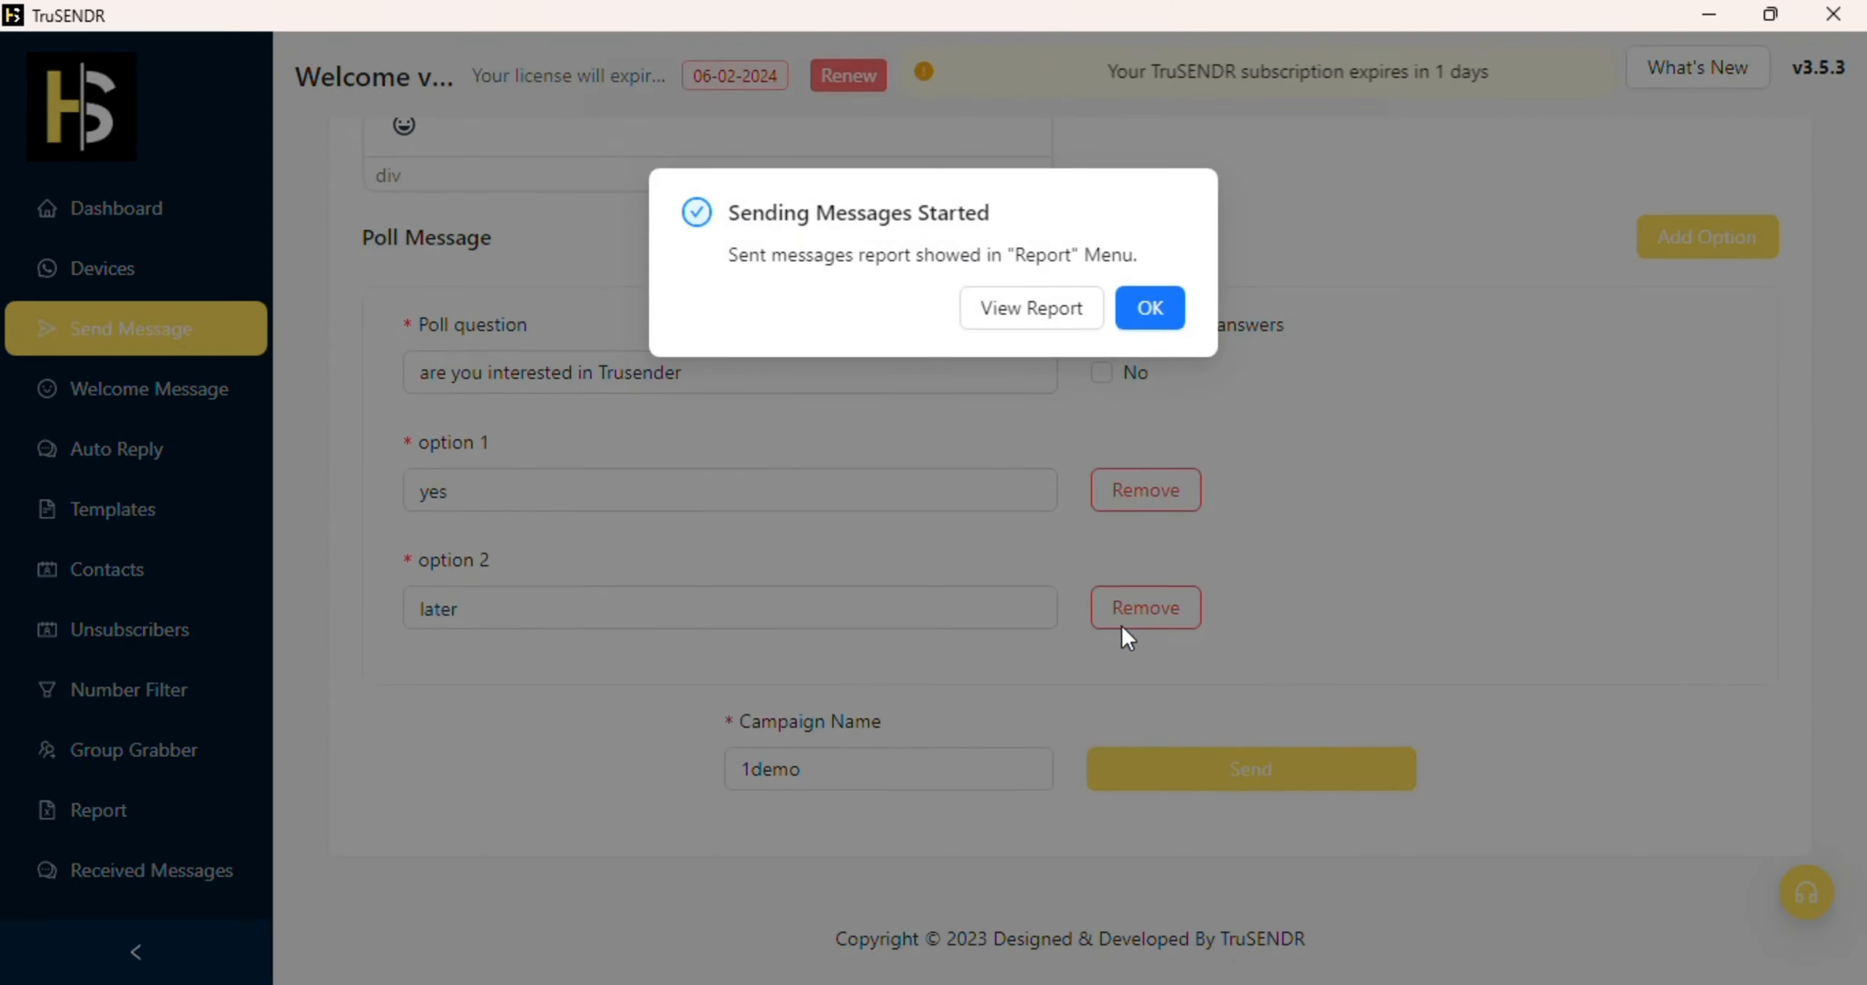
pyautogui.click(1048, 310)
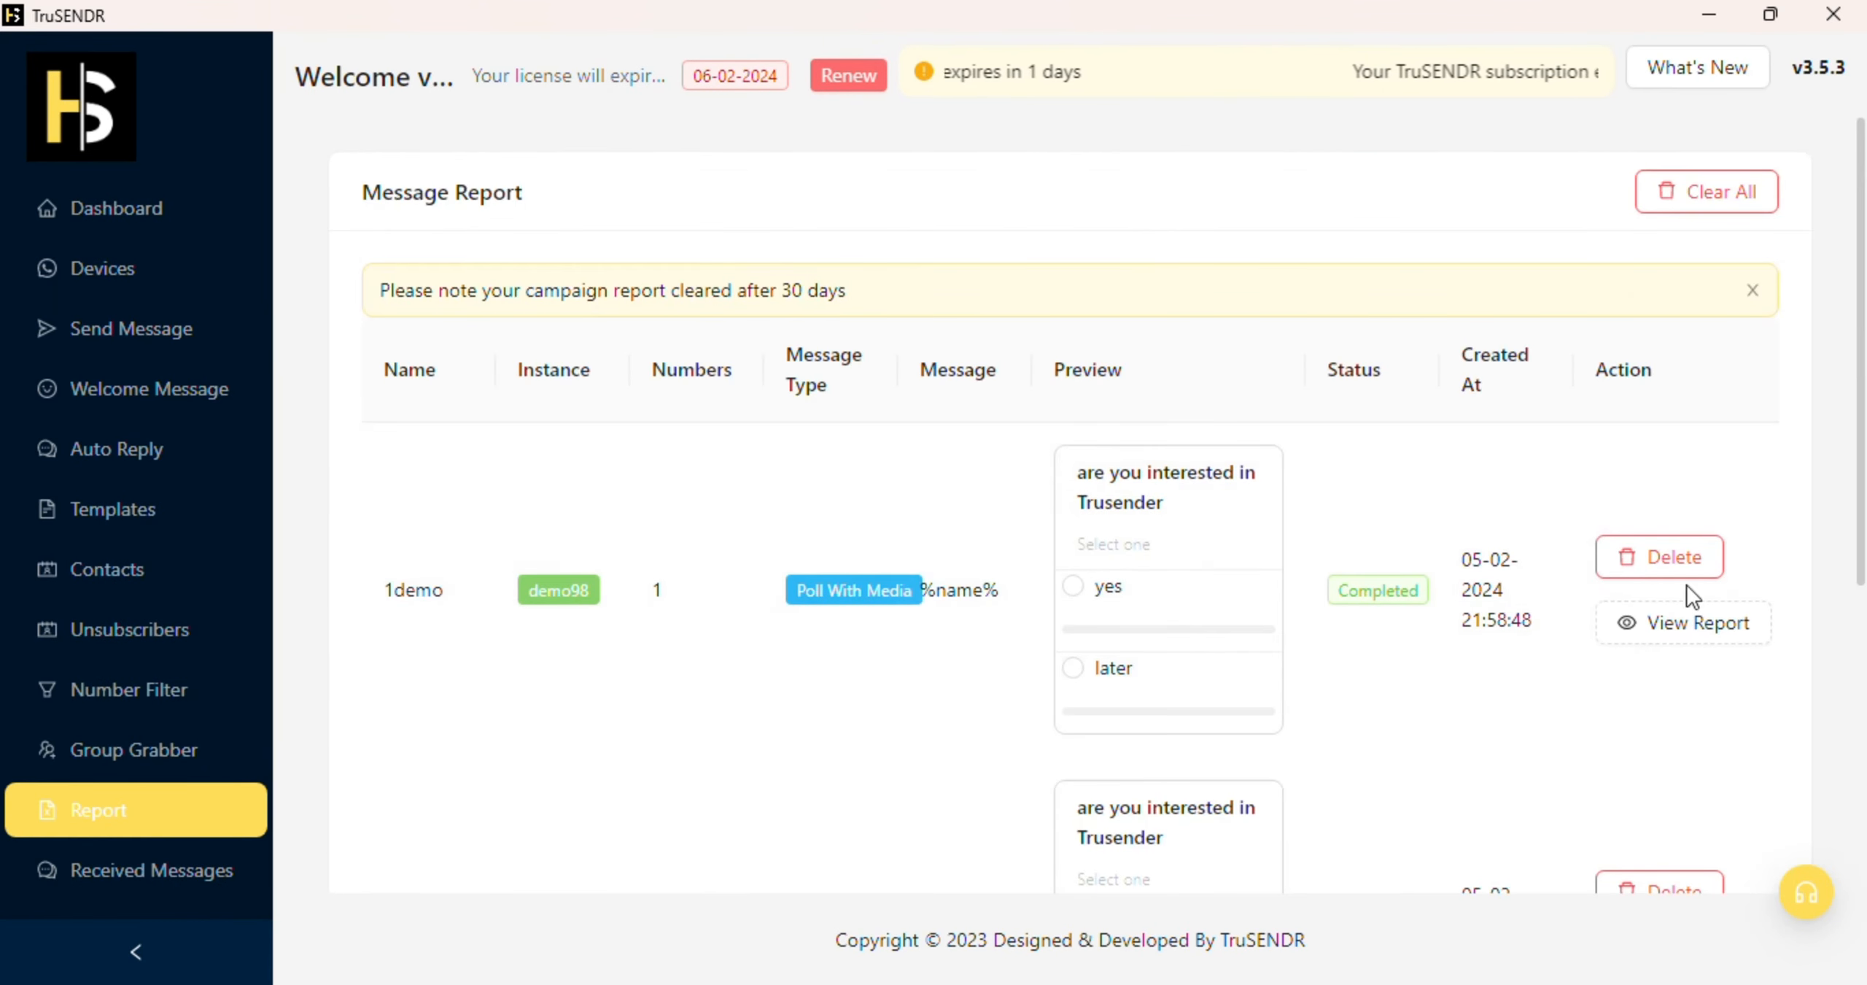
# Step: Review the detailed report for campaign 1demo, then close it
pyautogui.click(1680, 629)
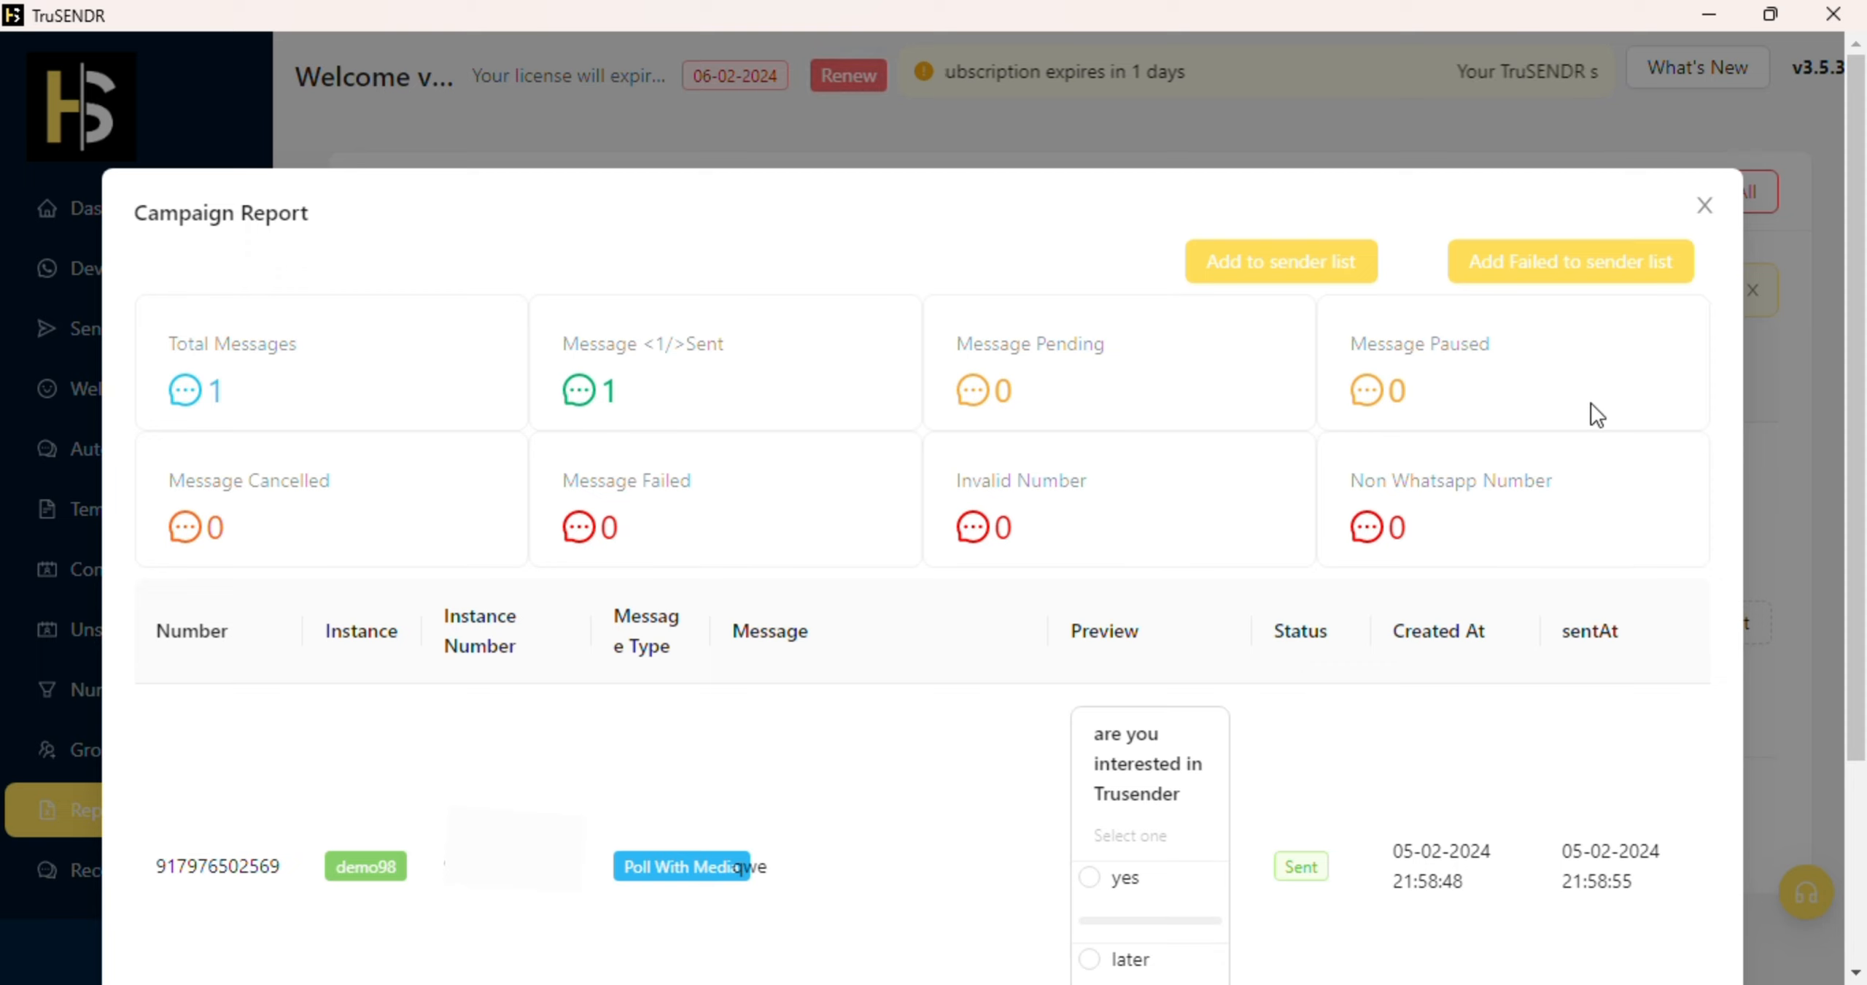
pyautogui.scroll(-3, 1542, 487)
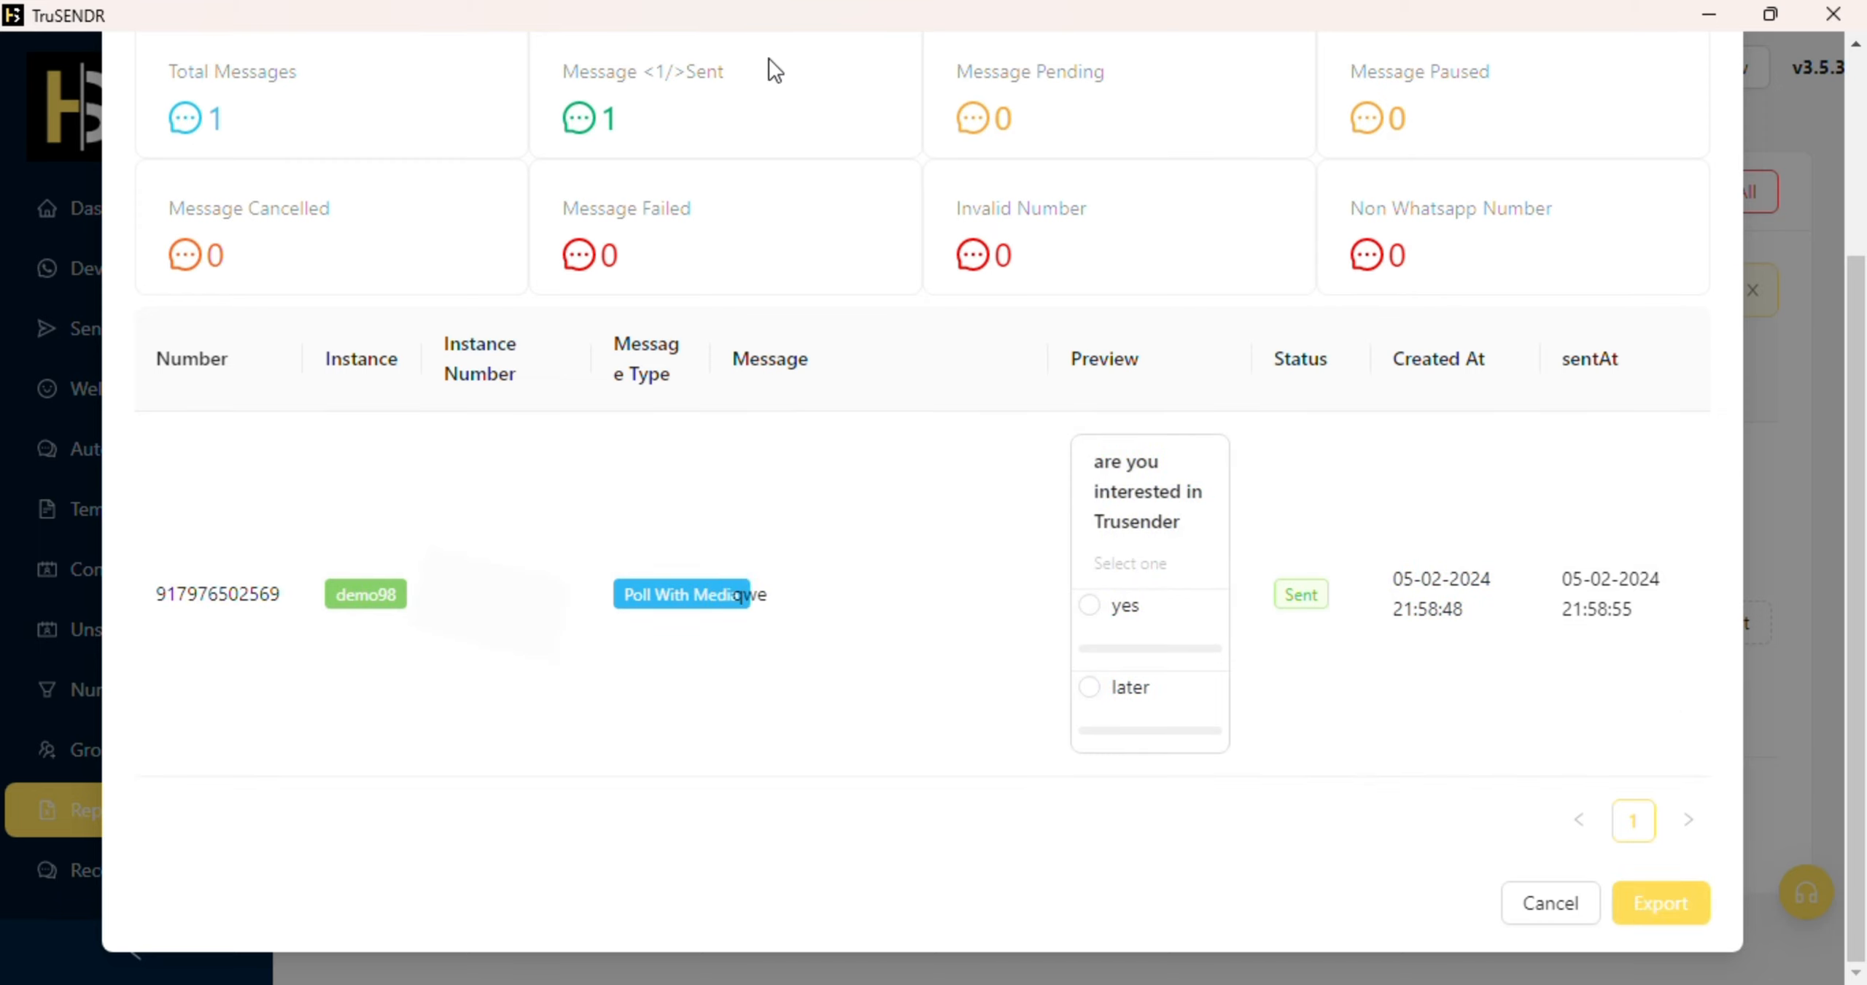
pyautogui.click(1524, 906)
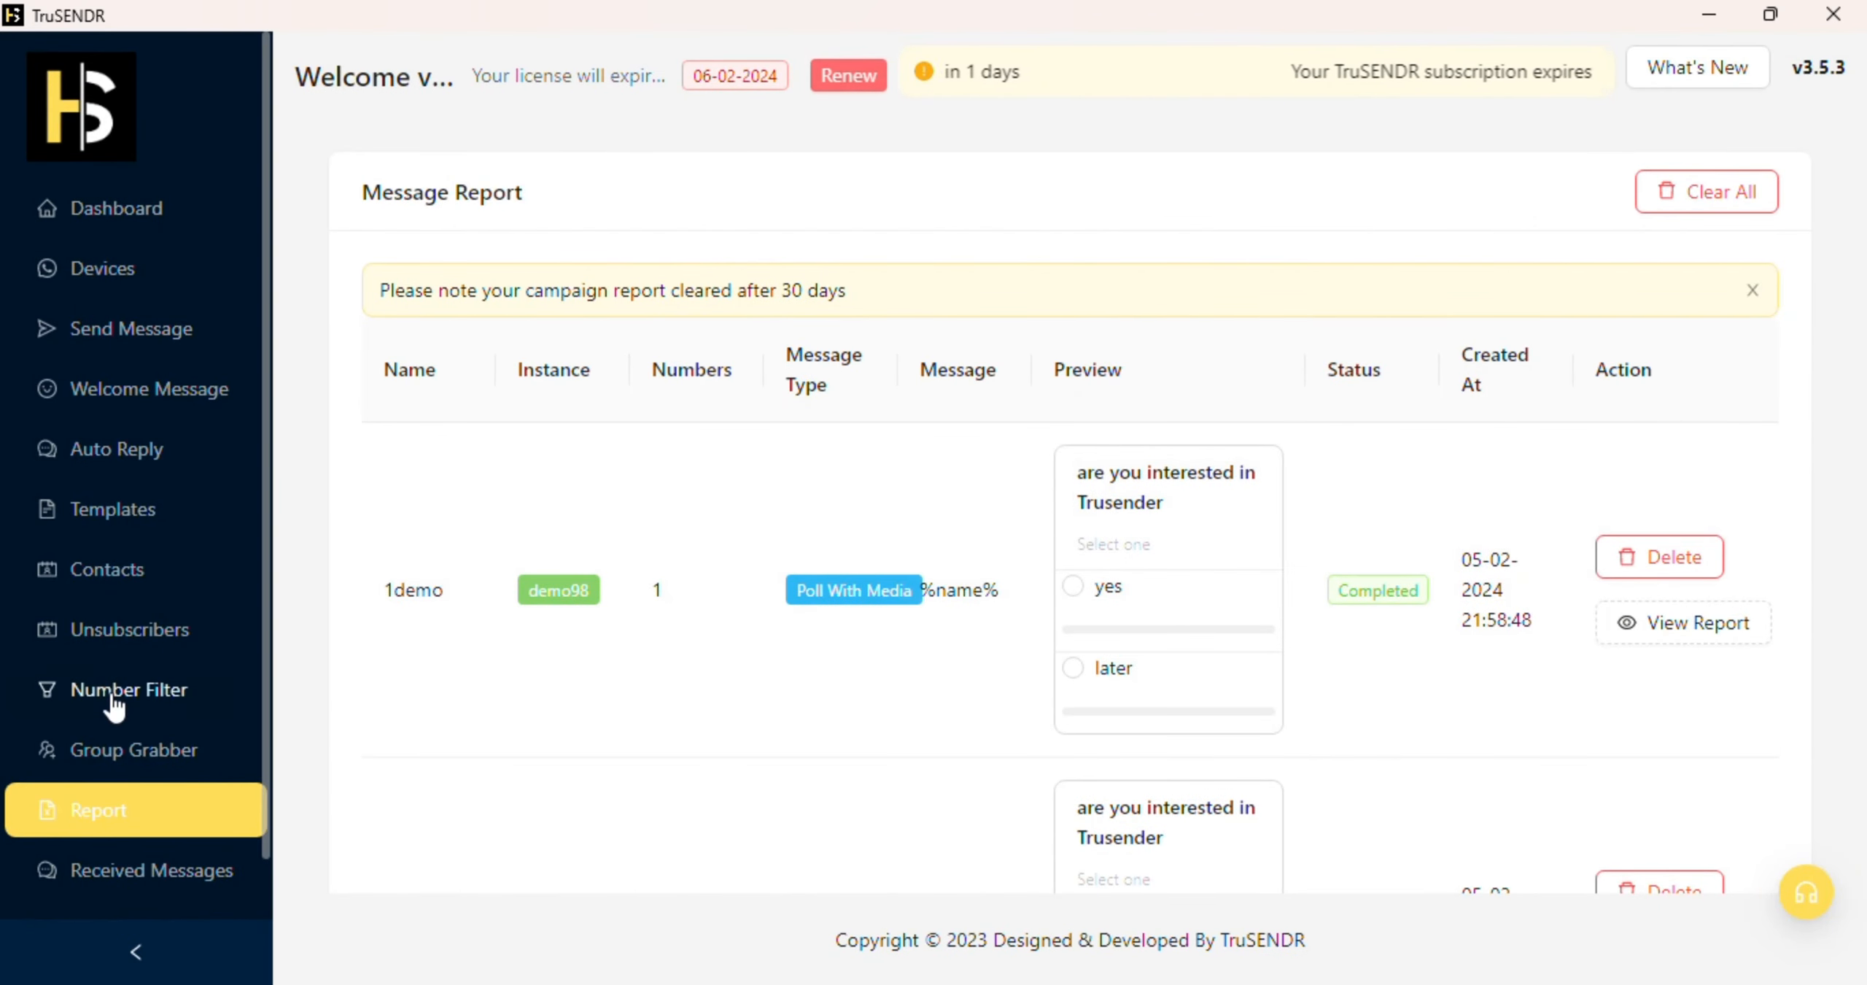
# Step: Show the Received Message Report and highlight the first sender's name
pyautogui.scroll(-2, 184, 773)
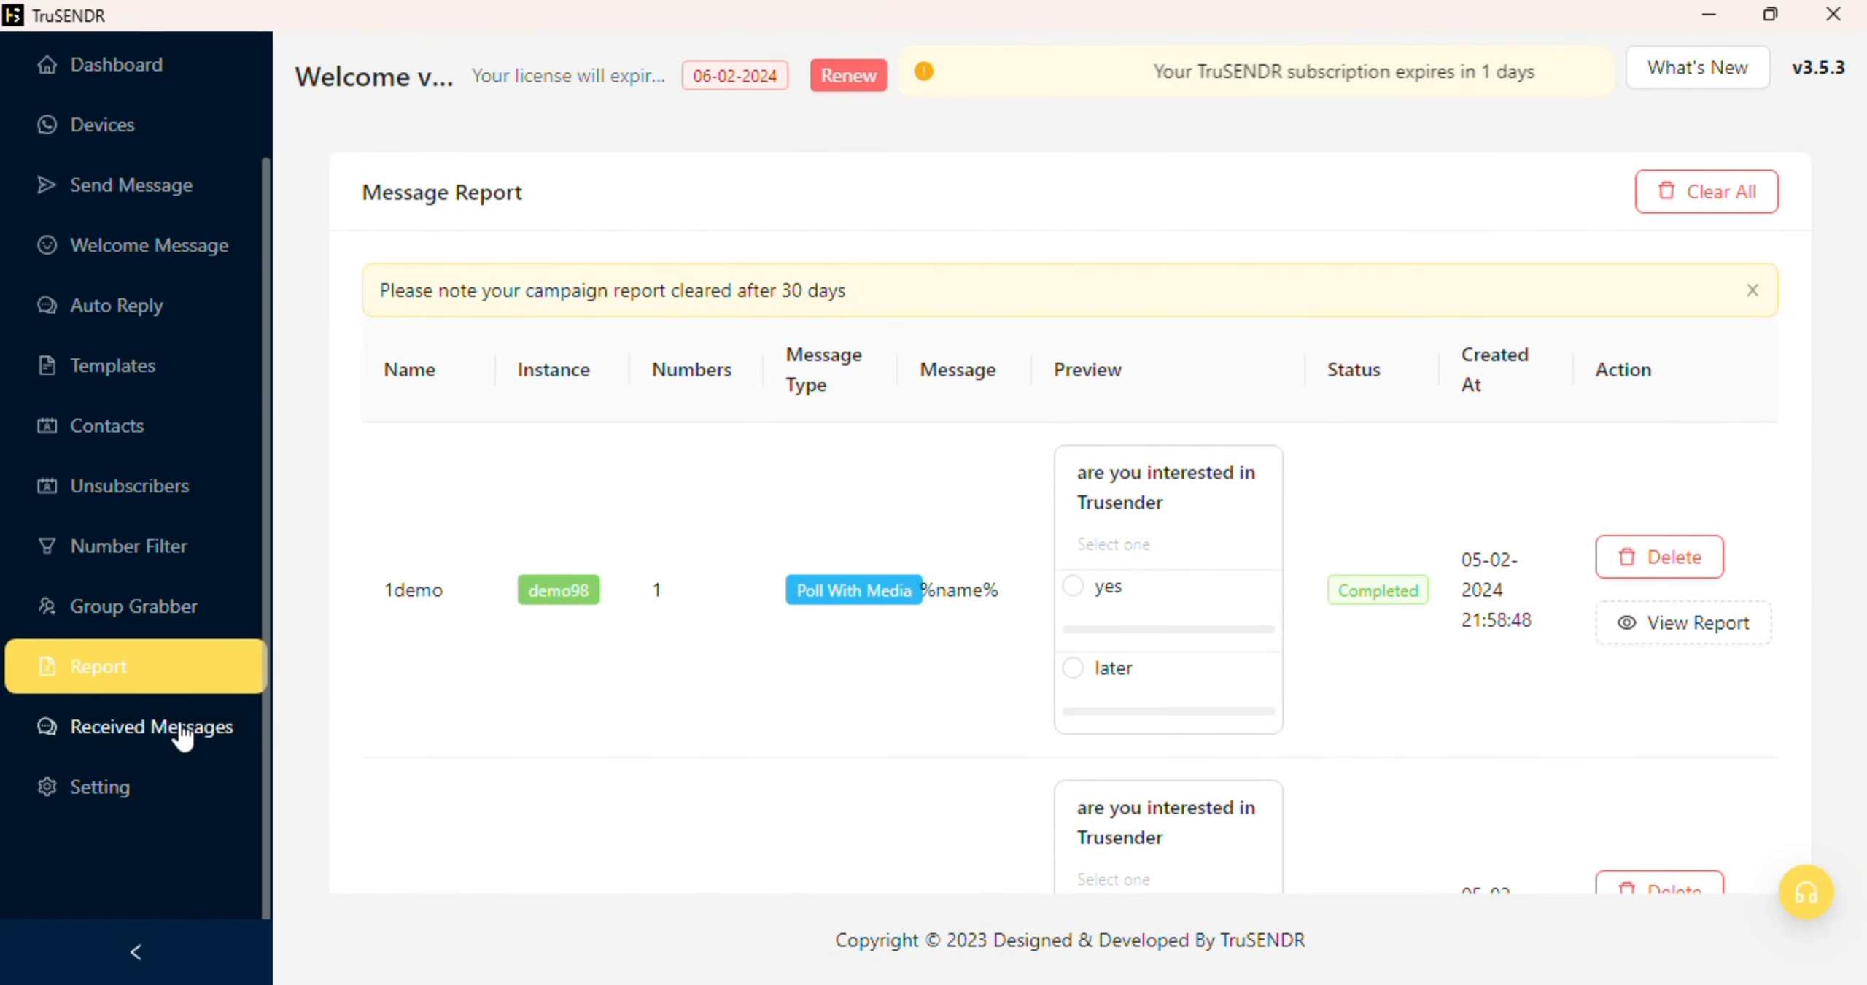
pyautogui.click(180, 736)
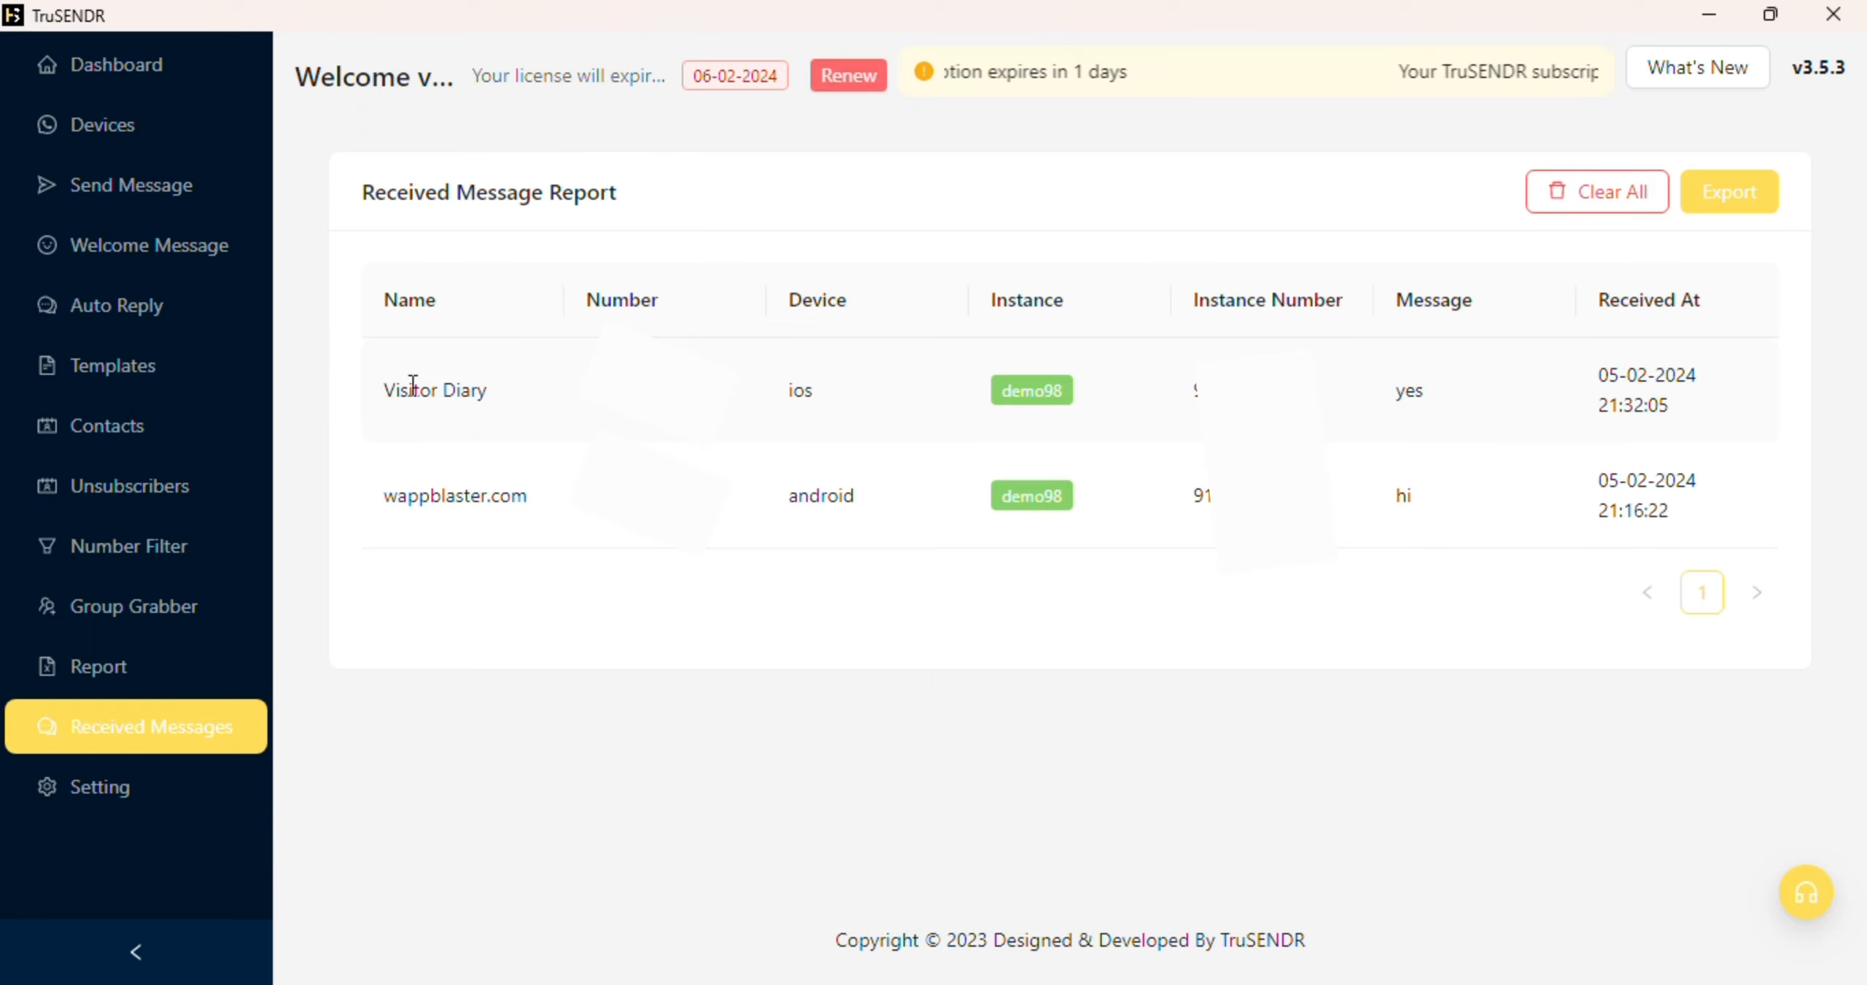
pyautogui.moveTo(409, 389); pyautogui.dragTo(489, 389)
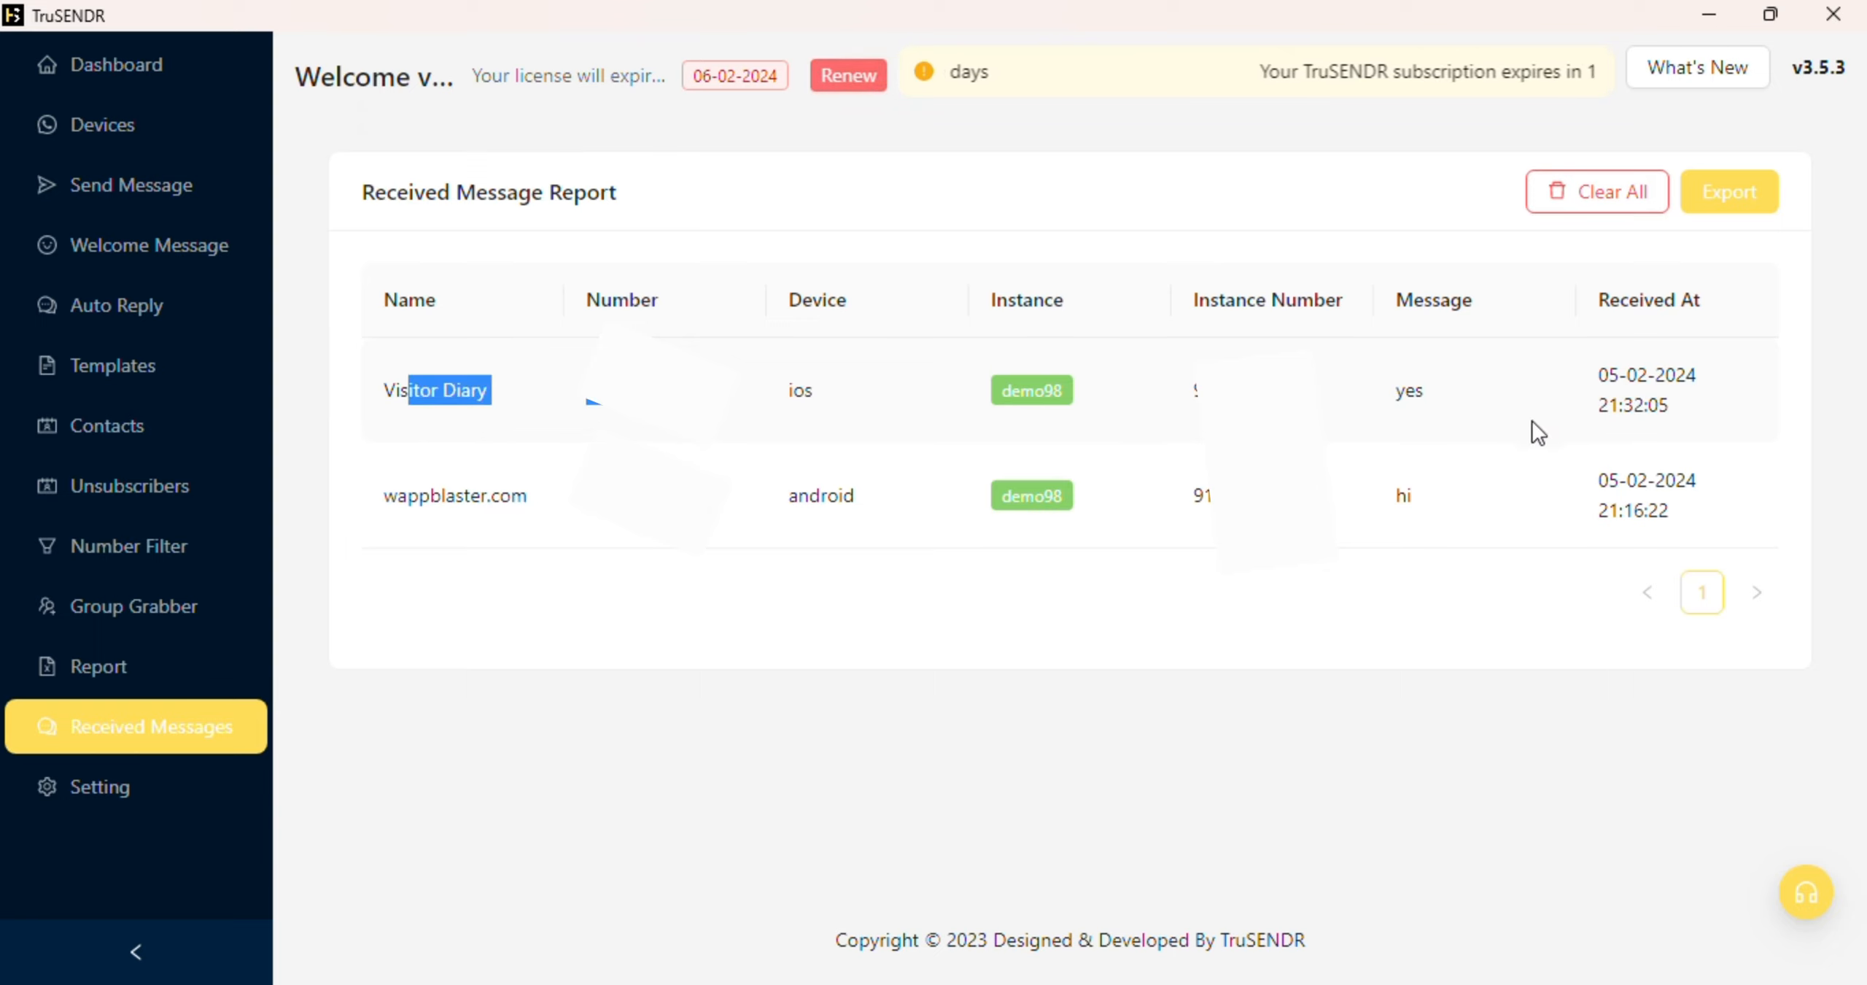
# Step: In Settings, set the delay between messages to 10–15 seconds
pyautogui.click(125, 795)
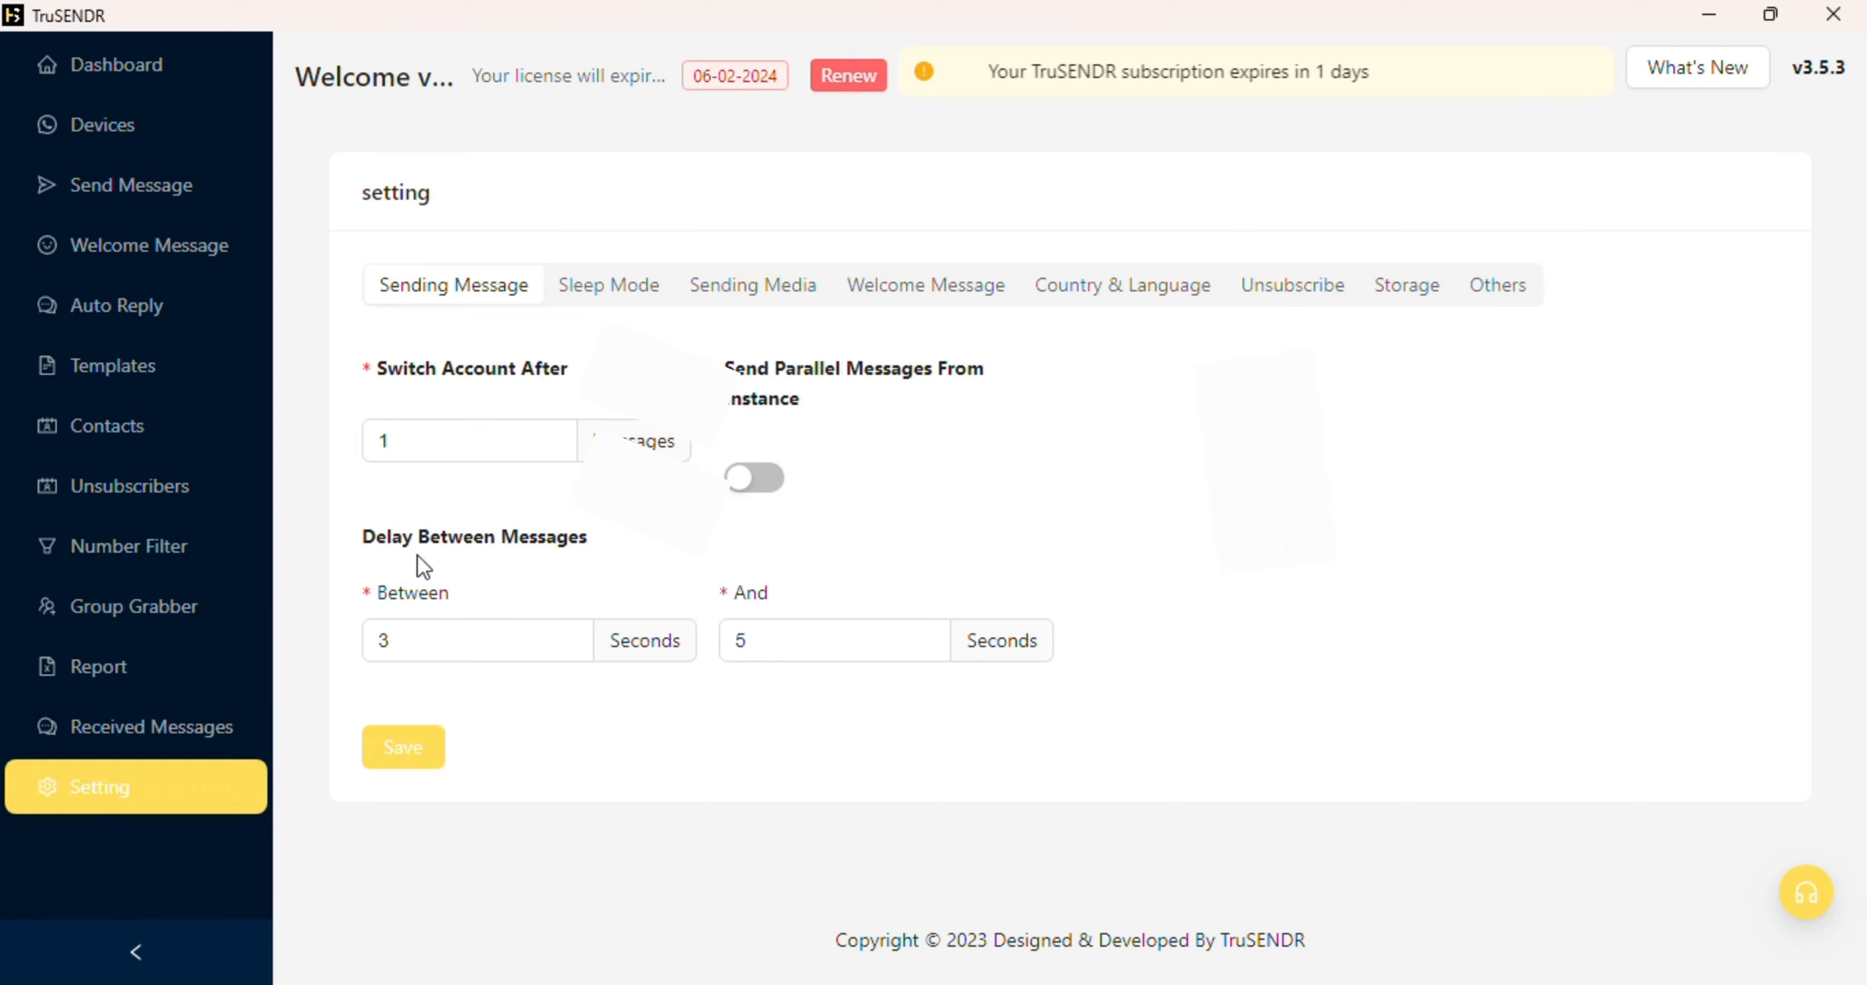
pyautogui.moveTo(359, 535); pyautogui.dragTo(960, 656)
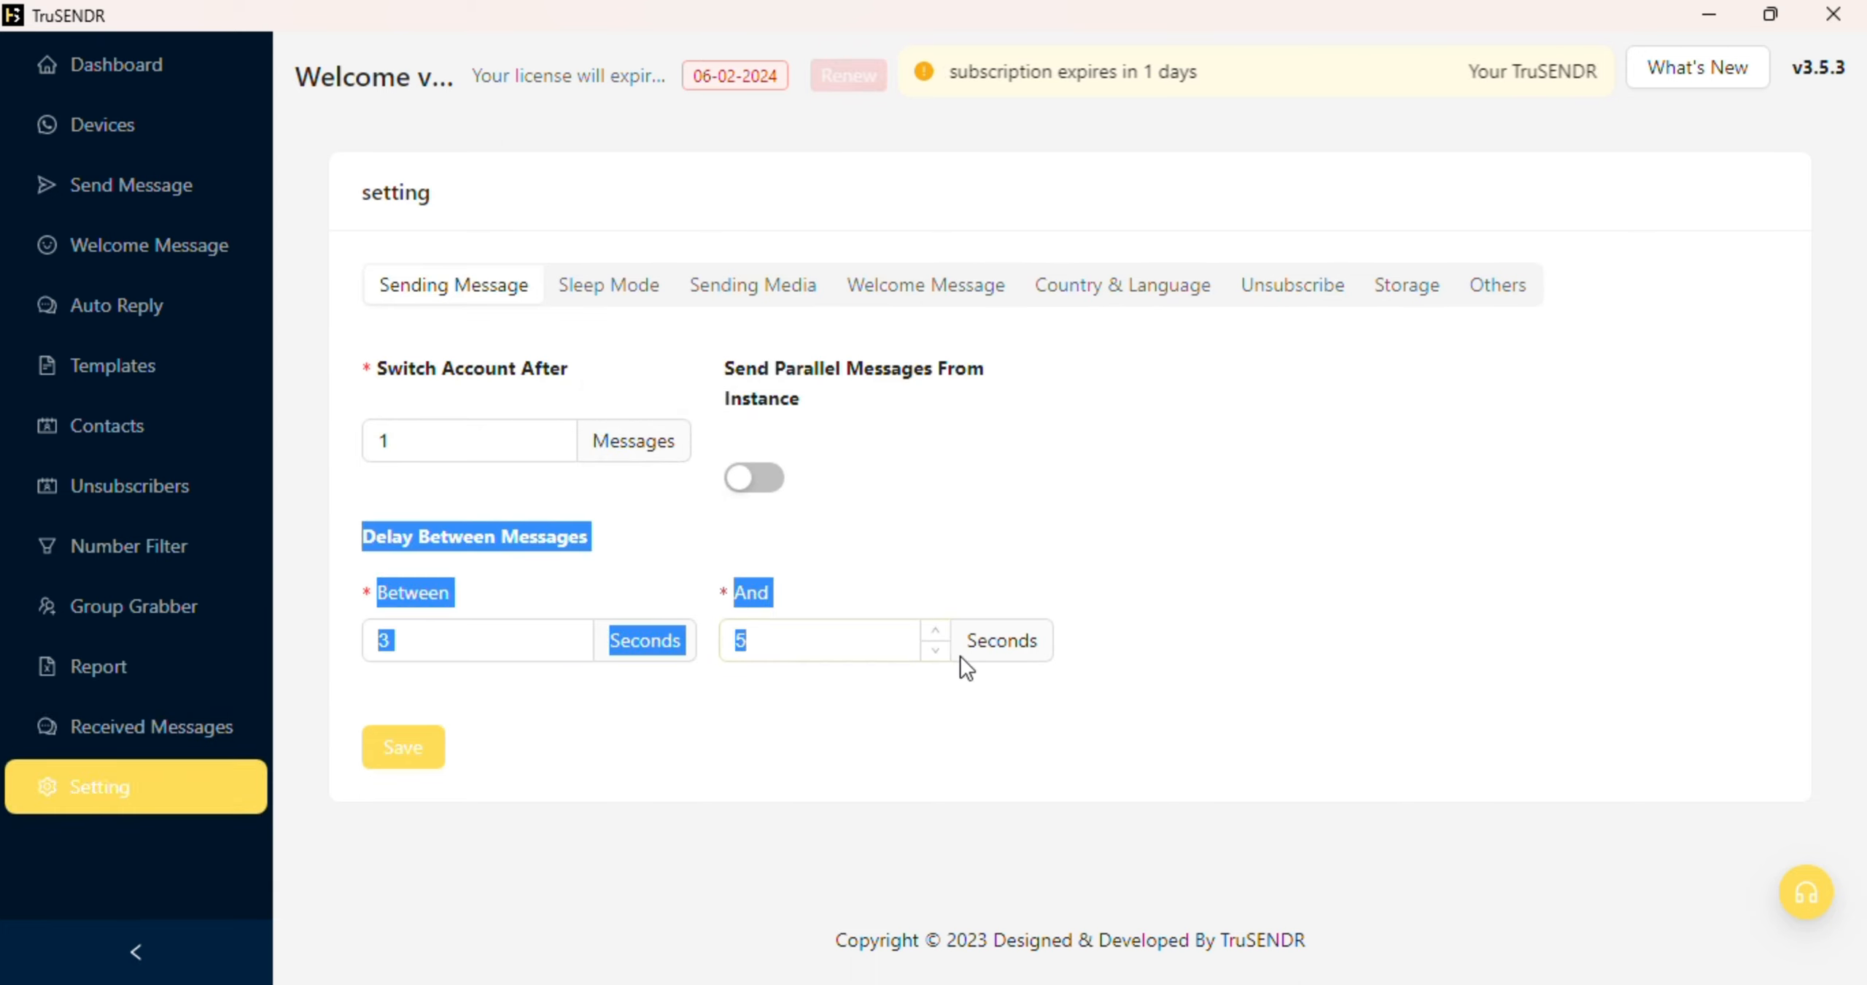
pyautogui.click(521, 654)
pyautogui.doubleClick(383, 642)
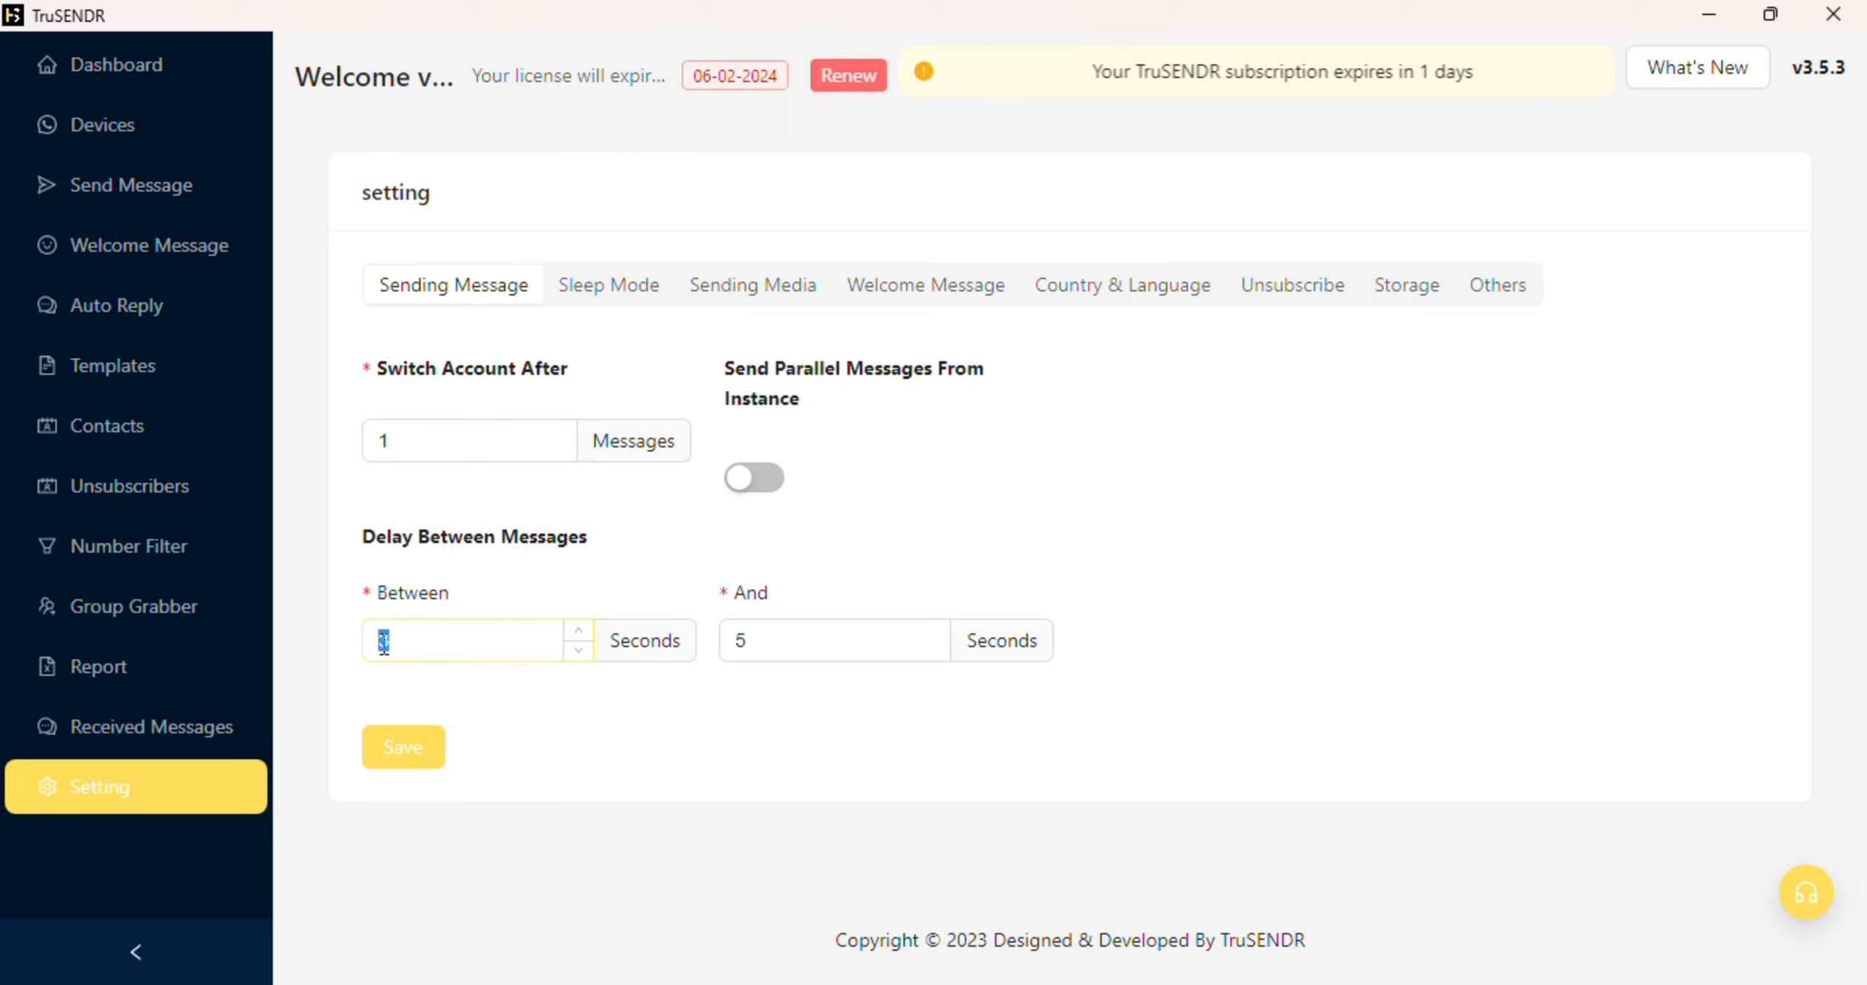
pyautogui.write('10')
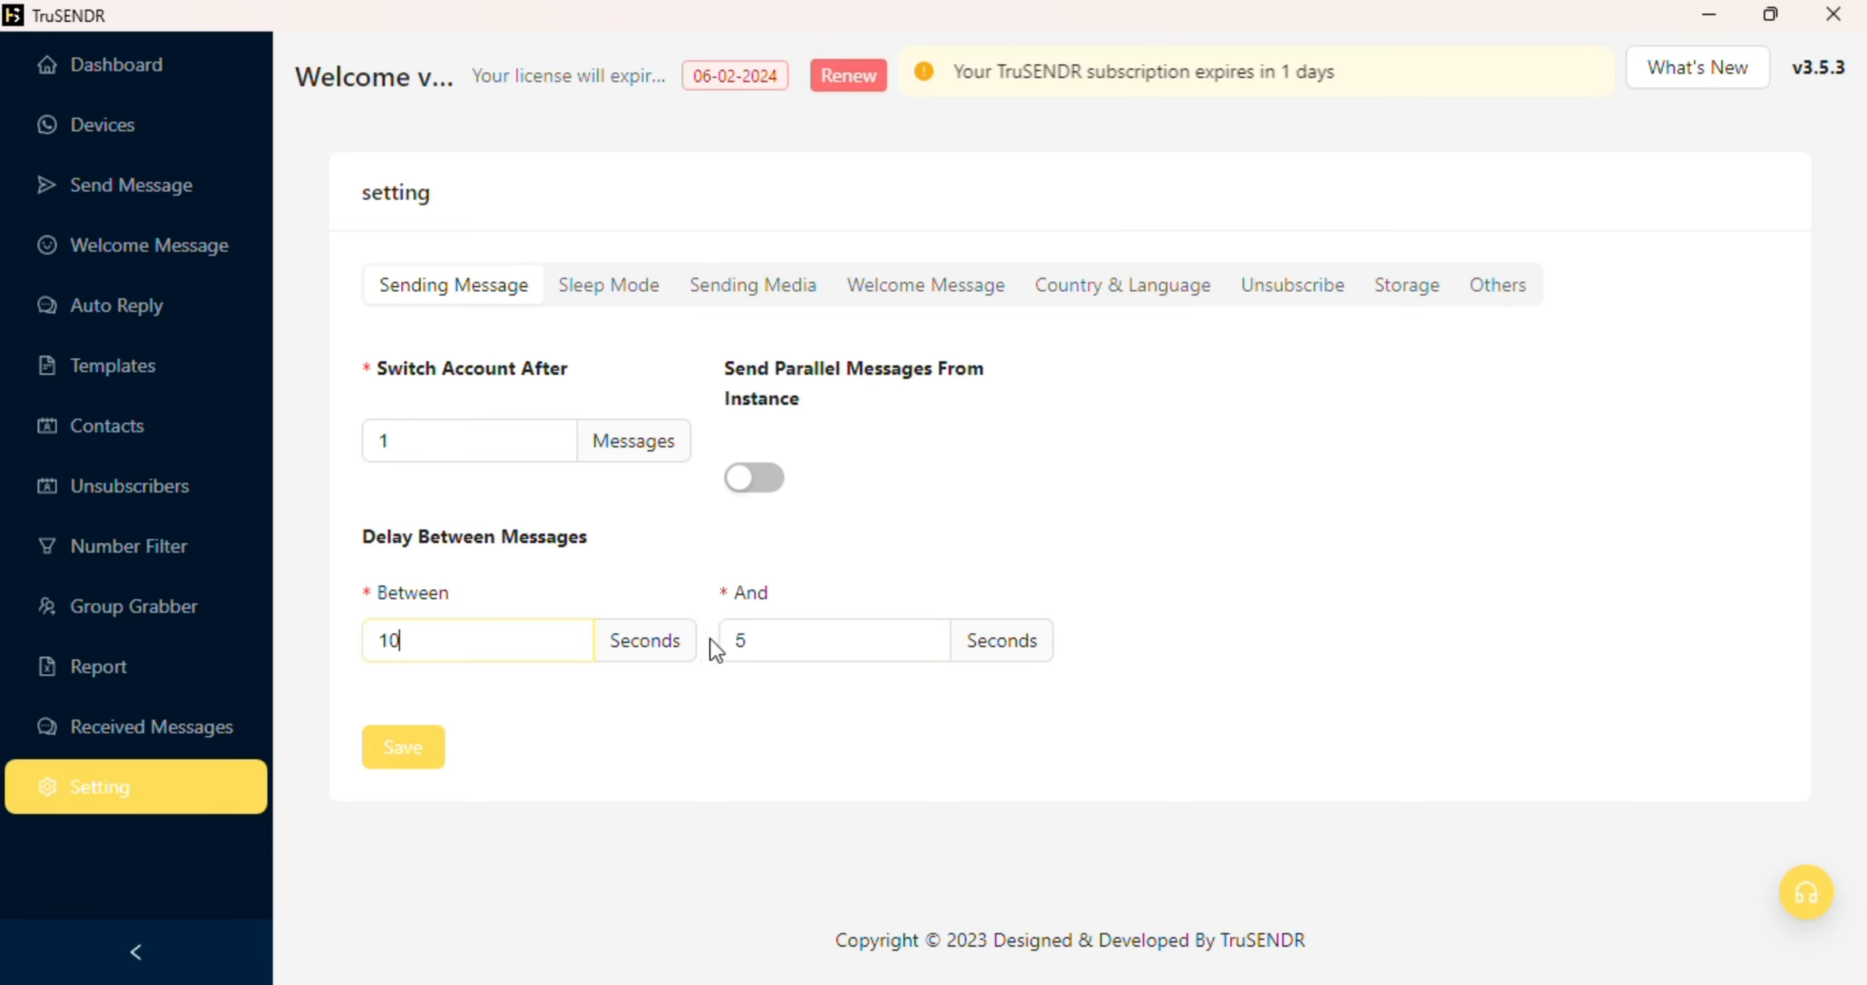
pyautogui.click(736, 640)
pyautogui.write('1')
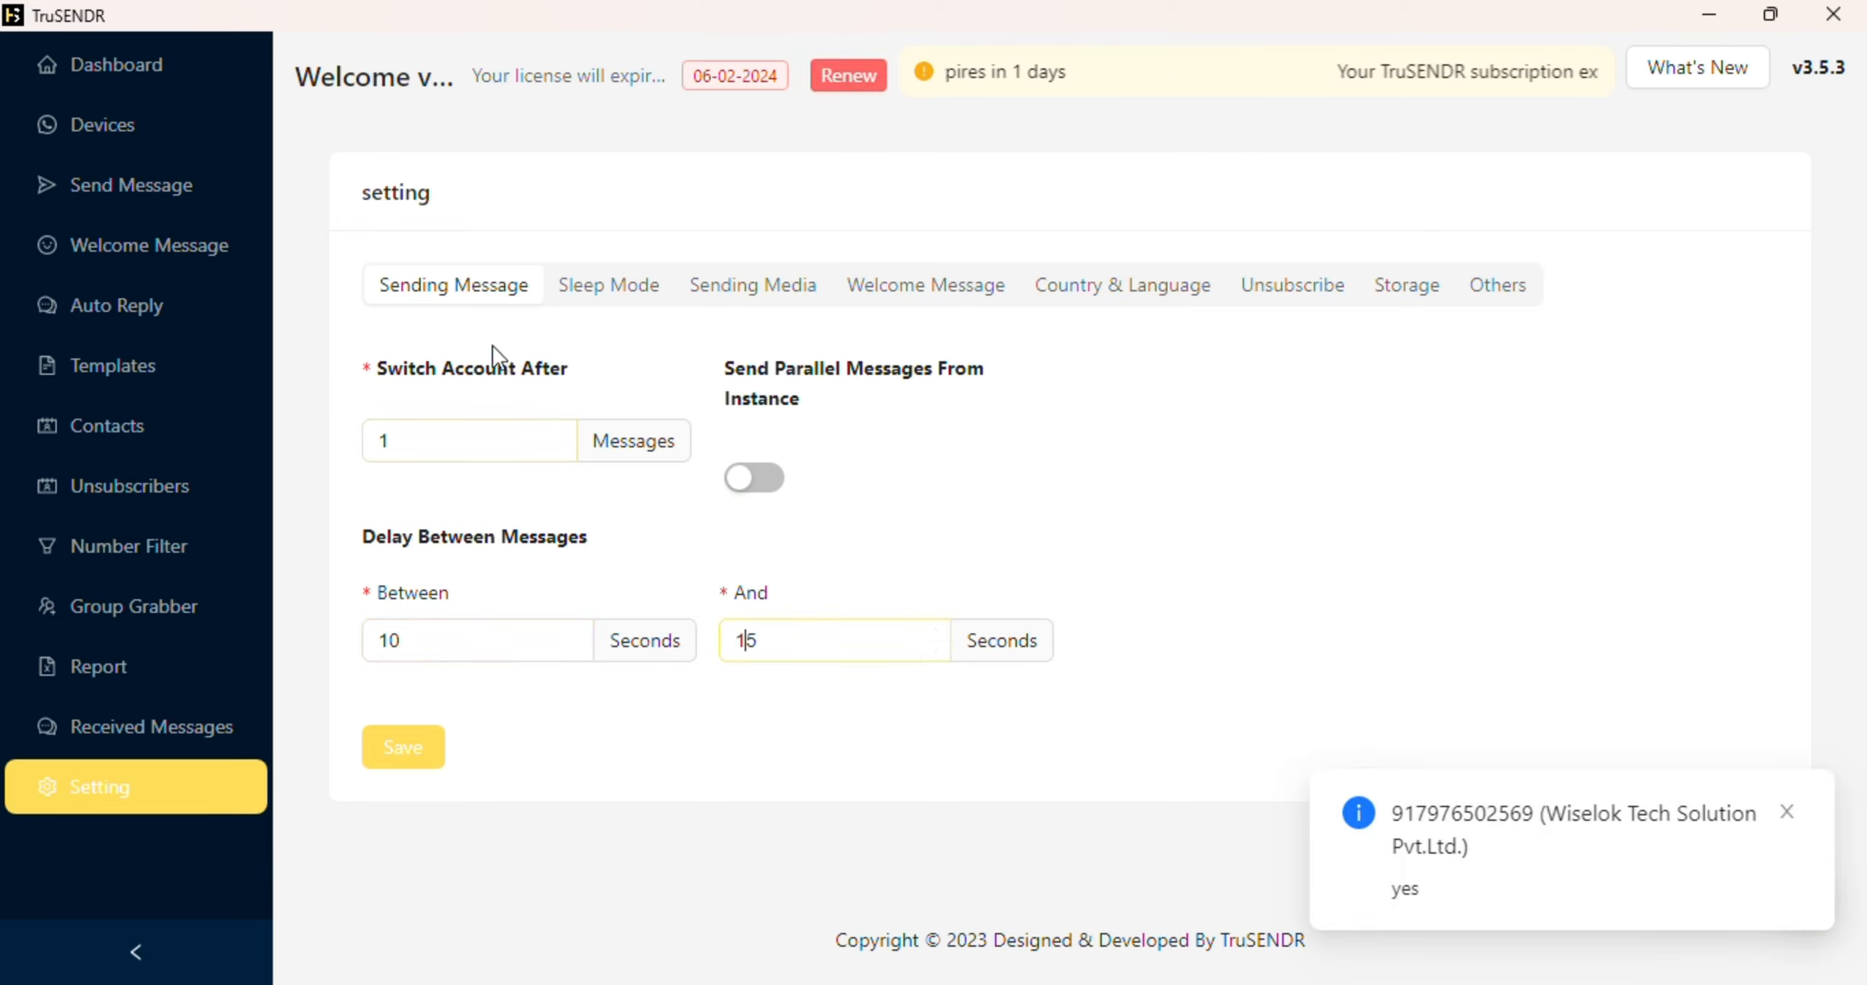
# Step: Set Switch Account After to 50 messages
pyautogui.tripleClick(490, 365)
pyautogui.tripleClick(491, 365)
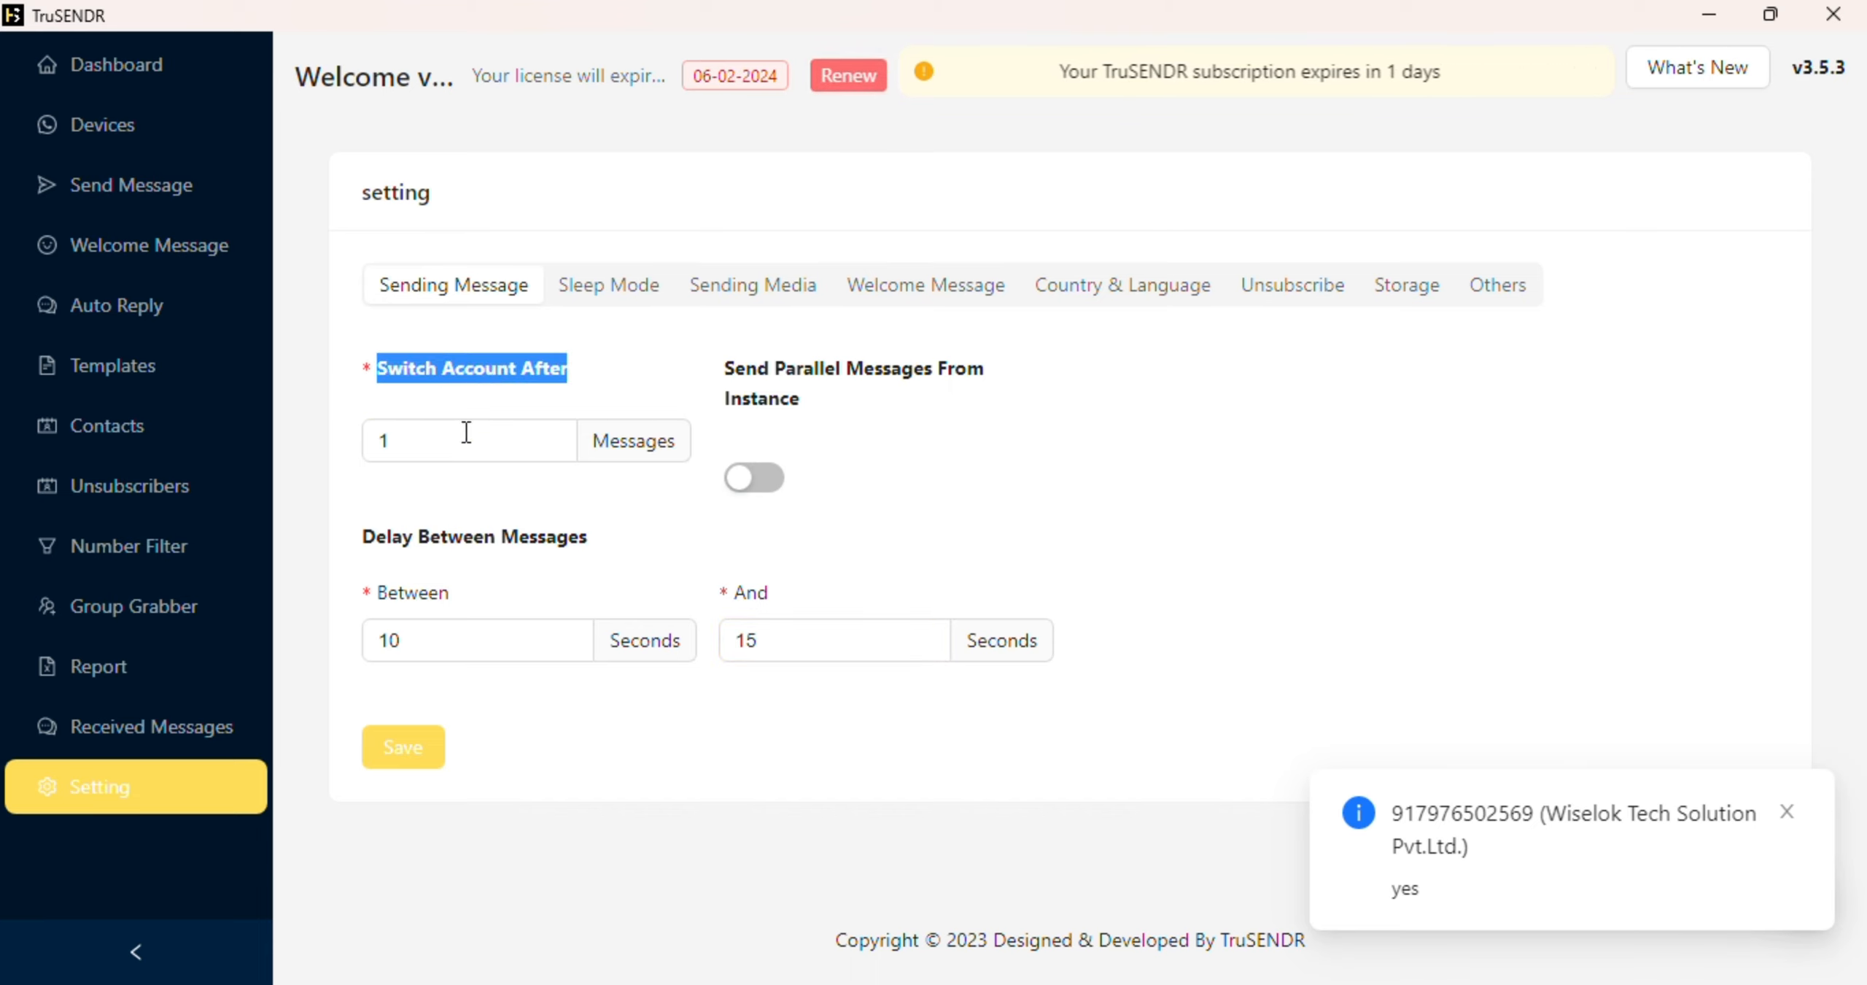
pyautogui.moveTo(441, 441); pyautogui.dragTo(359, 445)
pyautogui.press('BackSpace')
pyautogui.write('50')
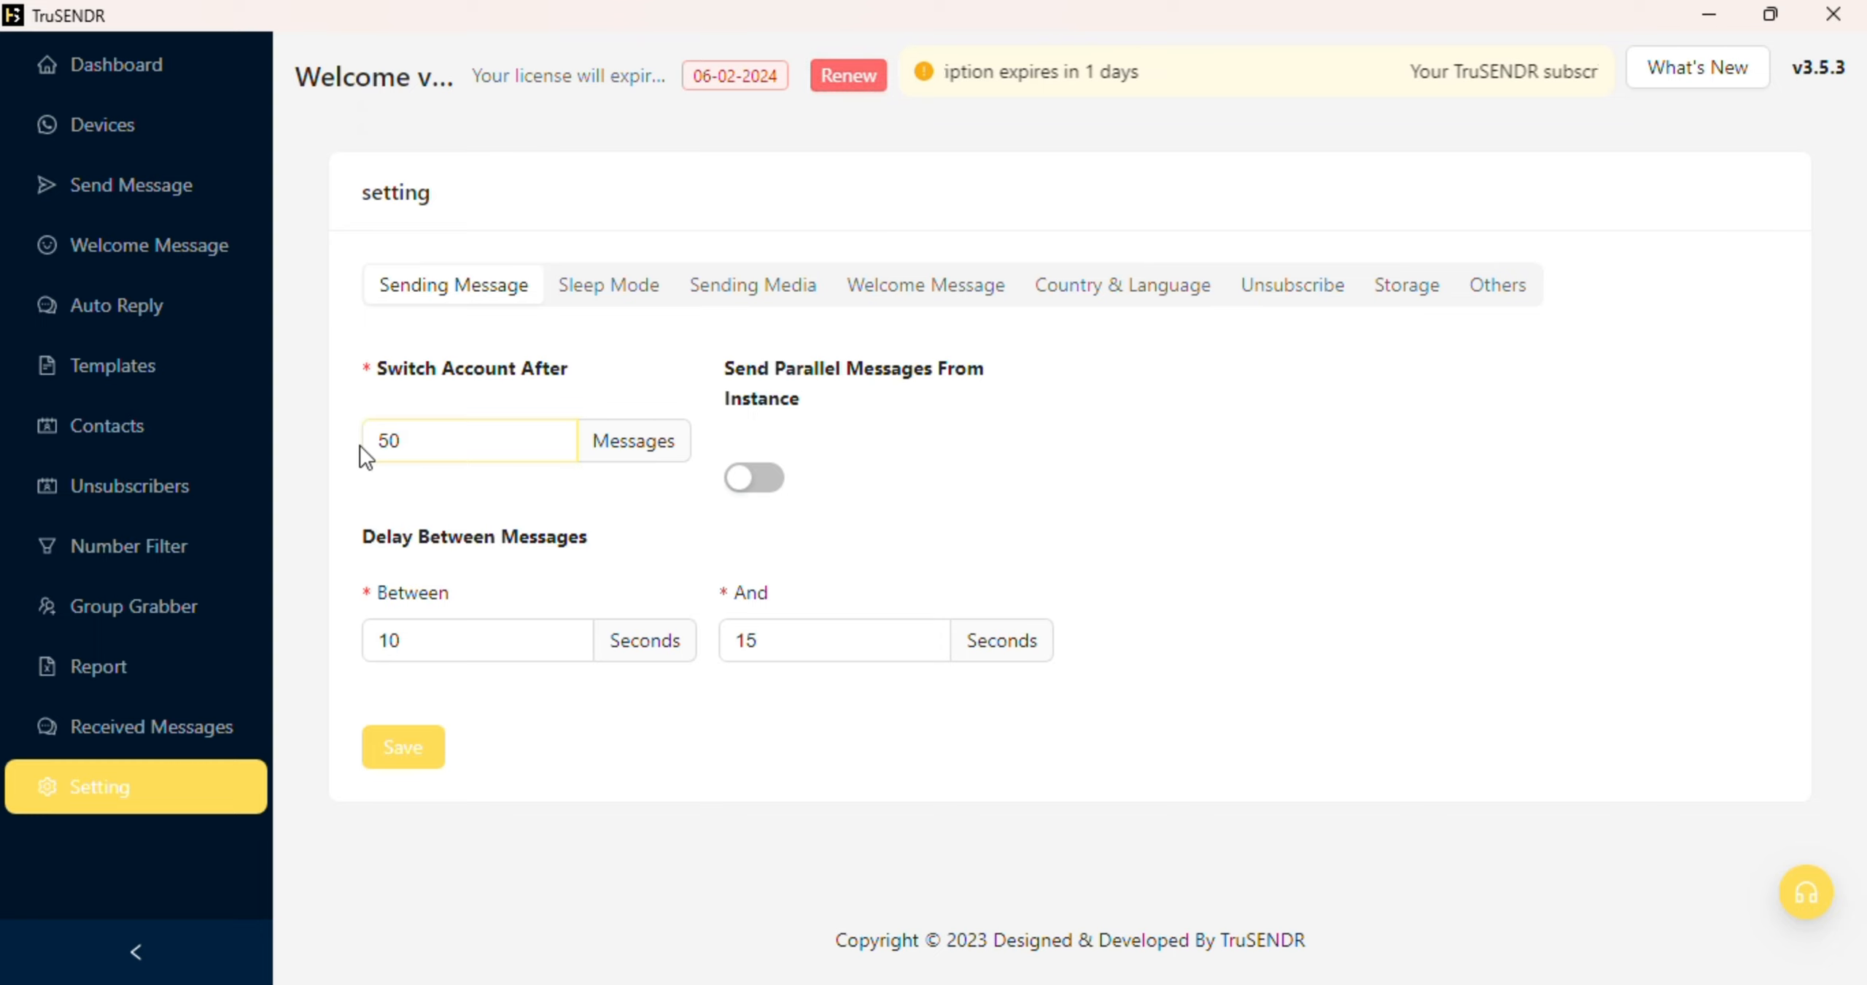
# Step: Enable Sleep Between Sending so it pauses 120 seconds after every 50 messages
pyautogui.click(617, 296)
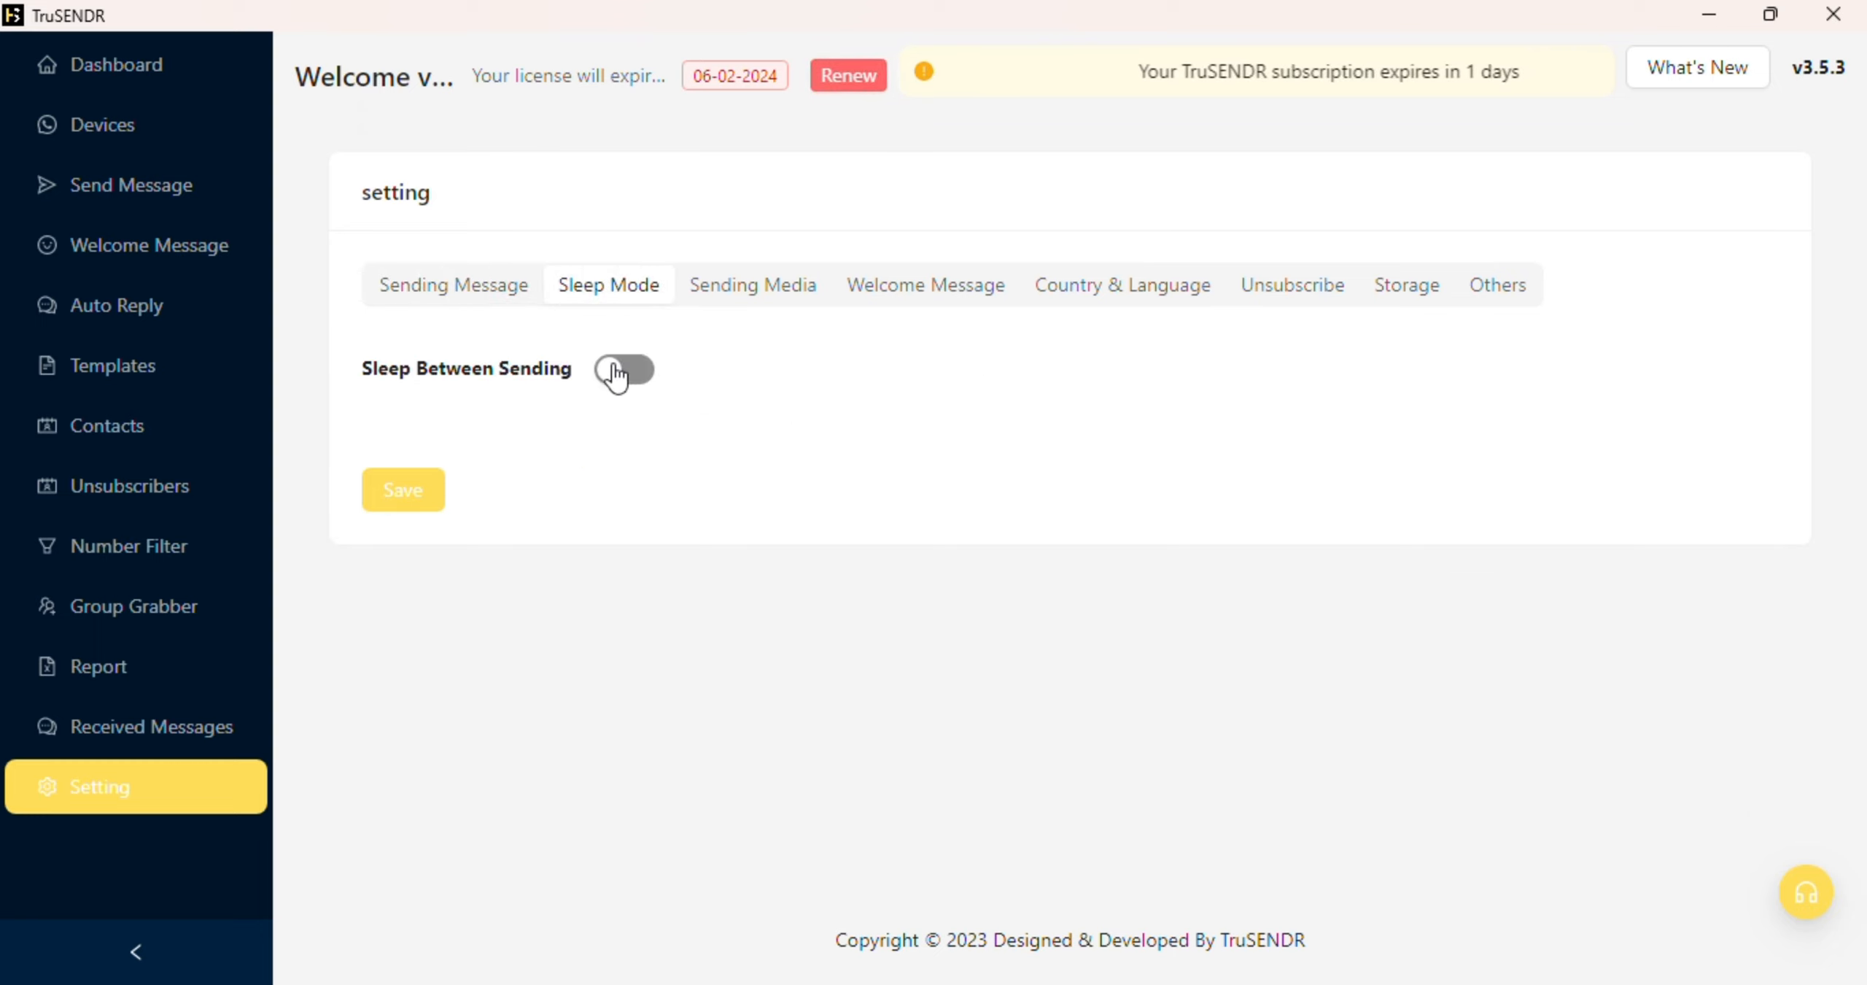
pyautogui.click(618, 368)
pyautogui.moveTo(437, 503); pyautogui.dragTo(383, 503)
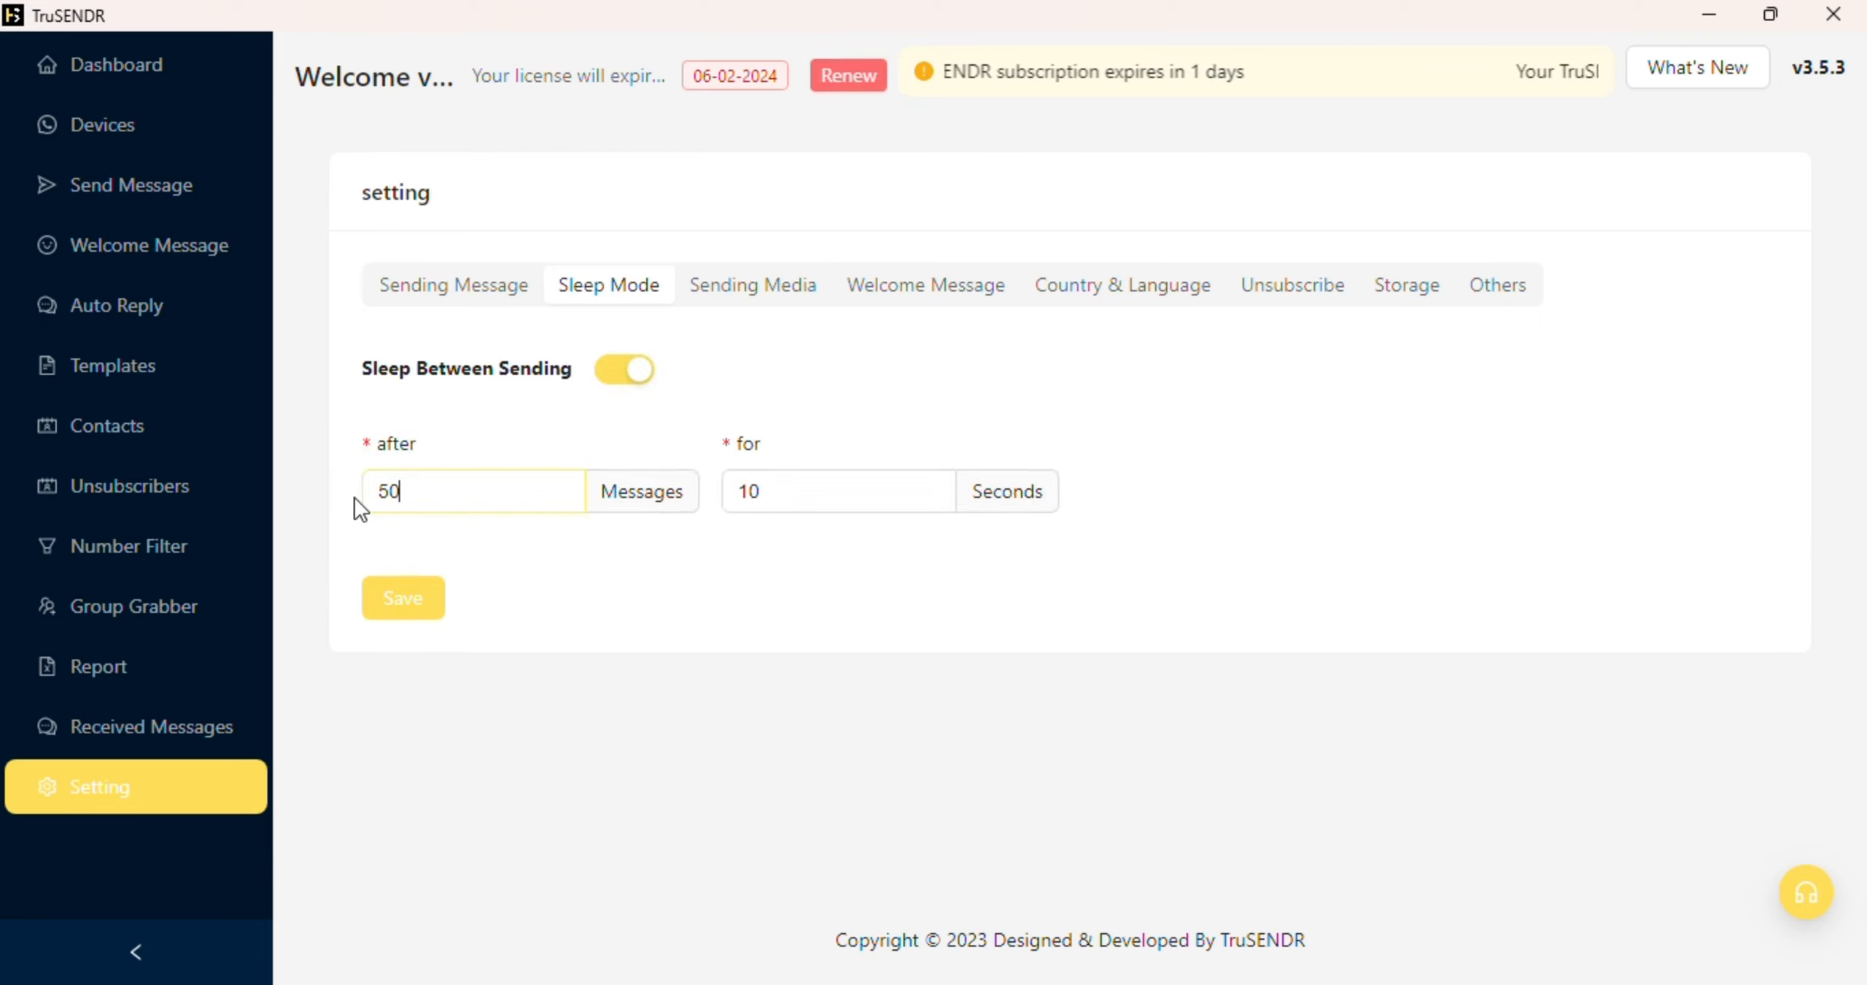
pyautogui.moveTo(783, 483); pyautogui.dragTo(714, 487)
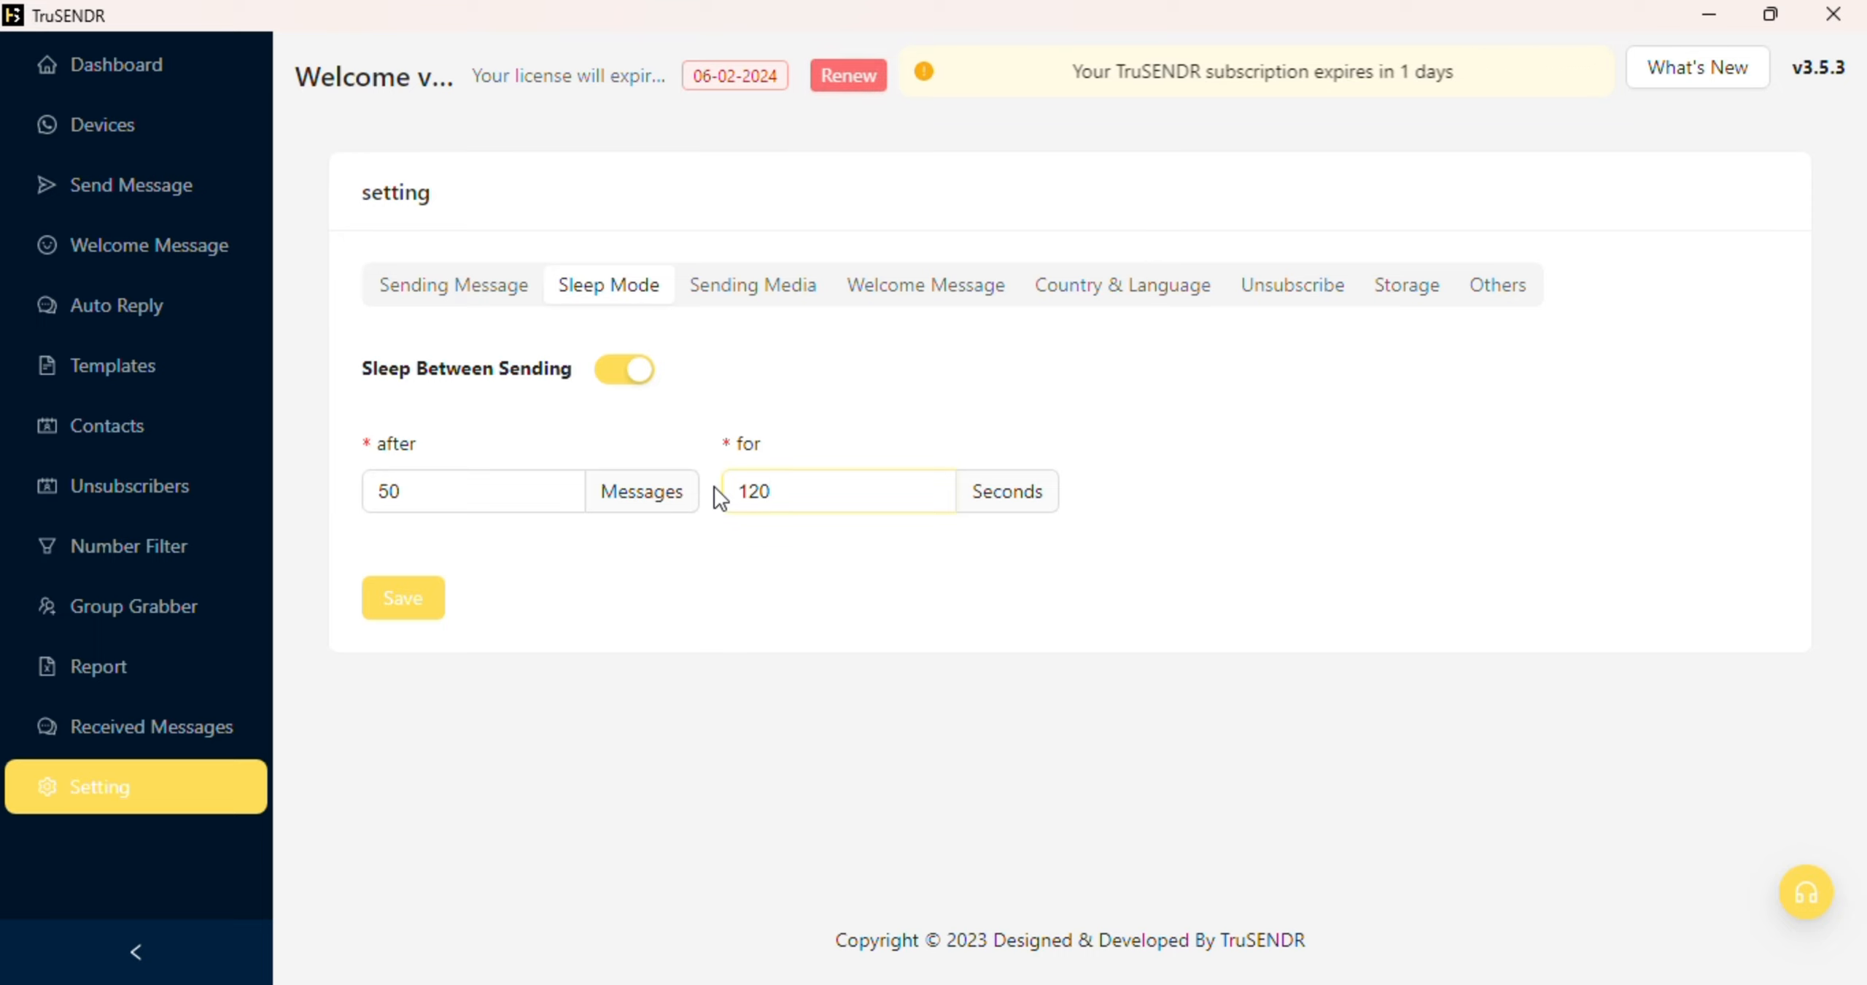
pyautogui.click(1525, 301)
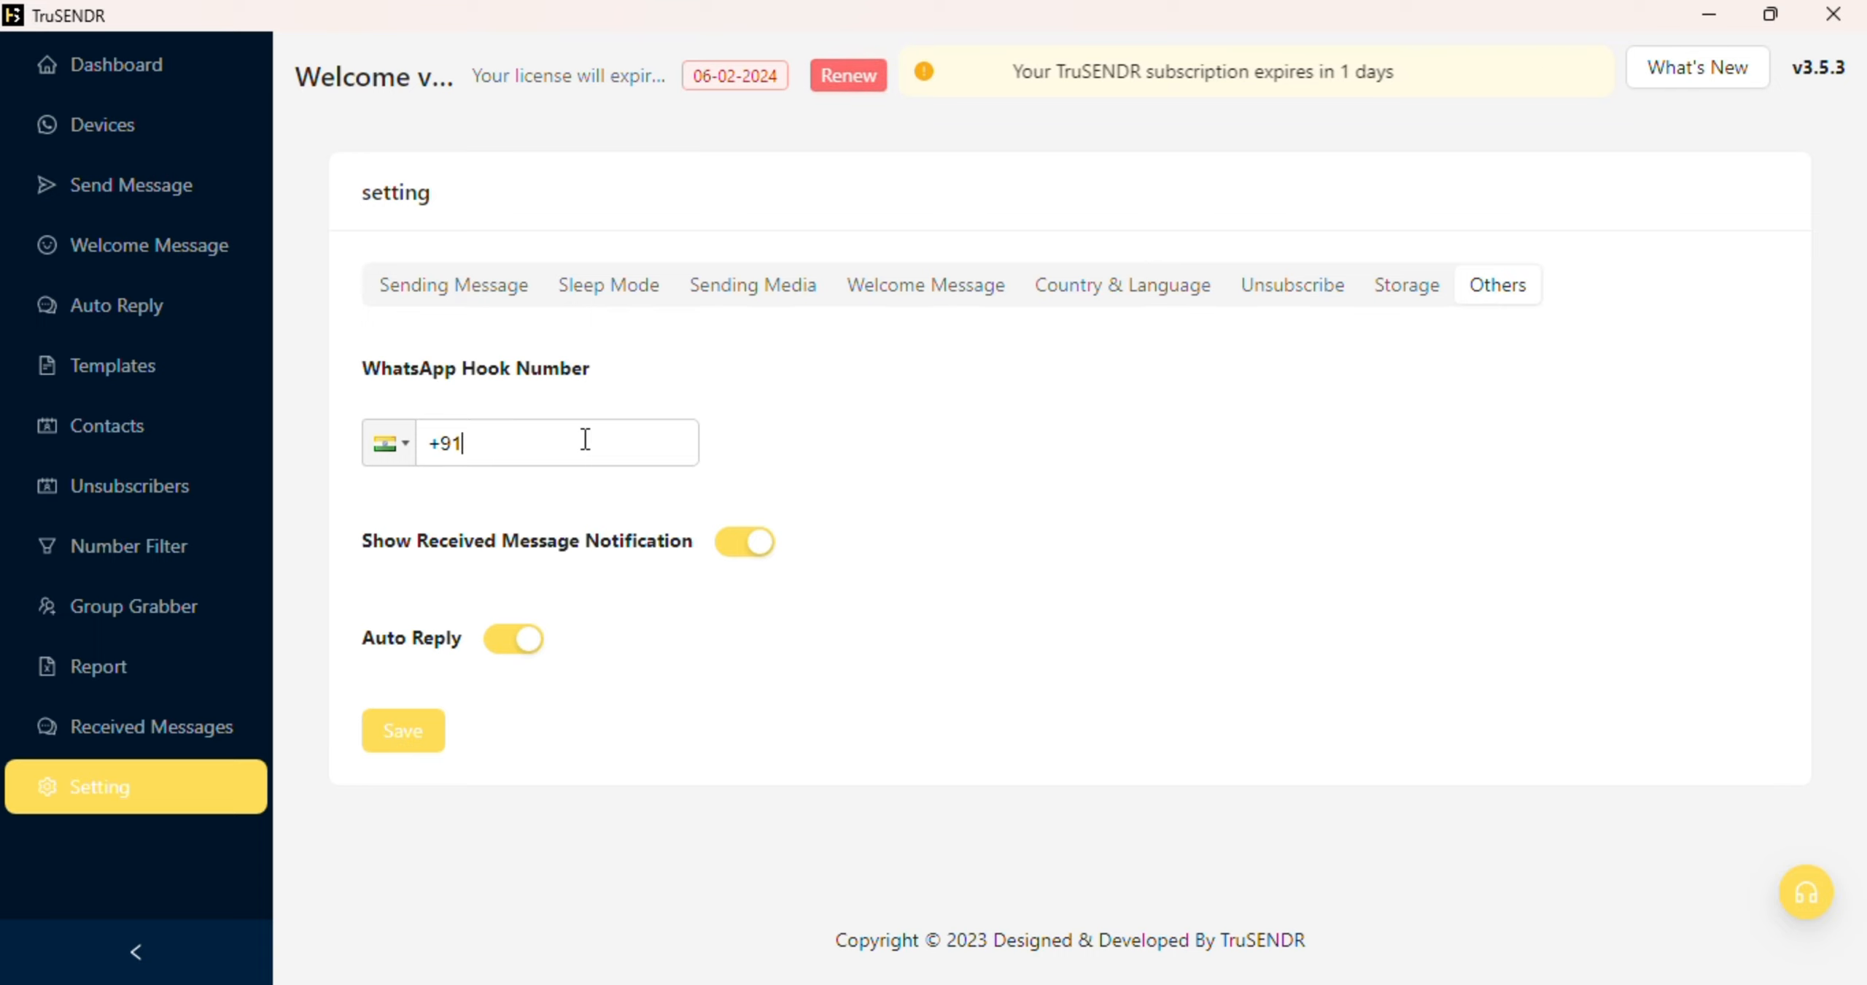
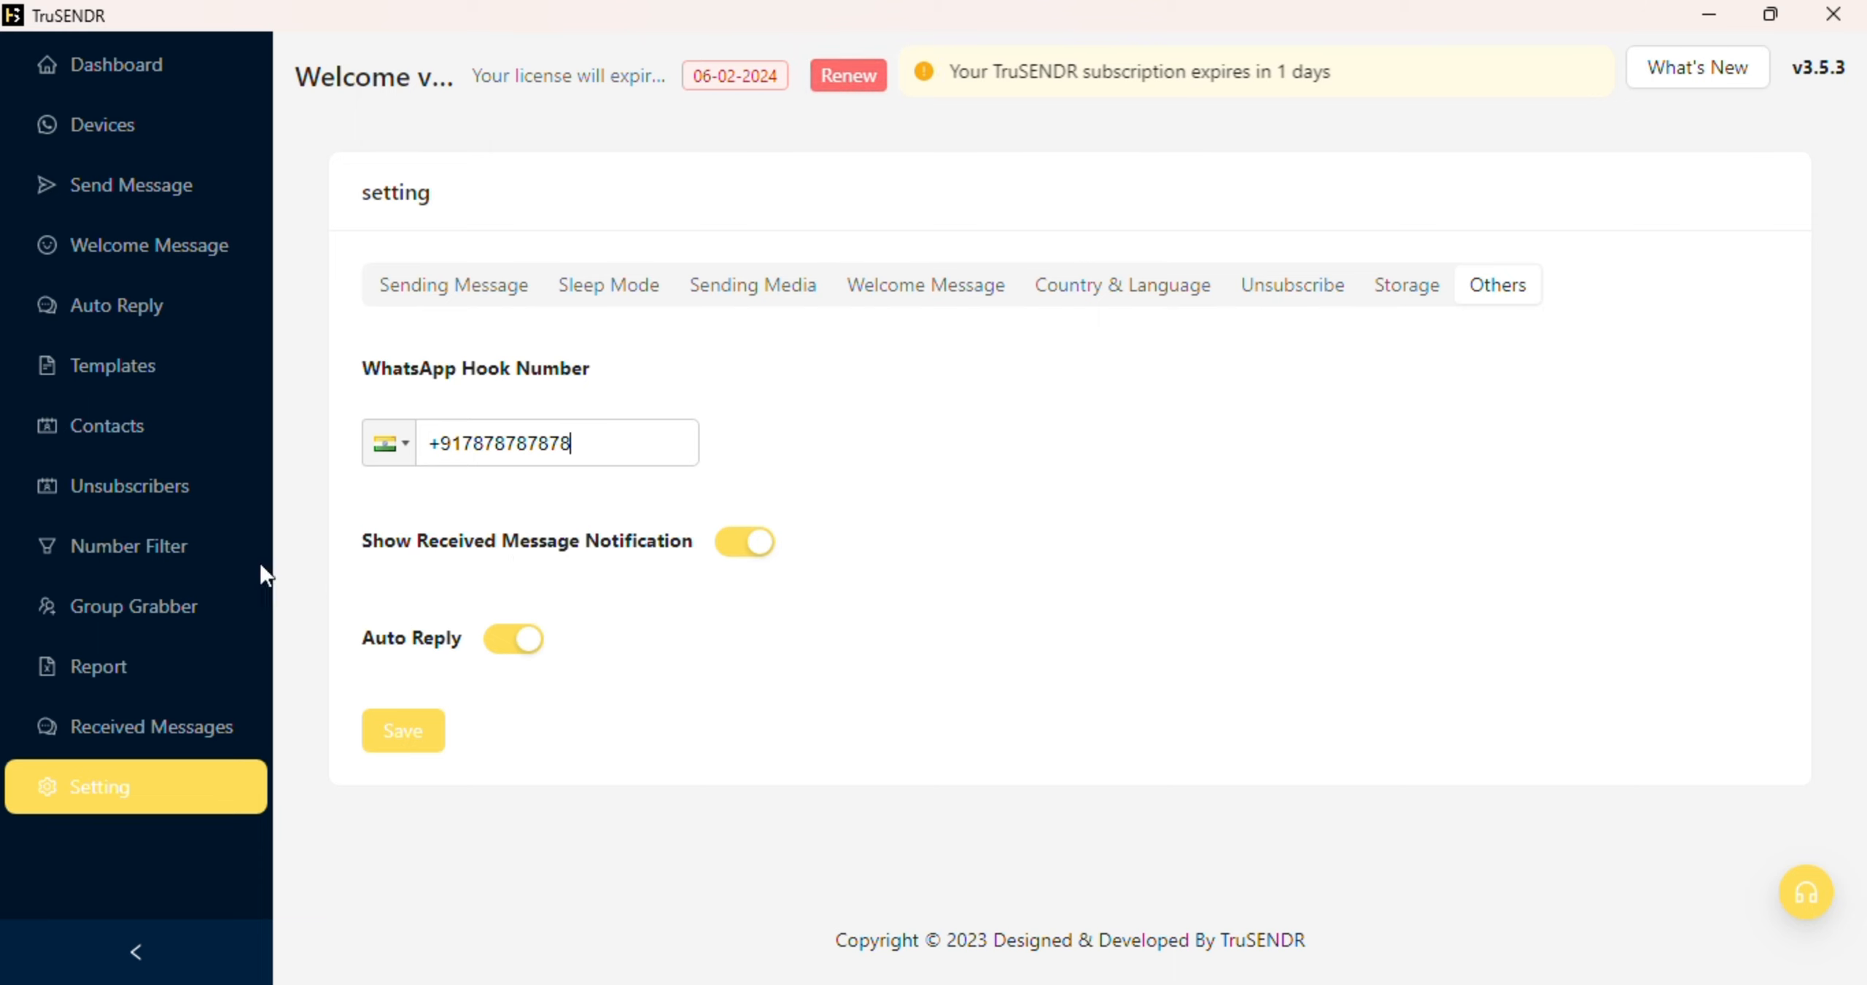
# Step: Enter the full mobile number as the WhatsApp Hook Number, then go to the Number Filter page
pyautogui.click(175, 561)
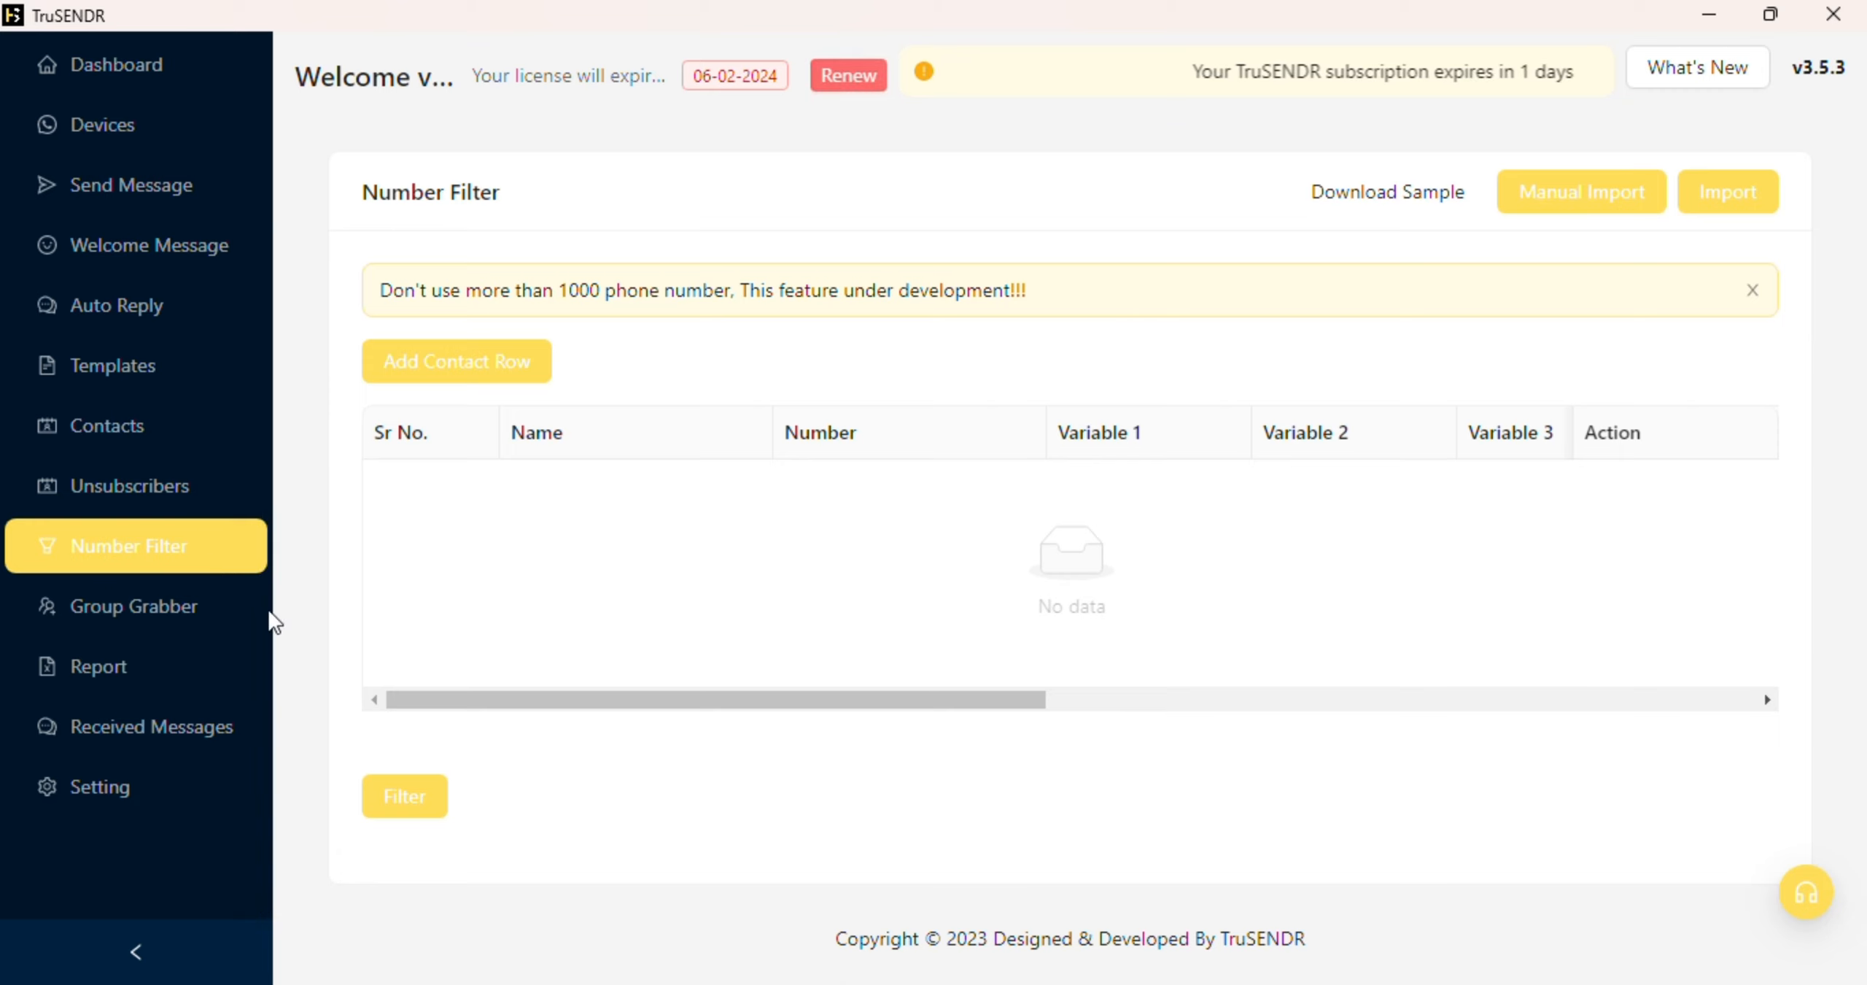
# Step: In Group Grabber, fetch demo98's groups, select all, import every member number, then return to Dashboard
pyautogui.click(117, 614)
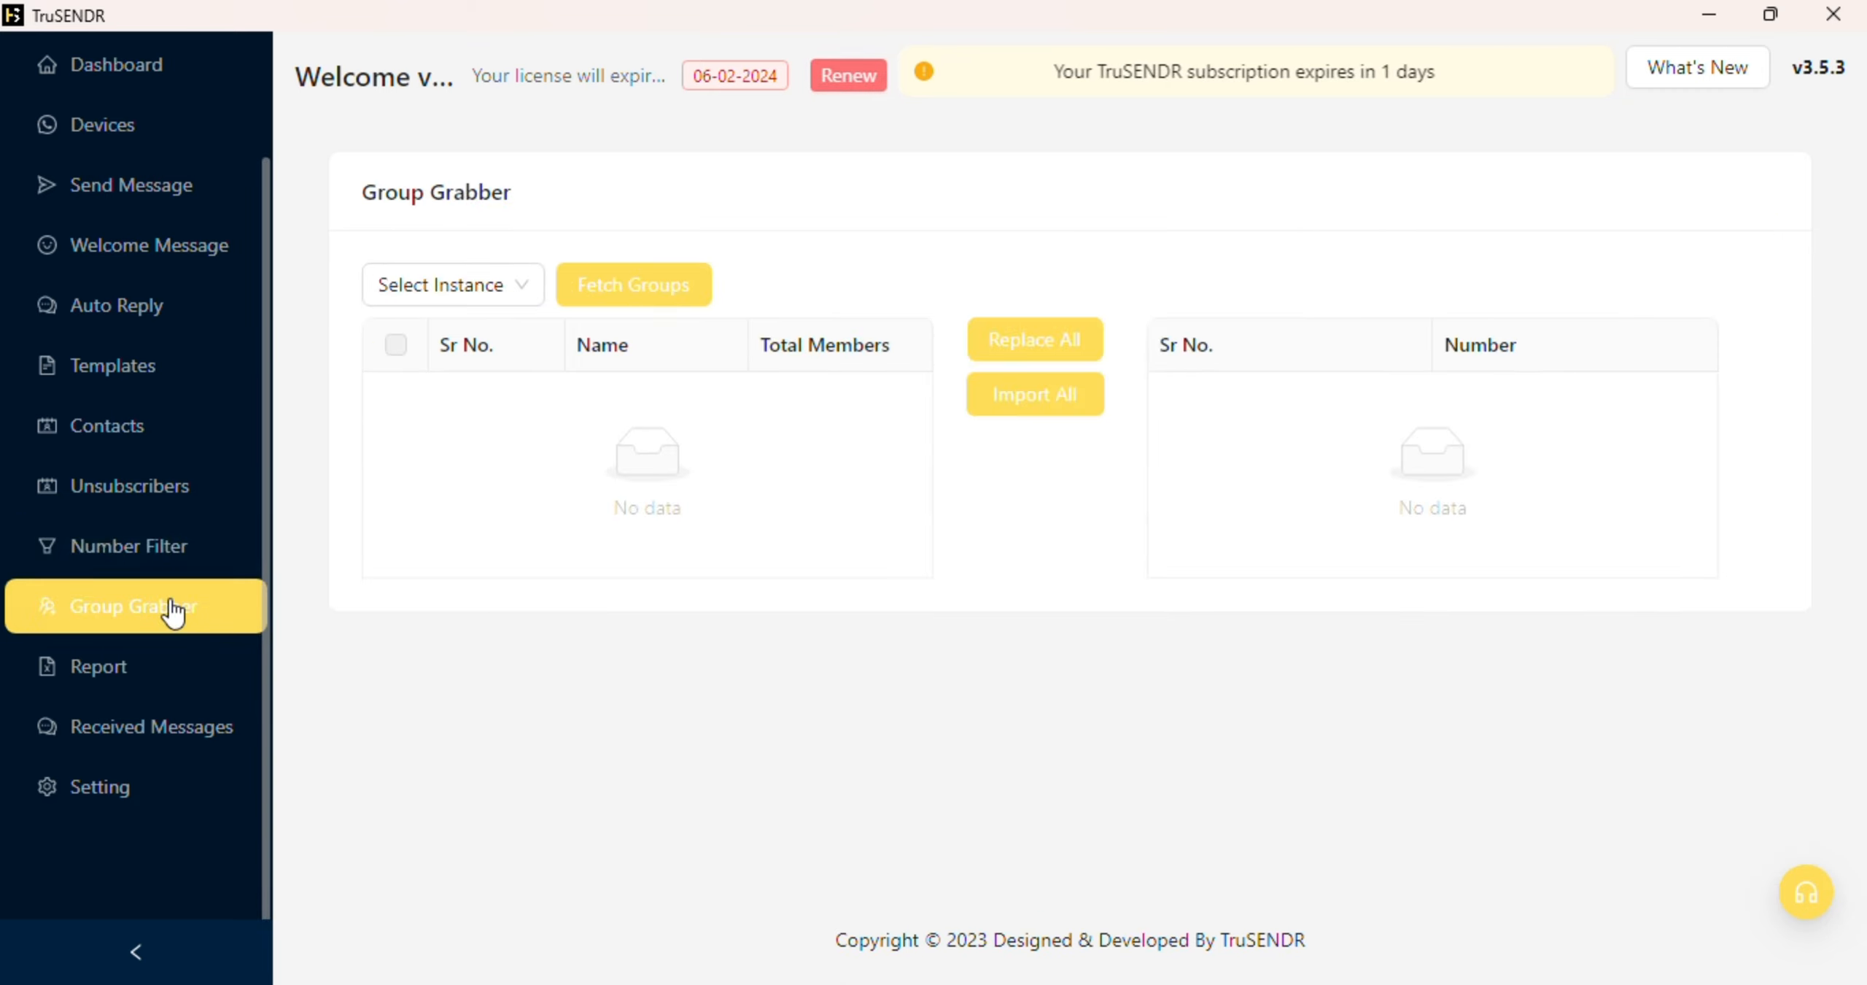
pyautogui.click(502, 288)
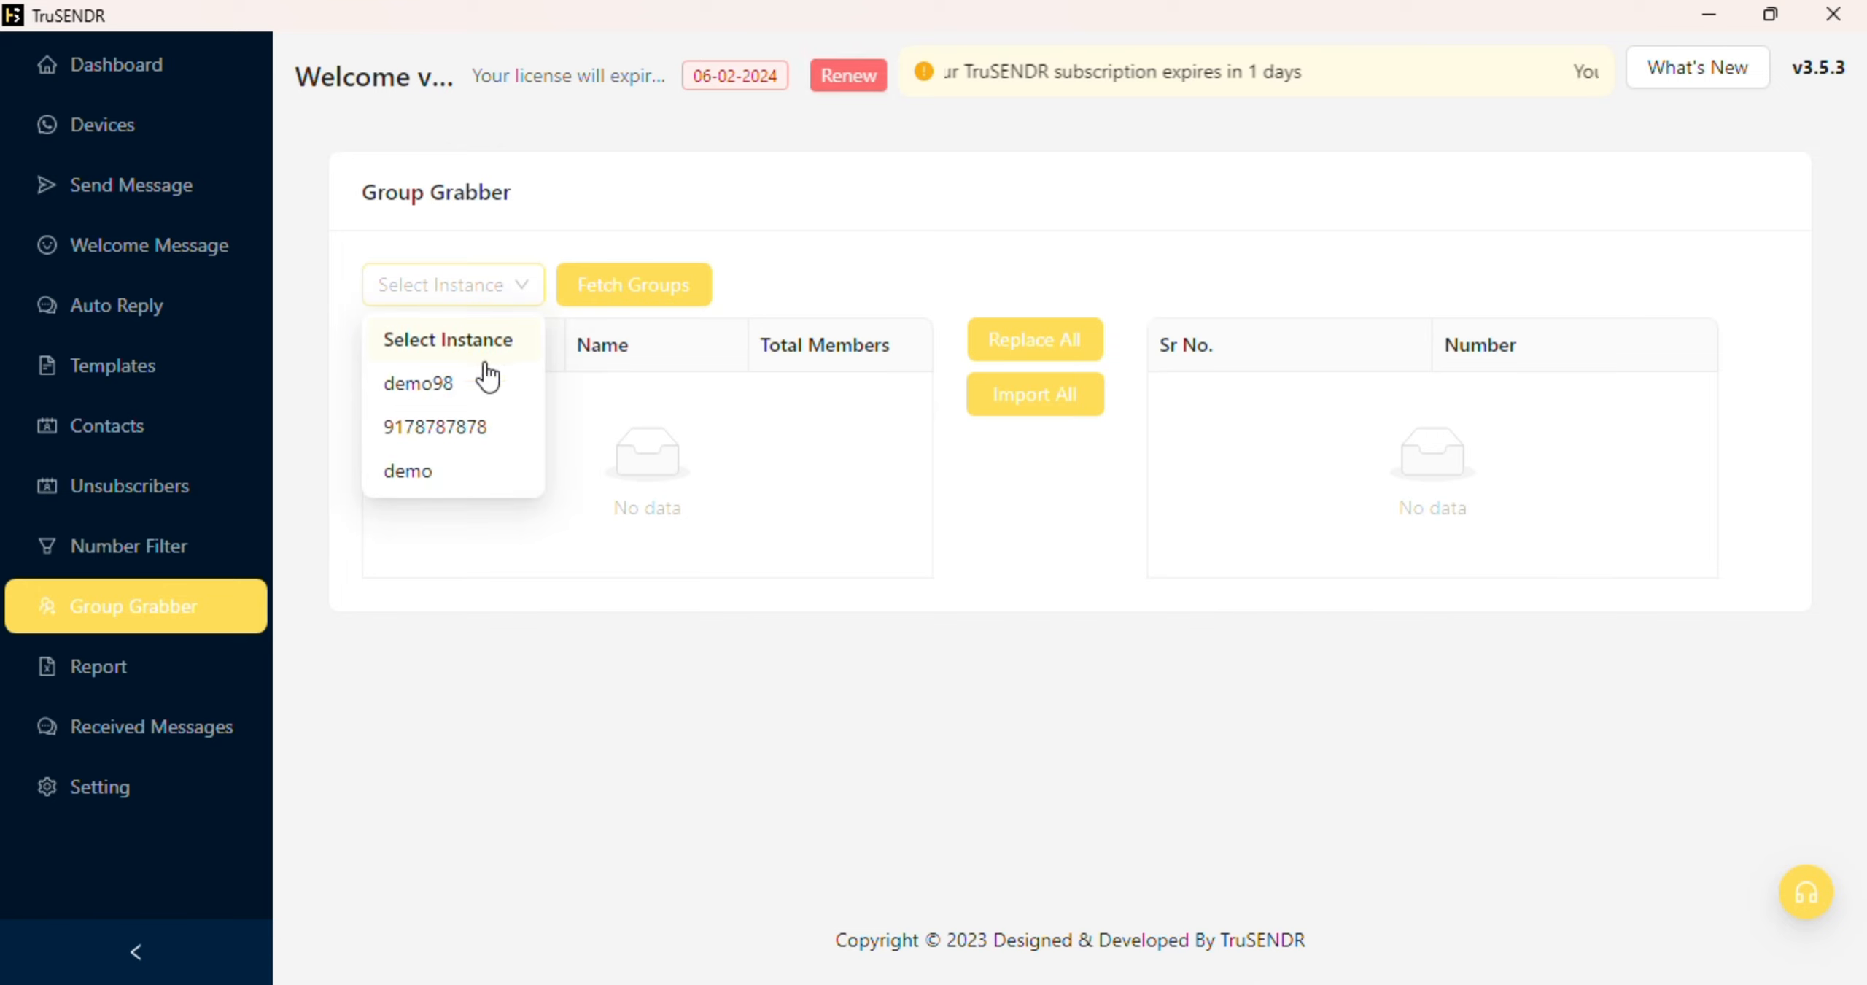
pyautogui.click(469, 381)
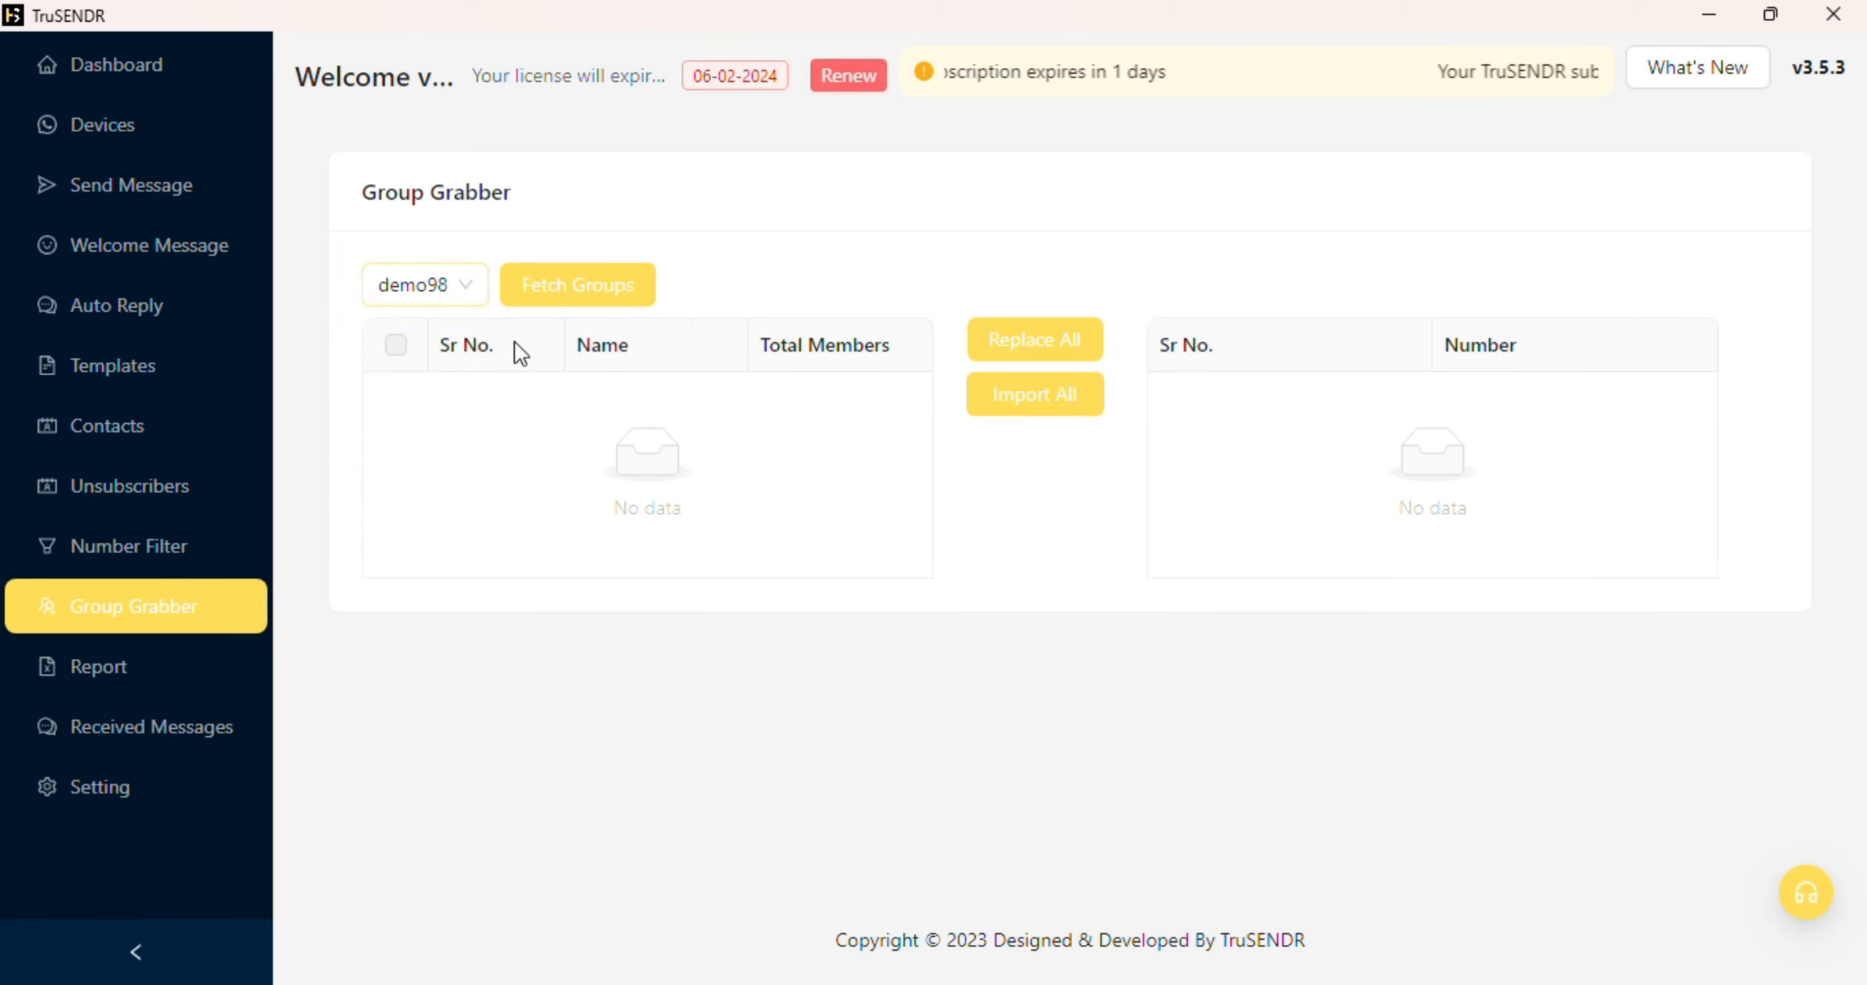
pyautogui.click(566, 310)
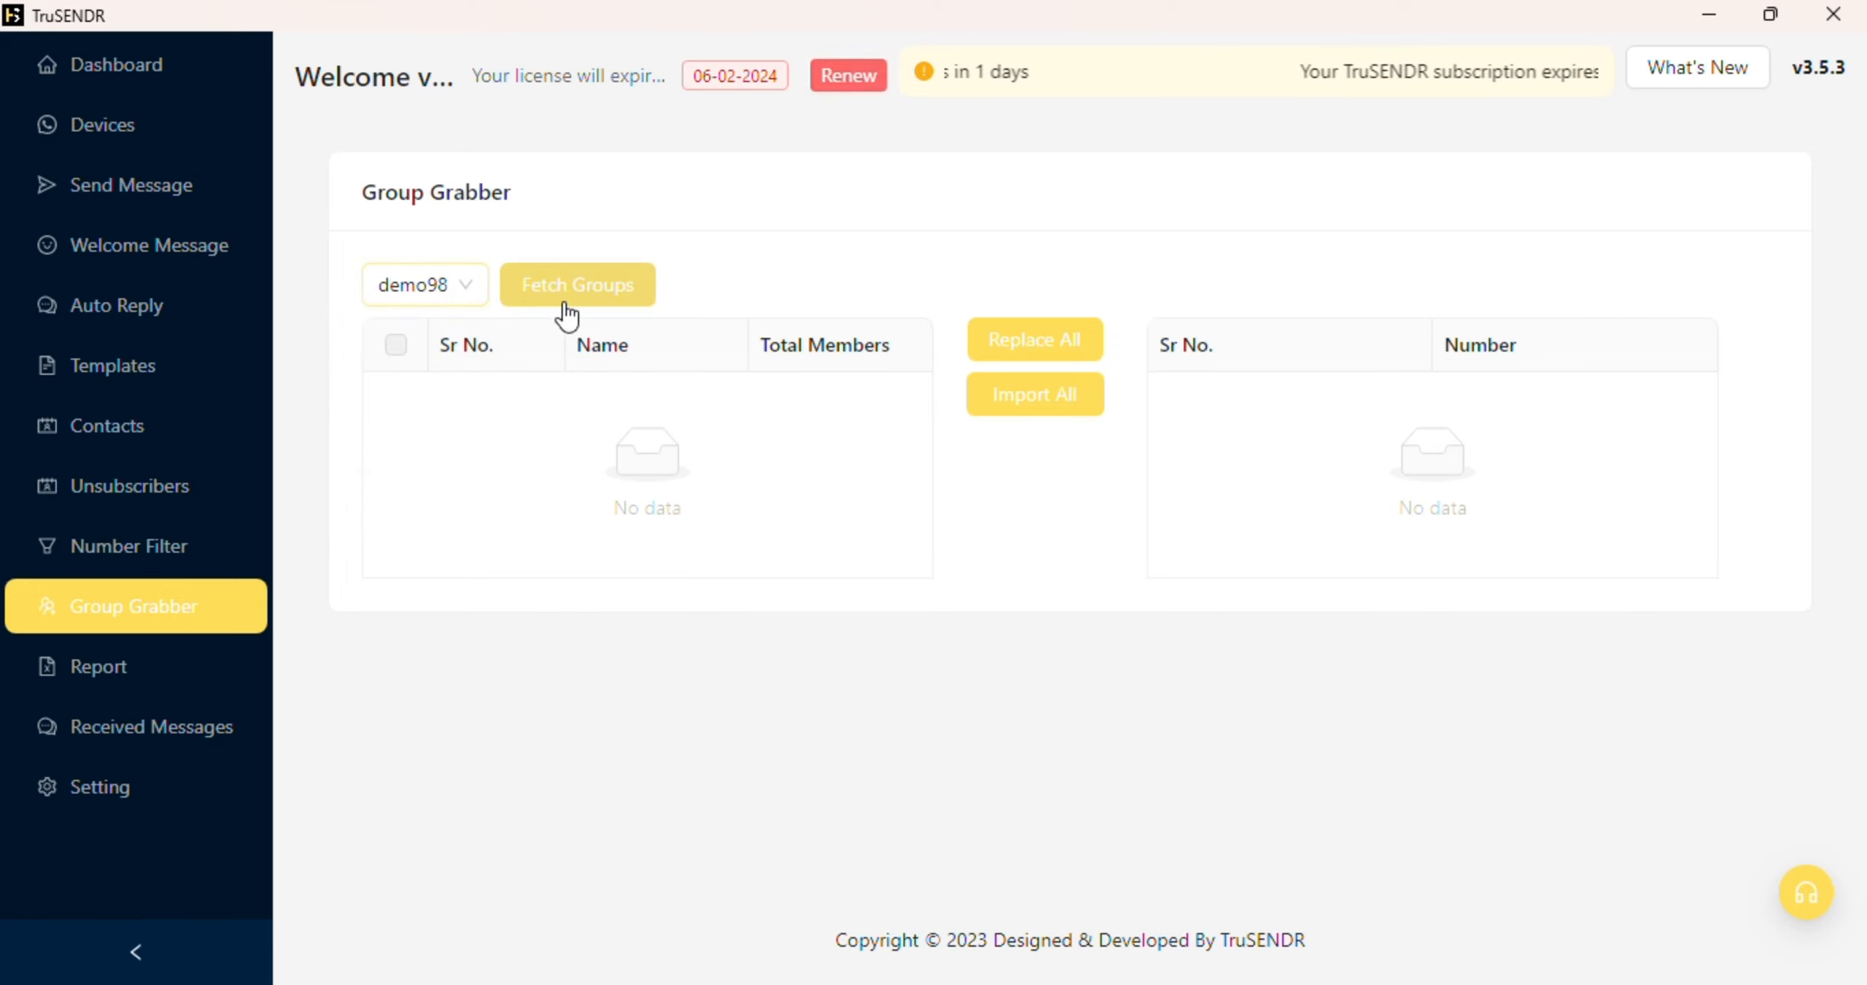
pyautogui.click(396, 344)
pyautogui.click(1062, 416)
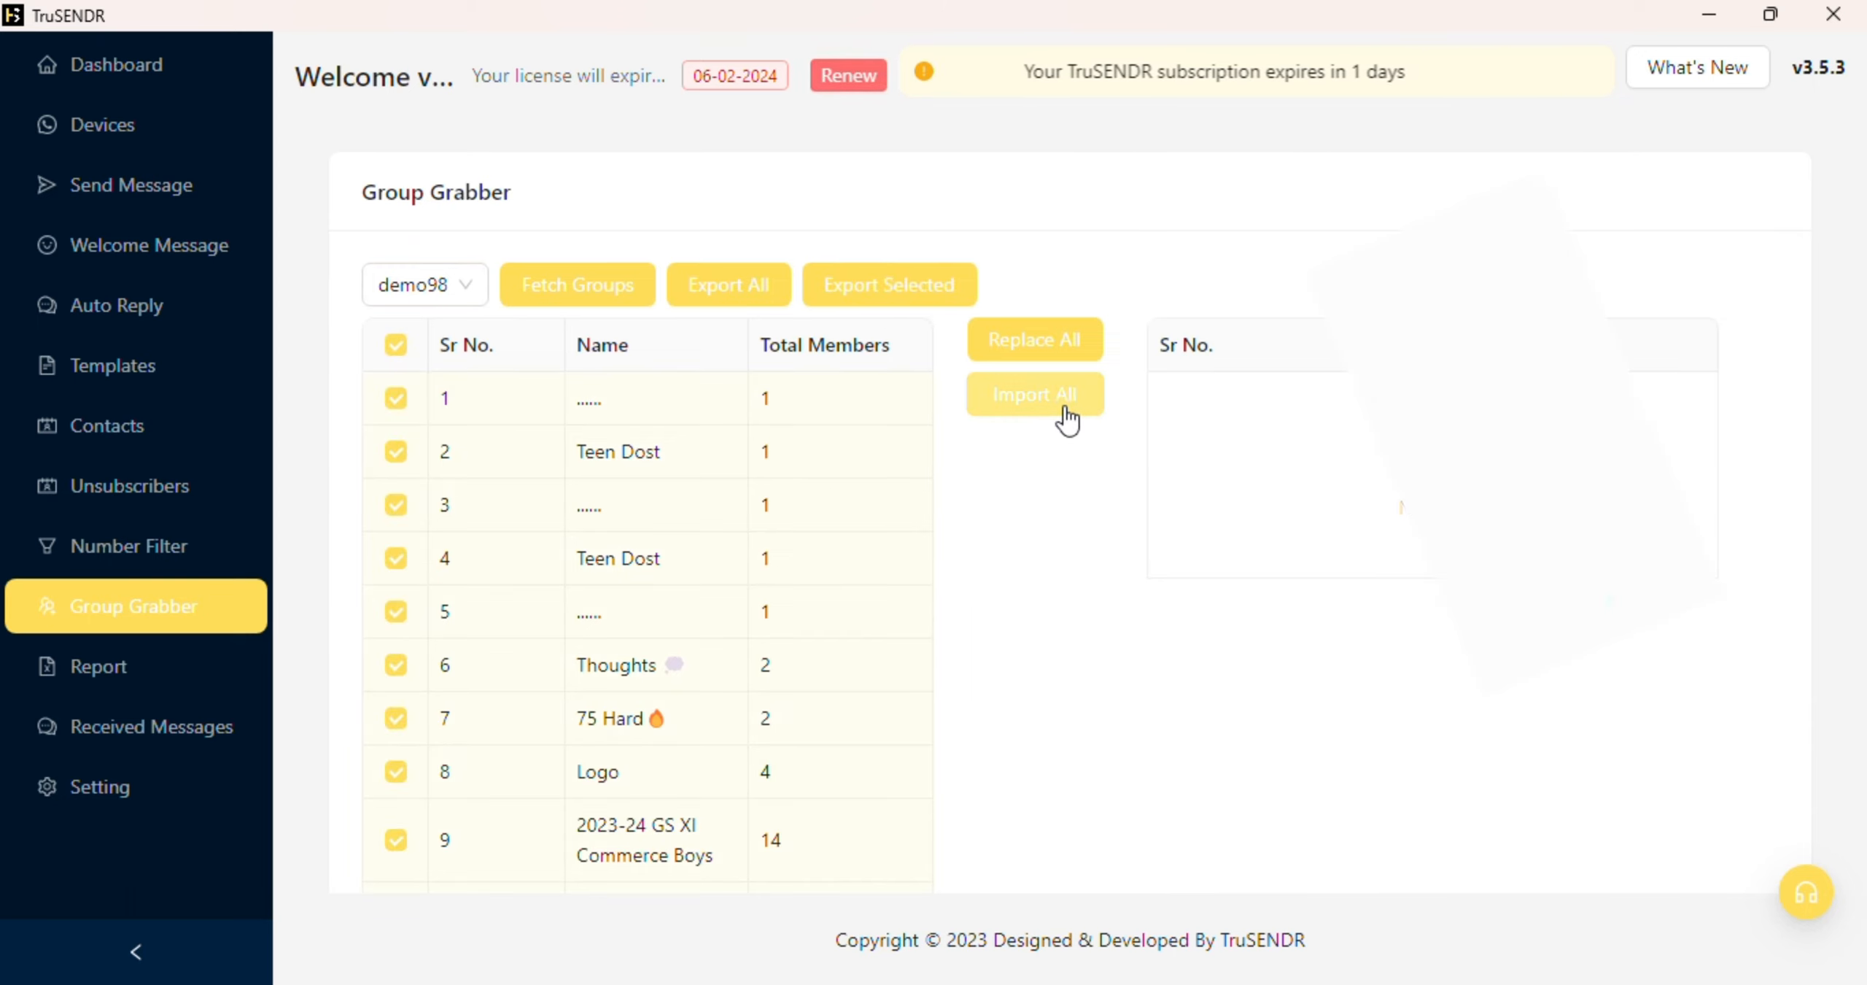
pyautogui.scroll(-3, 1698, 619)
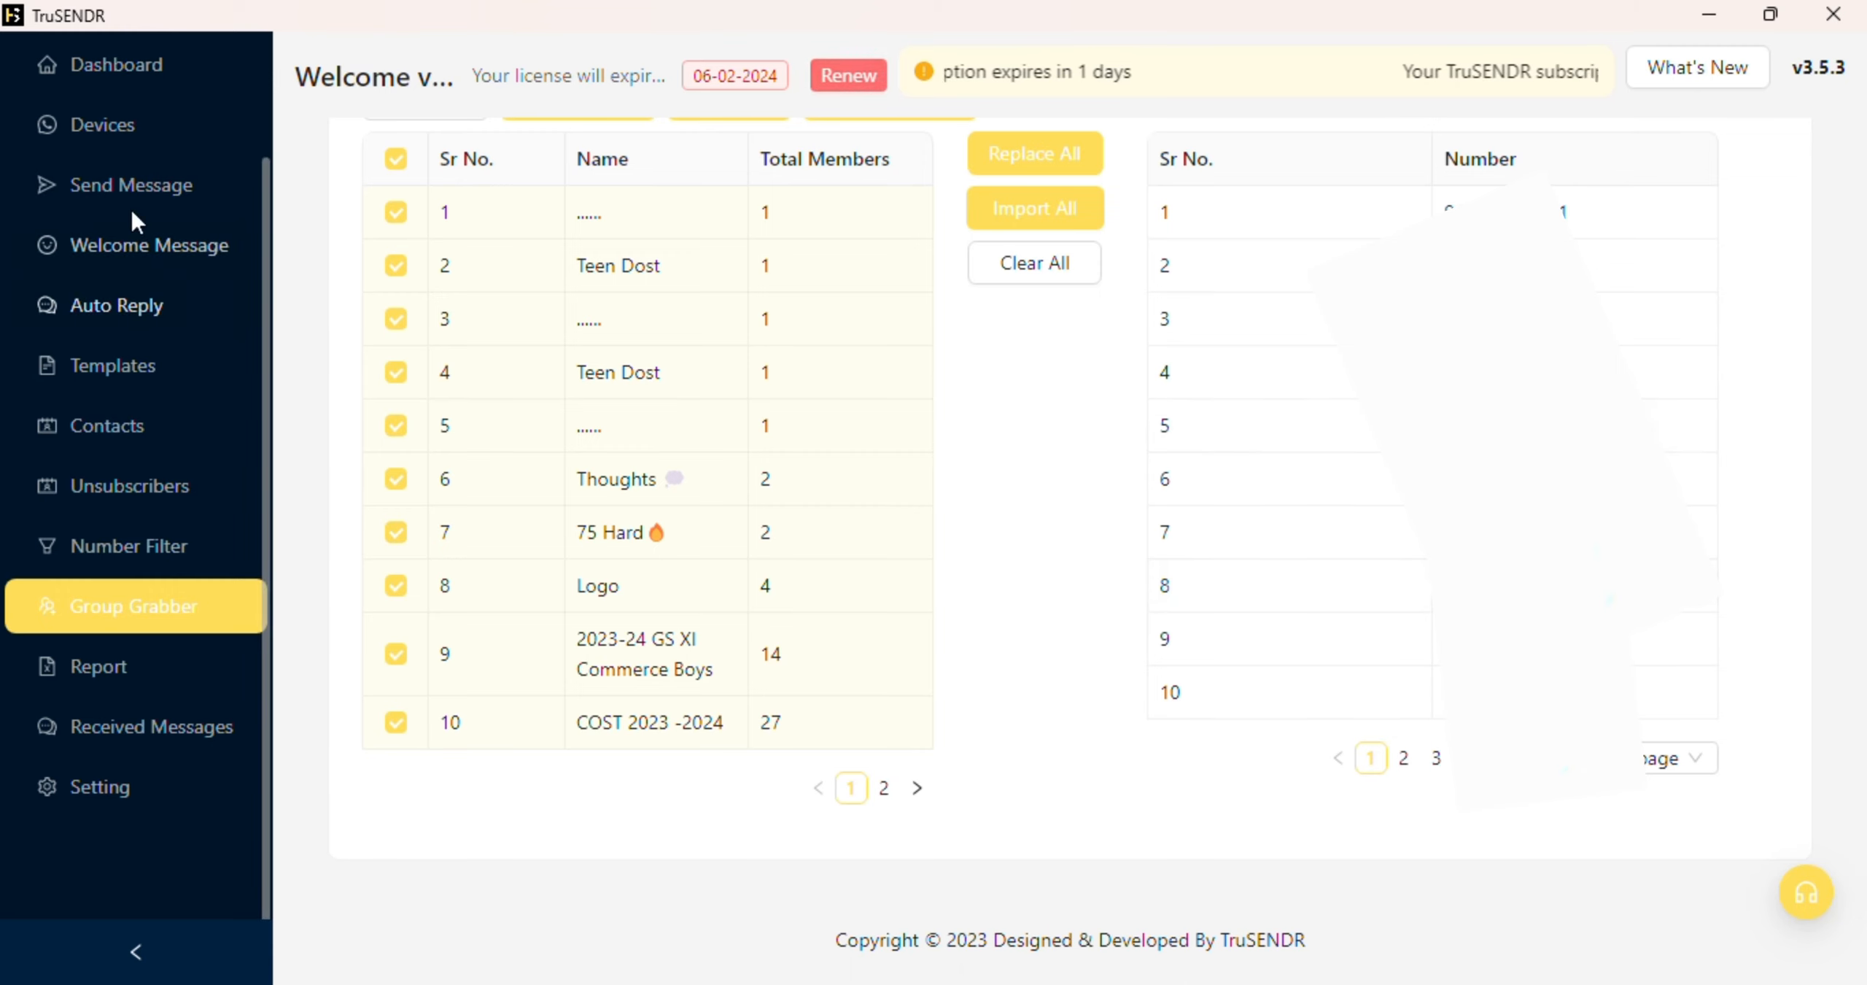
pyautogui.click(141, 67)
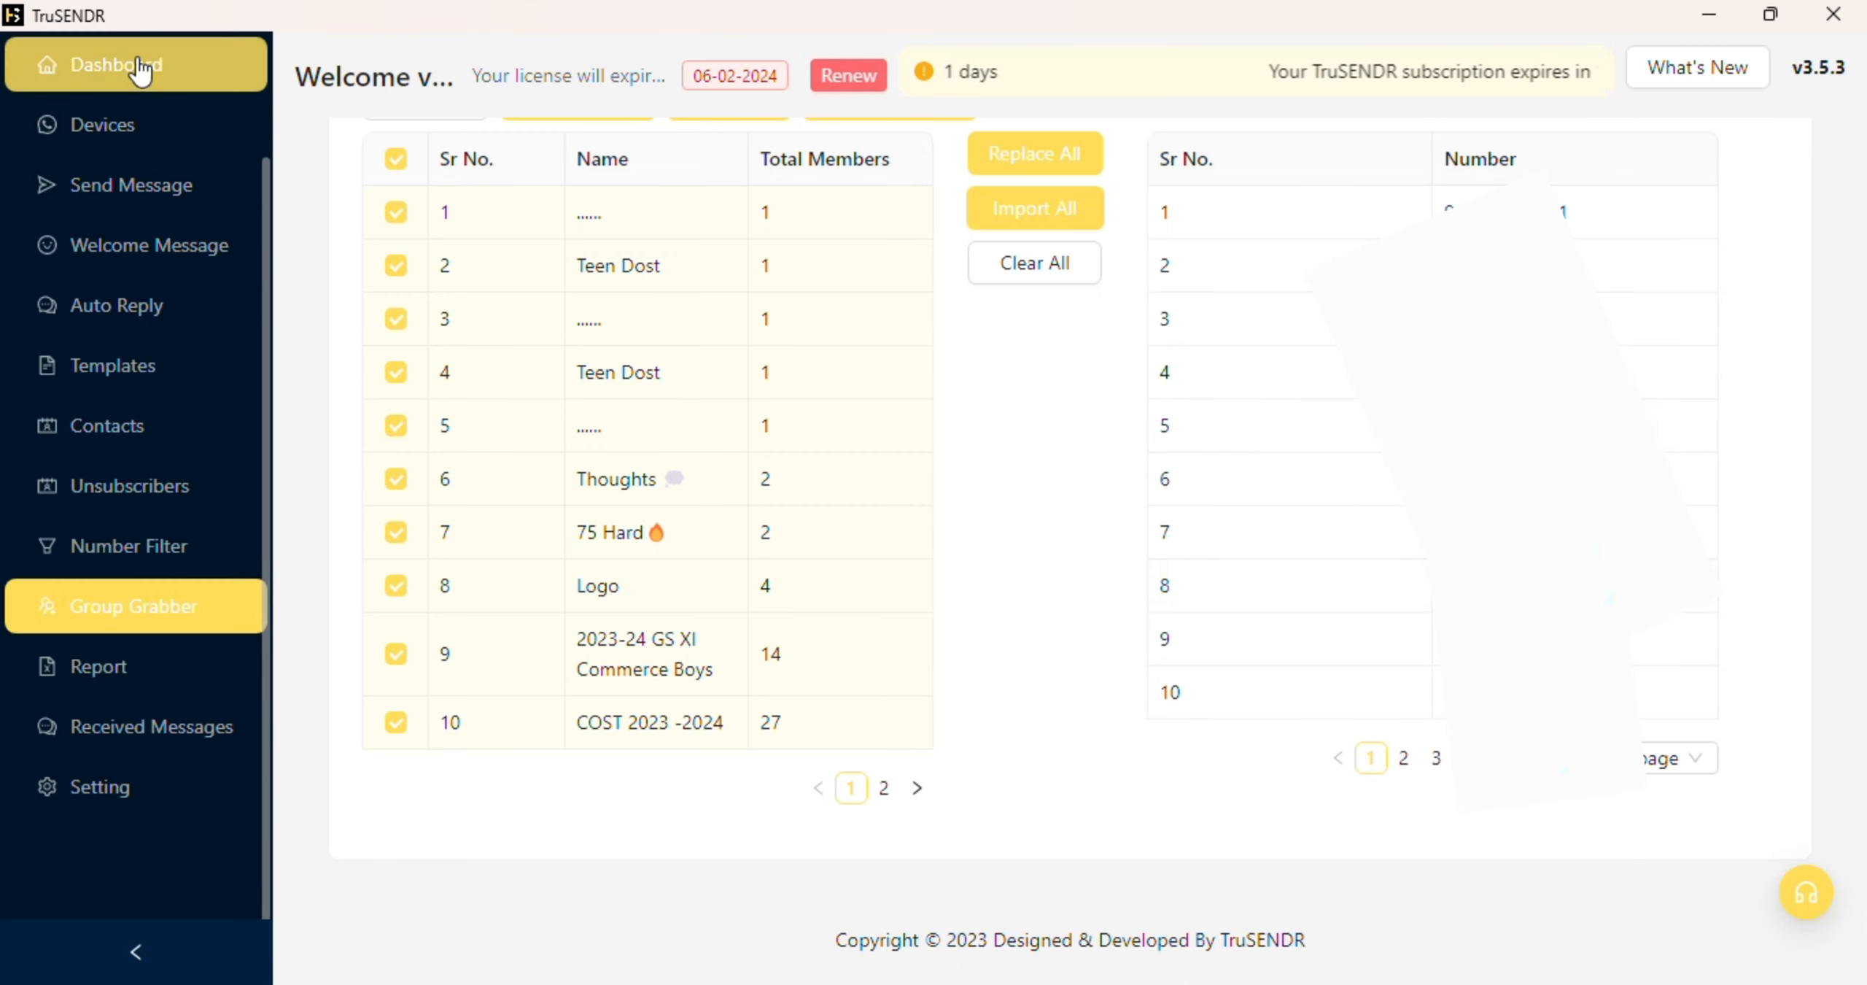